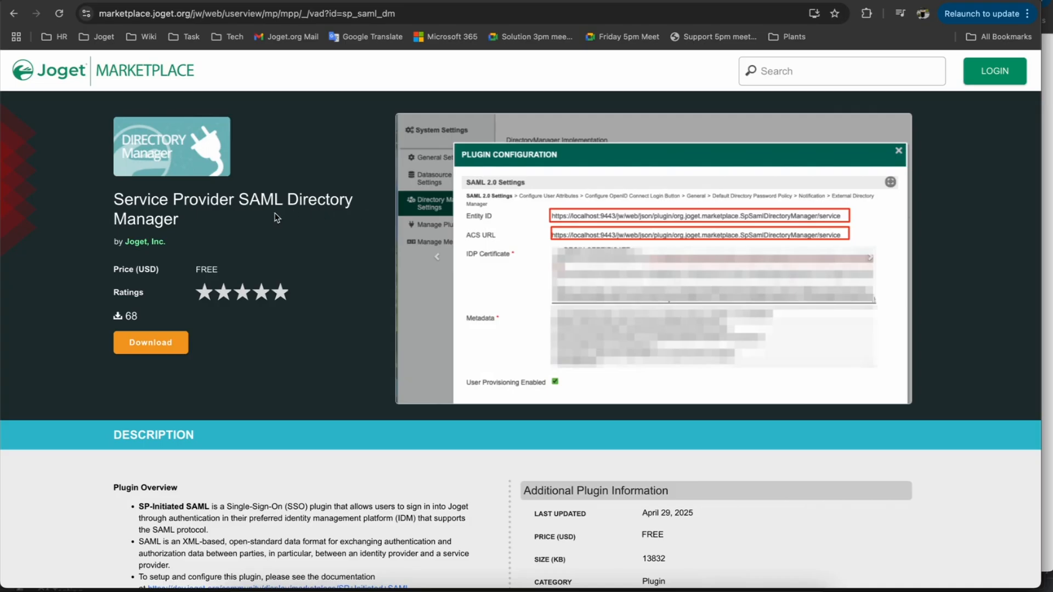
{"action": "left_click", "coordinate": [877, 1]}
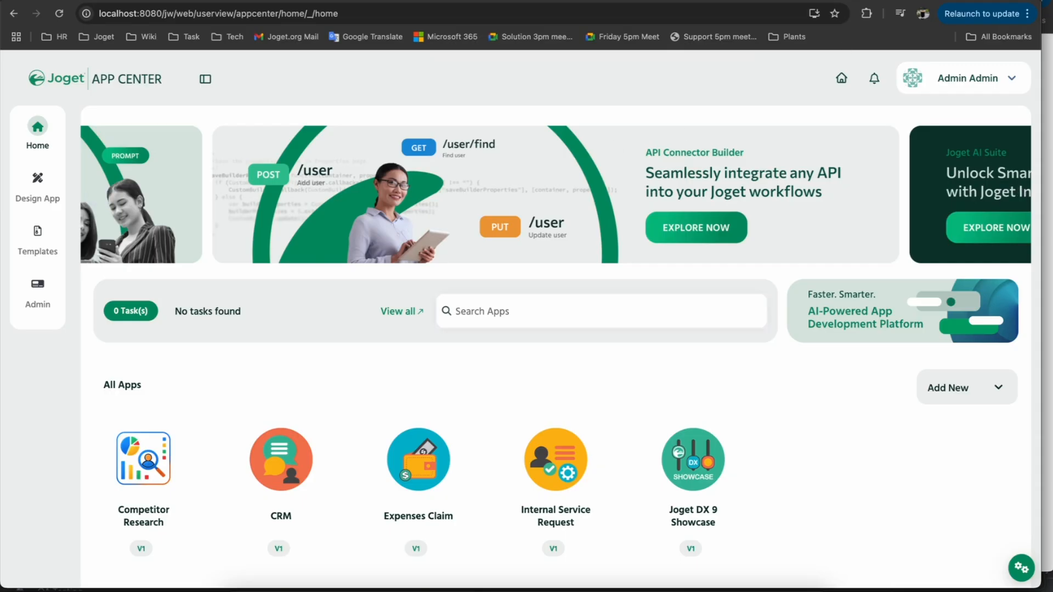
{"action": "key", "text": "ctrl+Tab"}
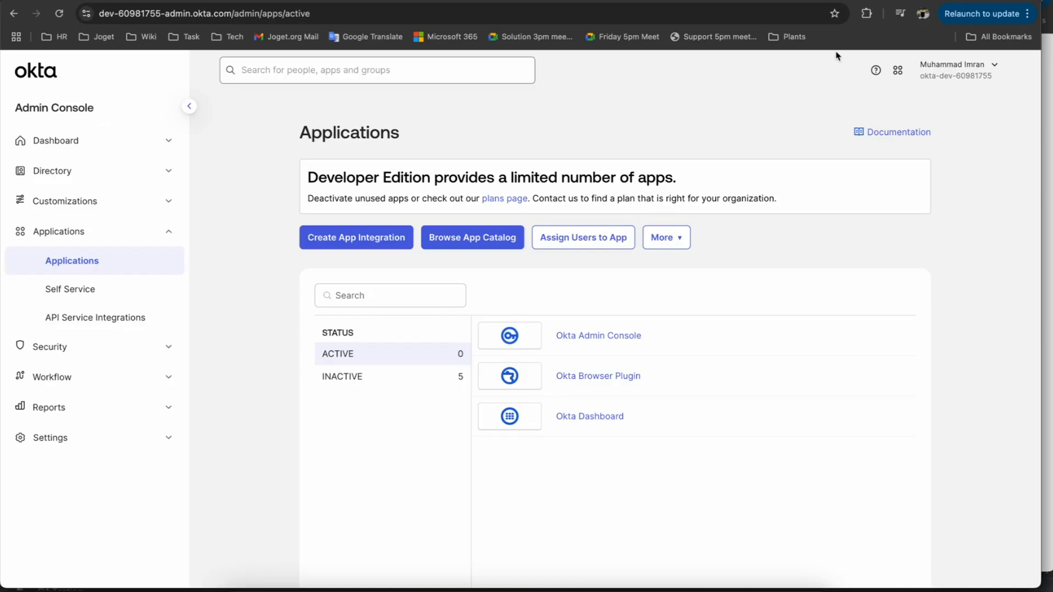
{"action": "key", "text": "ctrl+shift+Tab"}
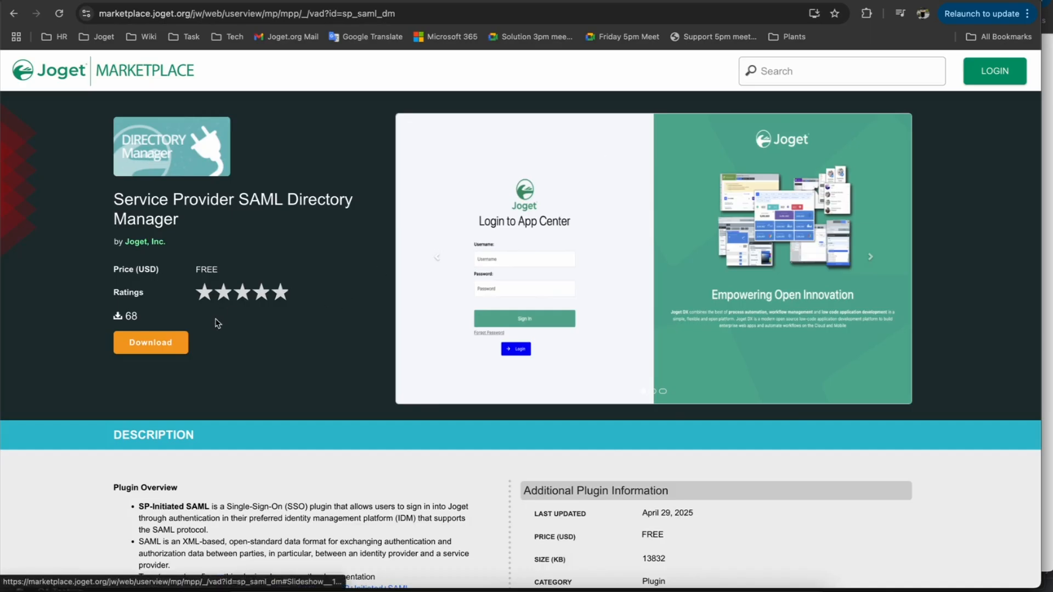
In the Joget App Center's system settings, search the installed plugins for "pro" and open the Directory Manager settings.
{"action": "key", "text": "ctrl+shift+Tab"}
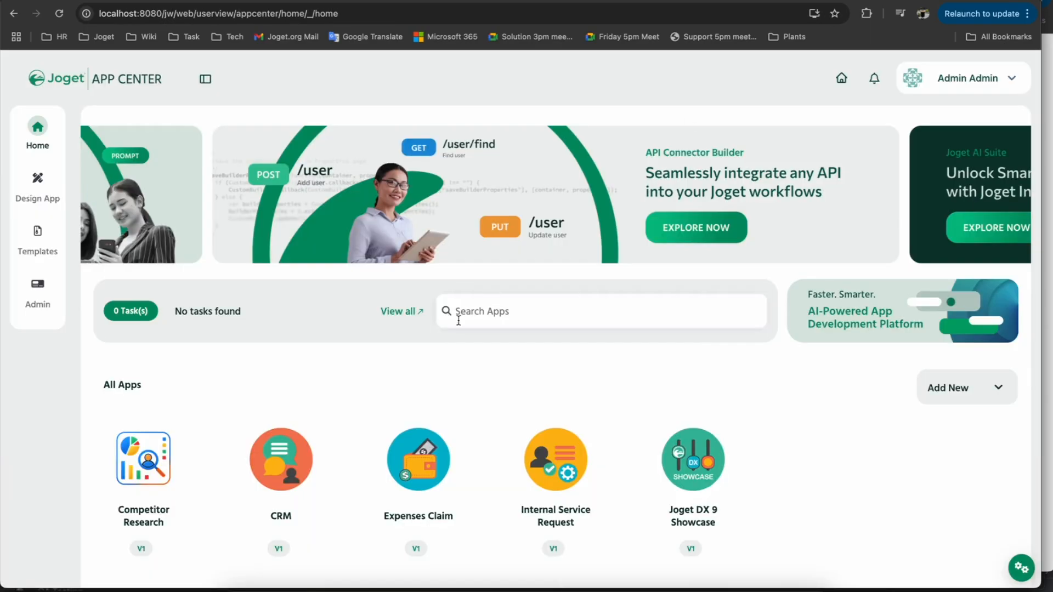
{"action": "left_click", "coordinate": [1020, 566]}
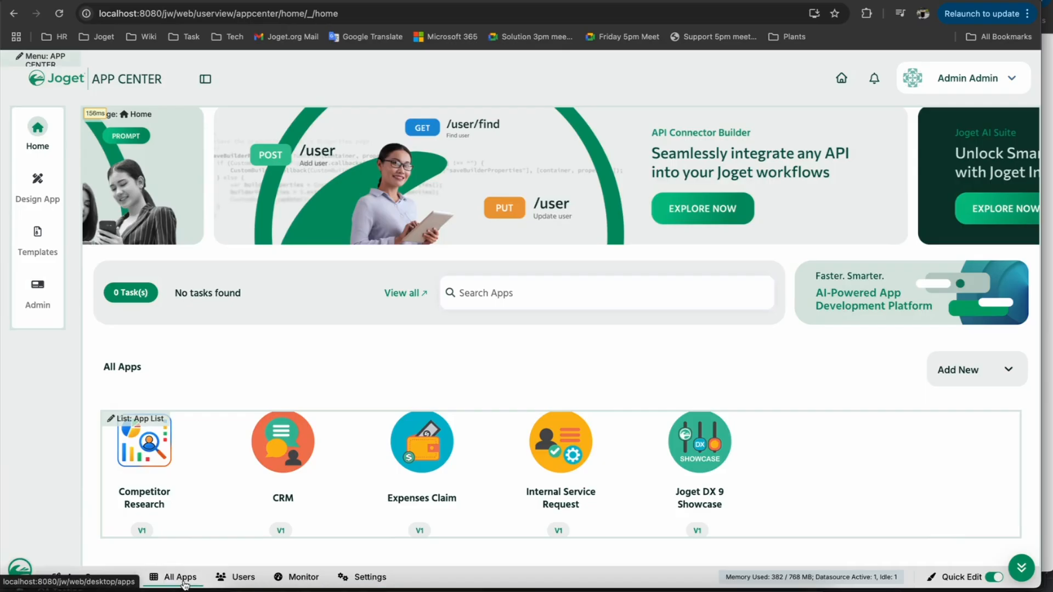
{"action": "left_click", "coordinate": [384, 580]}
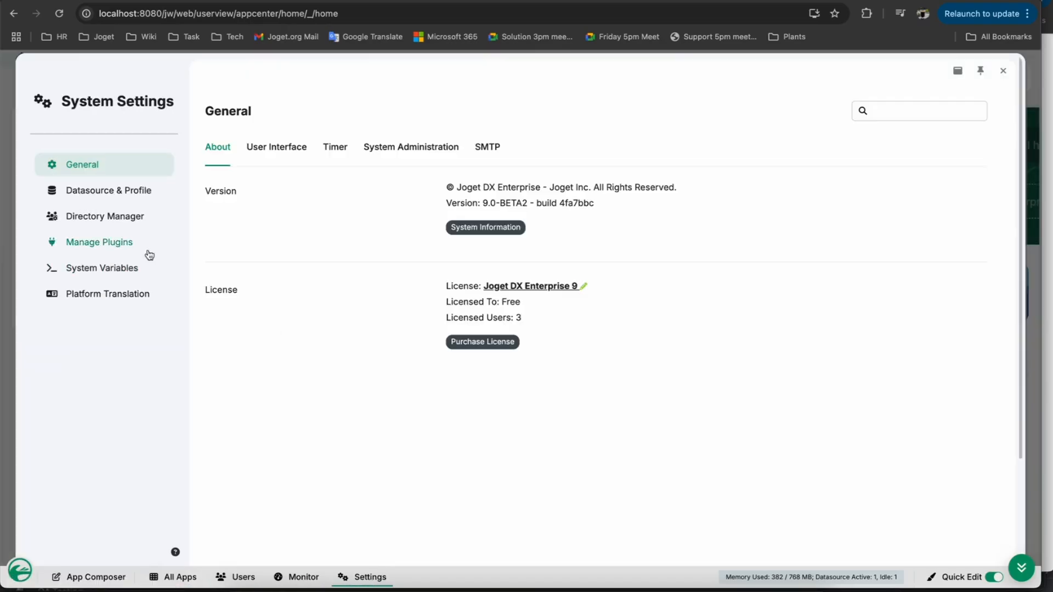
{"action": "left_click", "coordinate": [97, 243]}
{"action": "left_click", "coordinate": [257, 219]}
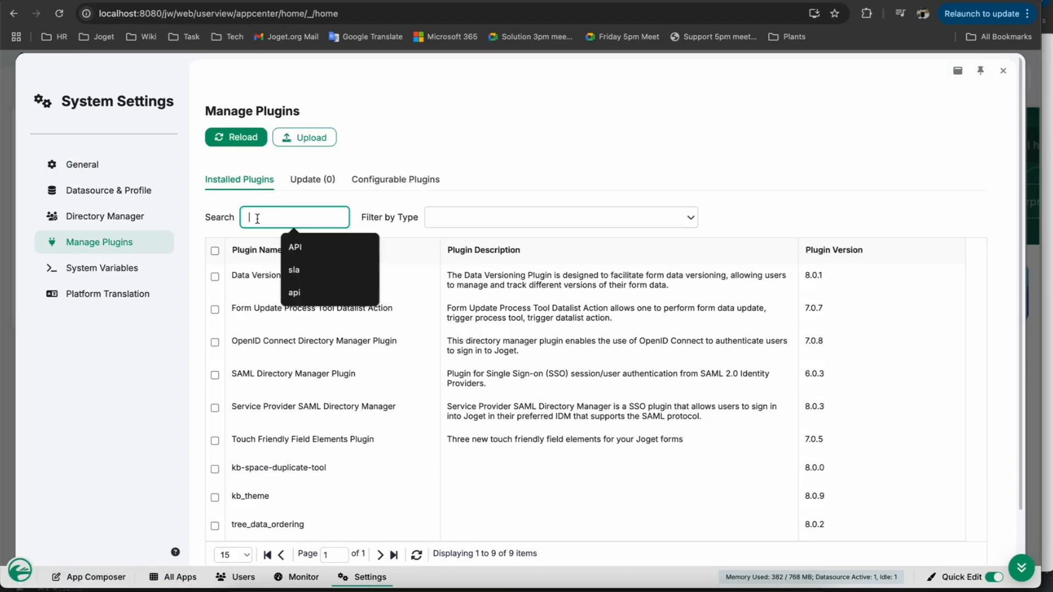
{"action": "type", "text": "sp"}
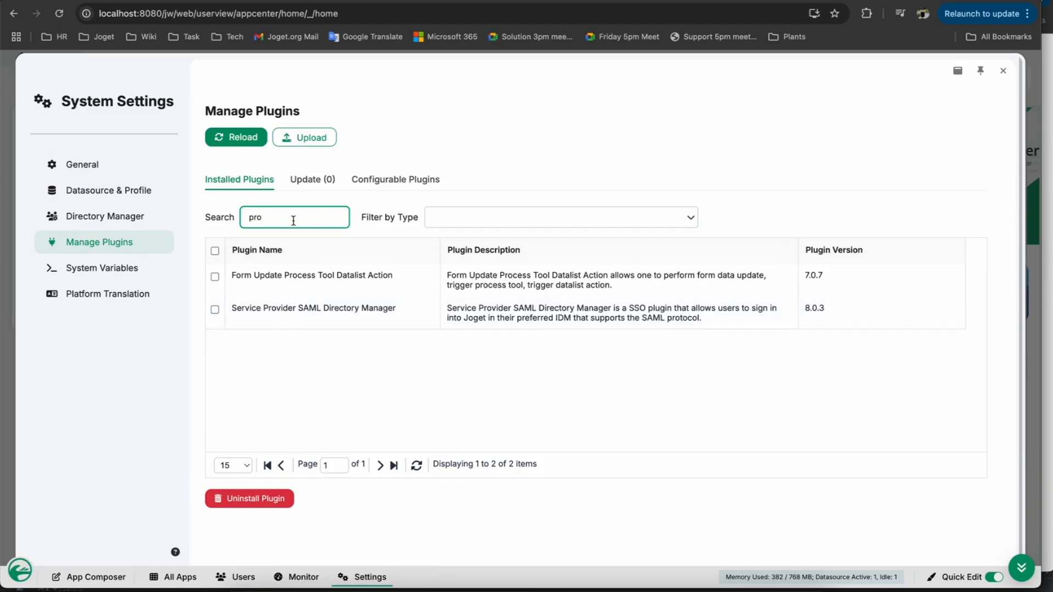
{"action": "left_click", "coordinate": [120, 224]}
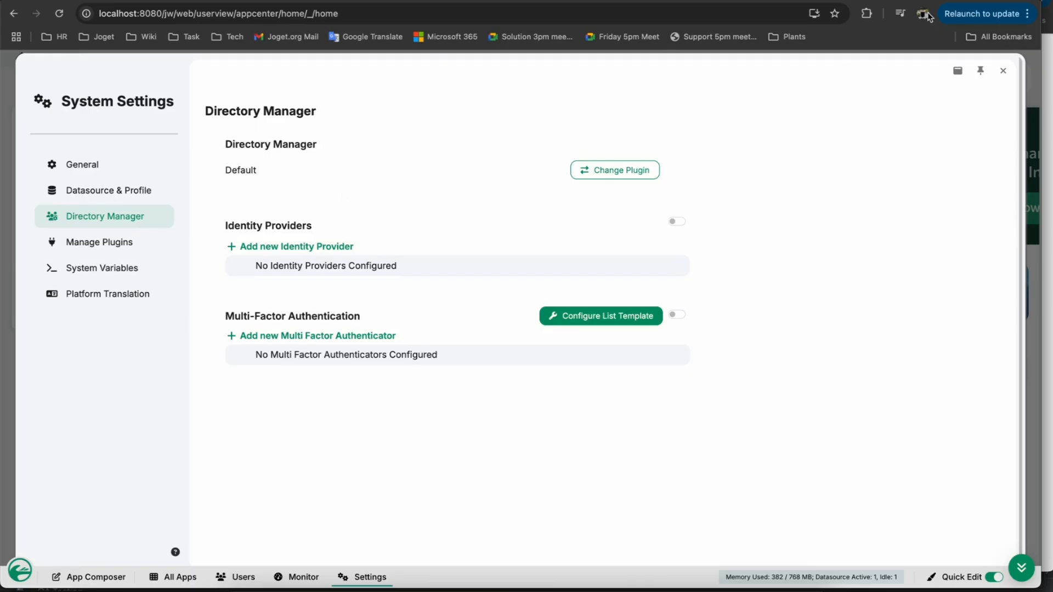
Switch to the Okta Admin Console and check the inactive applications before returning to the active ones.
{"action": "left_click", "coordinate": [951, 0]}
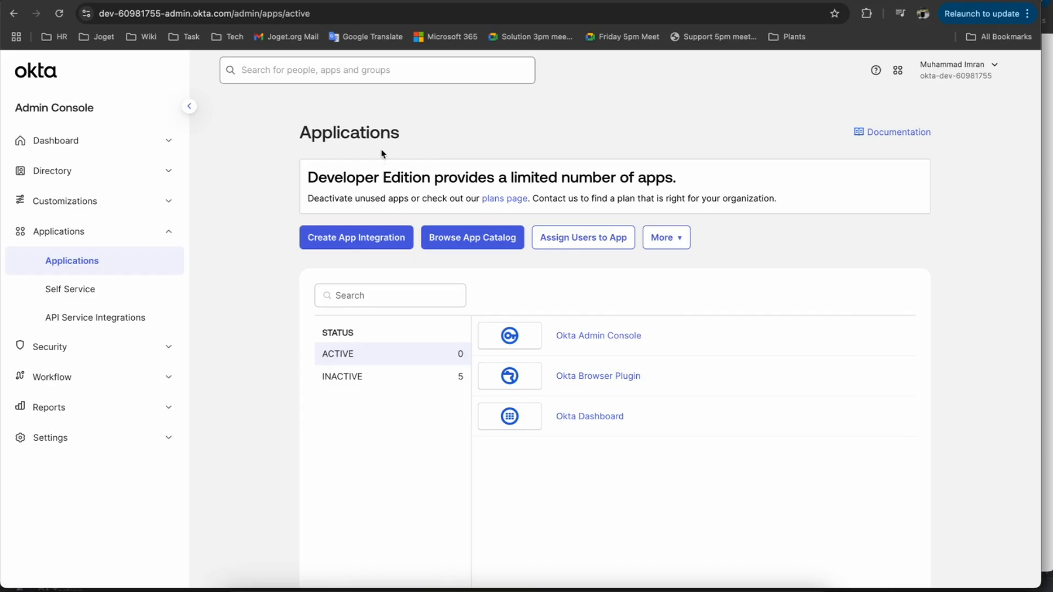
{"action": "left_click", "coordinate": [354, 244]}
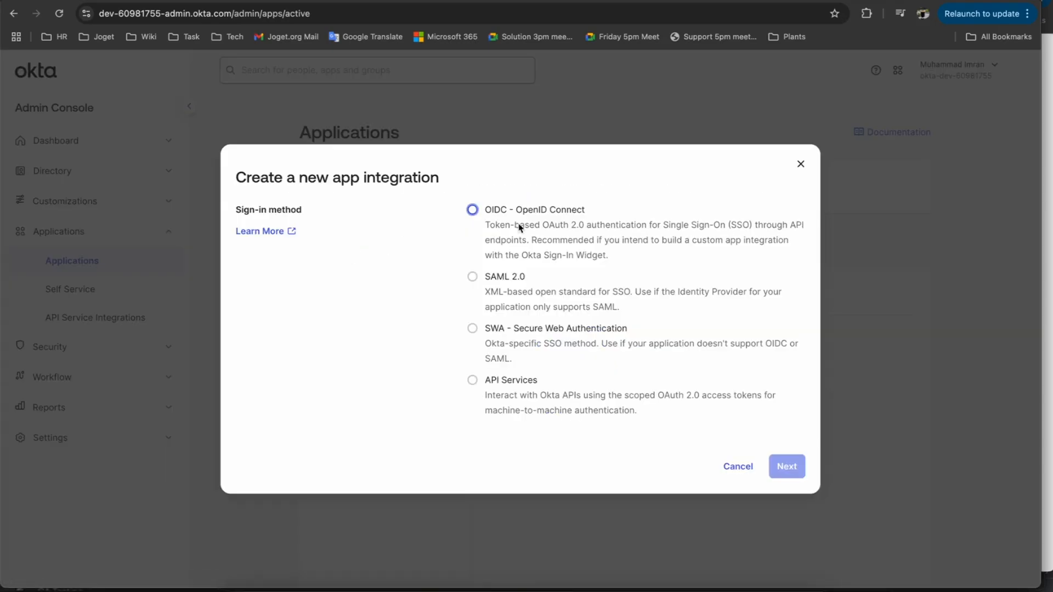
{"action": "left_click", "coordinate": [800, 165]}
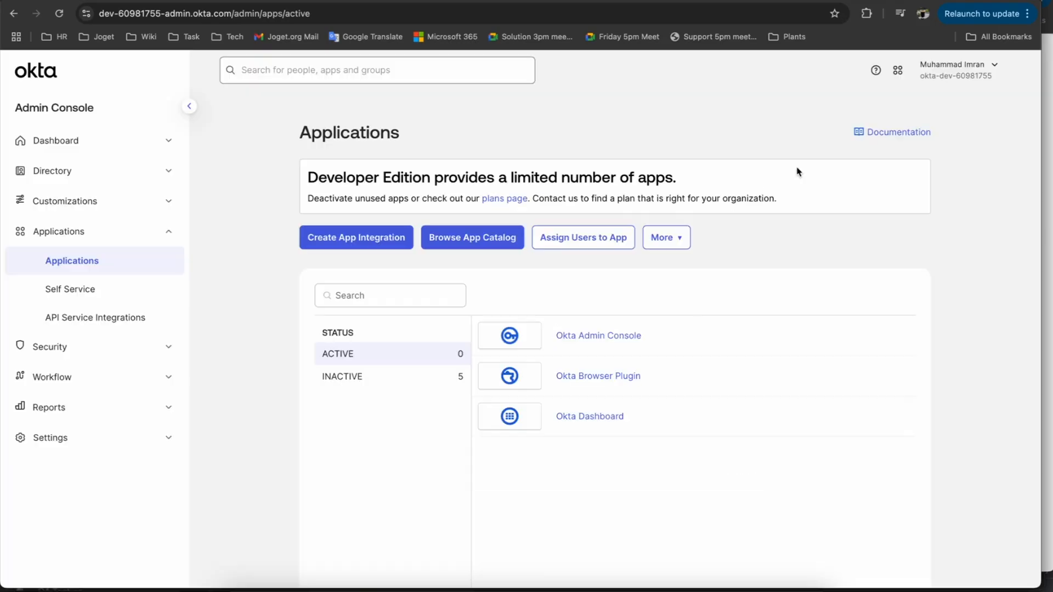
{"action": "left_click", "coordinate": [353, 379]}
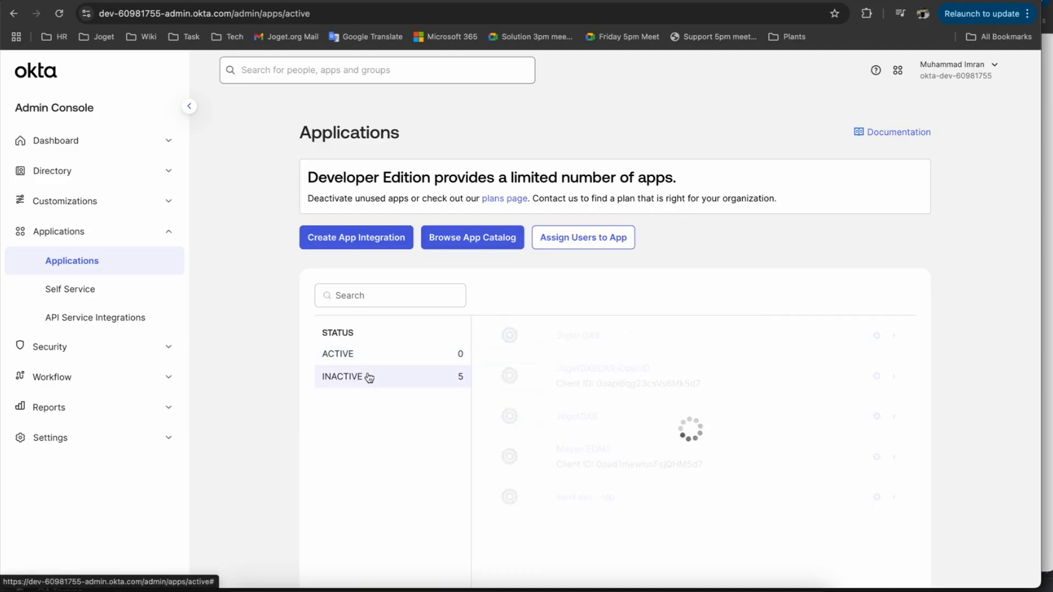
{"action": "left_click", "coordinate": [340, 354]}
Create a new app integration with SAML 2.0 as sign-in method, name the app and continue to the SAML configuration.
{"action": "left_click", "coordinate": [358, 238]}
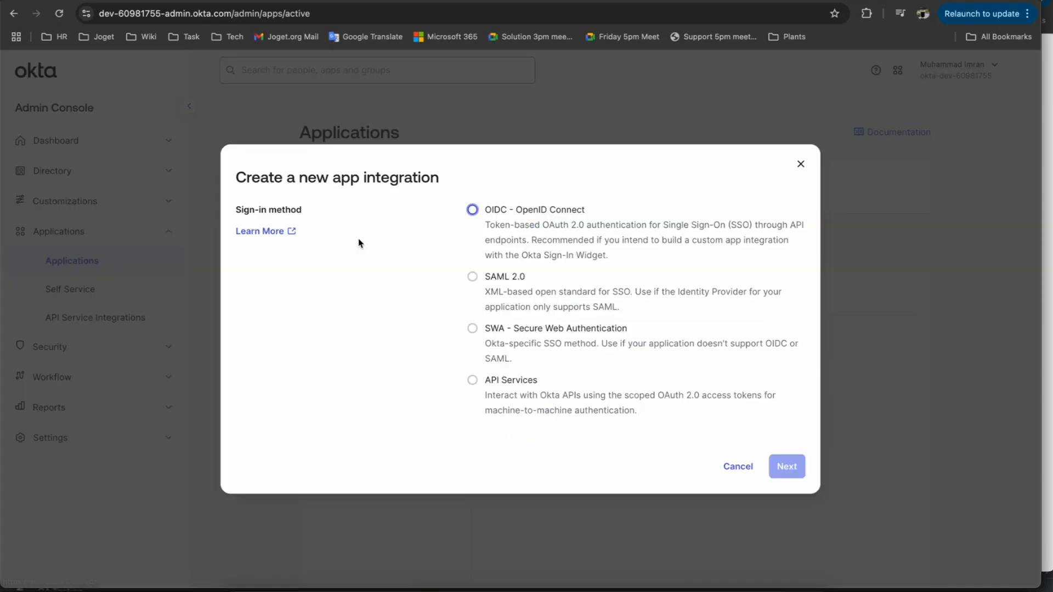
{"action": "left_click", "coordinate": [495, 281]}
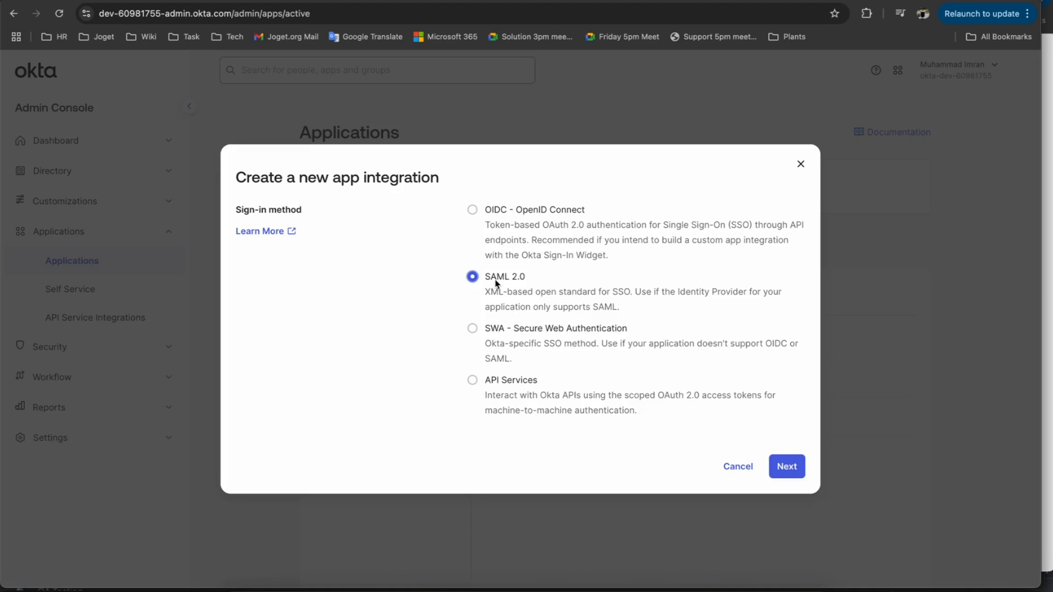
{"action": "left_click", "coordinate": [785, 467]}
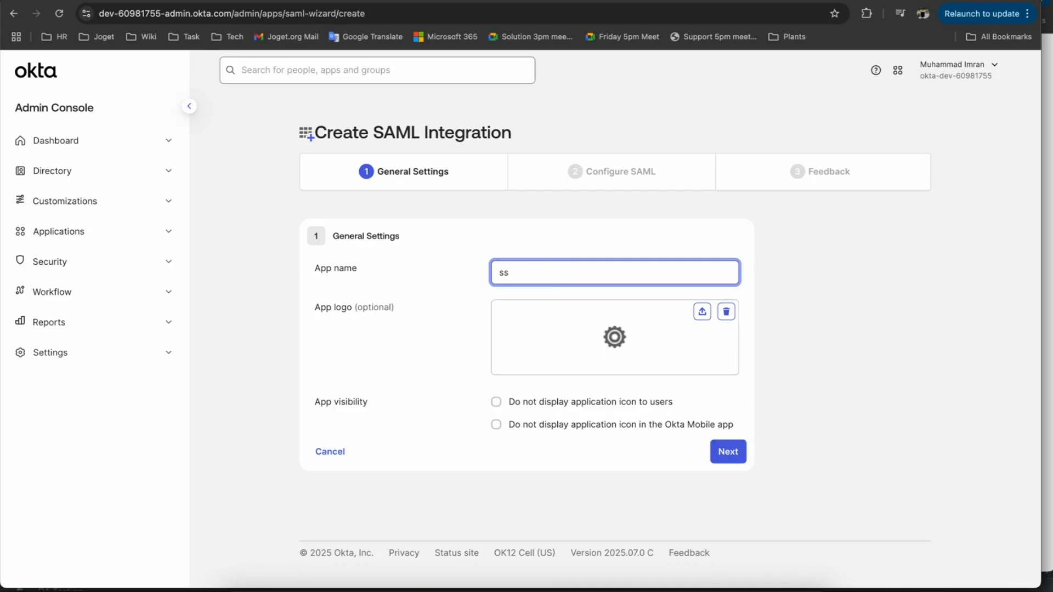
{"action": "type", "text": "oget"}
{"action": "left_click", "coordinate": [714, 446]}
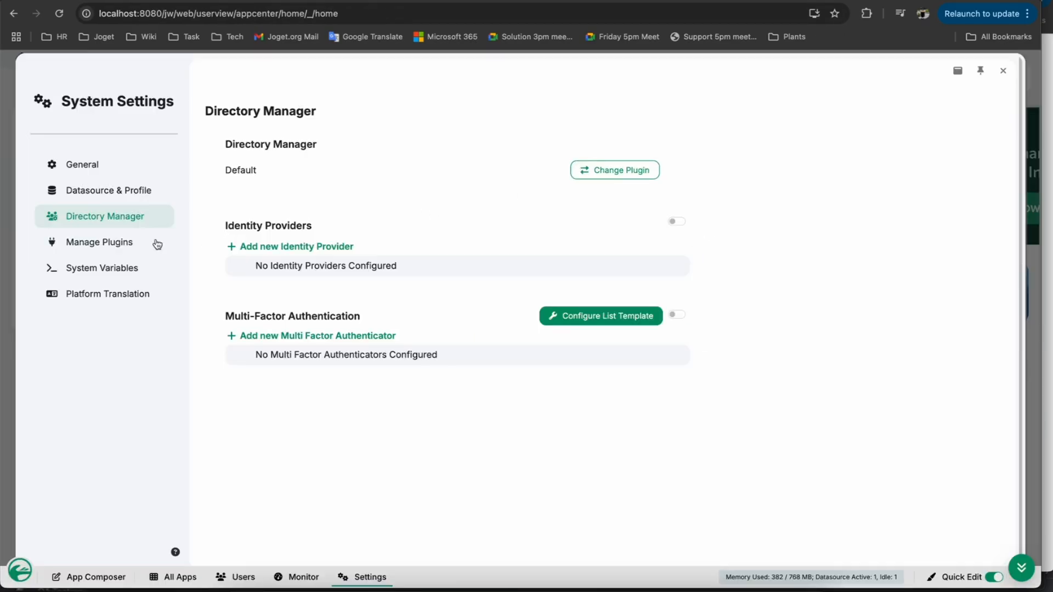
In Joget's Directory Manager settings, change the plugin to SAML Service Provider Directory Manager and open its configuration.
{"action": "left_click", "coordinate": [127, 221]}
{"action": "left_click", "coordinate": [610, 174]}
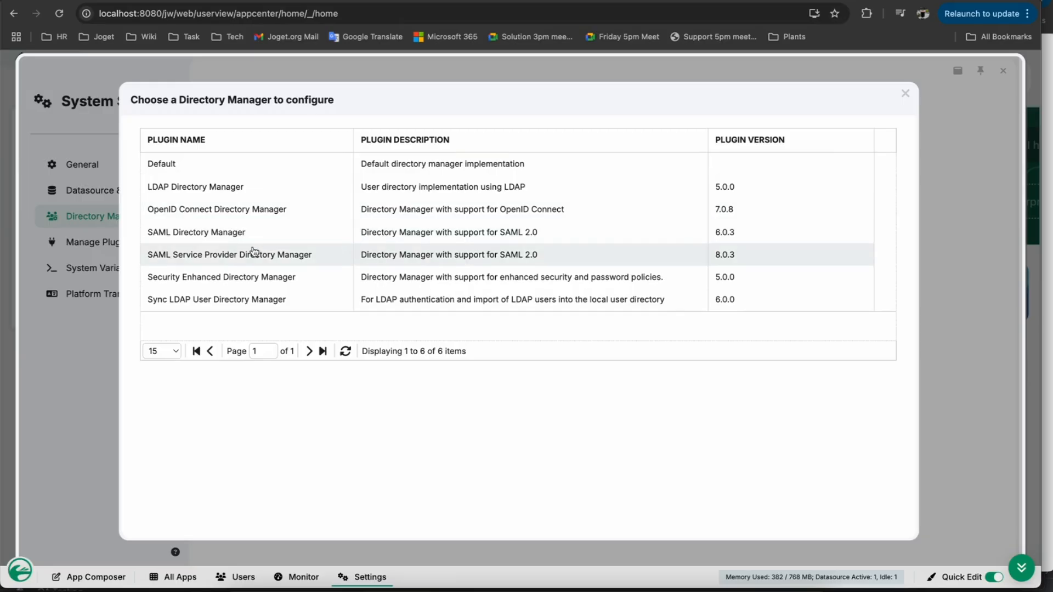
{"action": "left_click", "coordinate": [284, 257]}
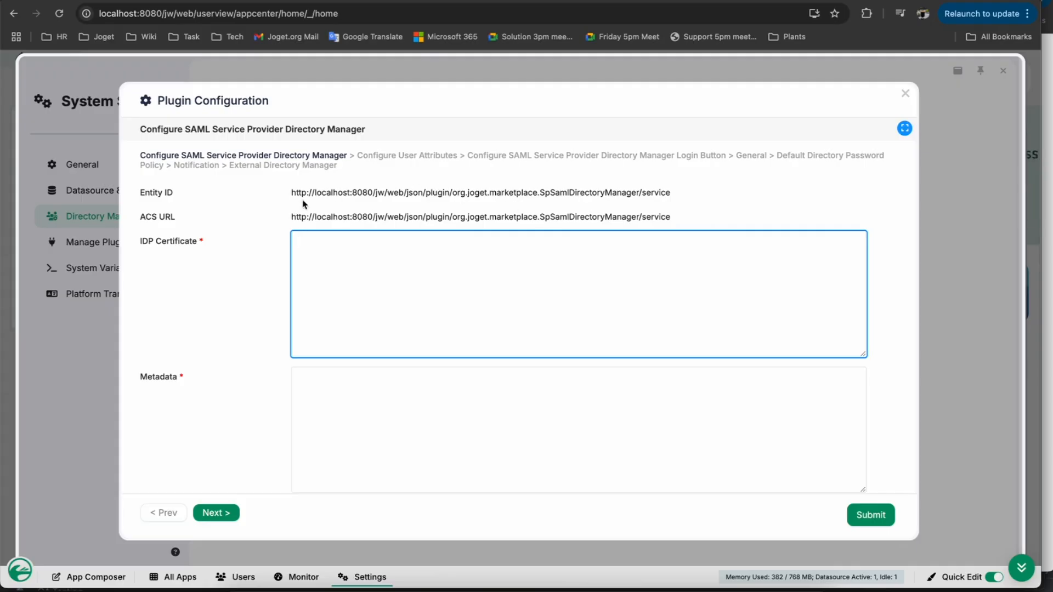
Copy the full Entity ID URL from the SAML Service Provider Directory Manager configuration.
{"action": "left_click_drag", "start_coordinate": [294, 193], "coordinate": [674, 196]}
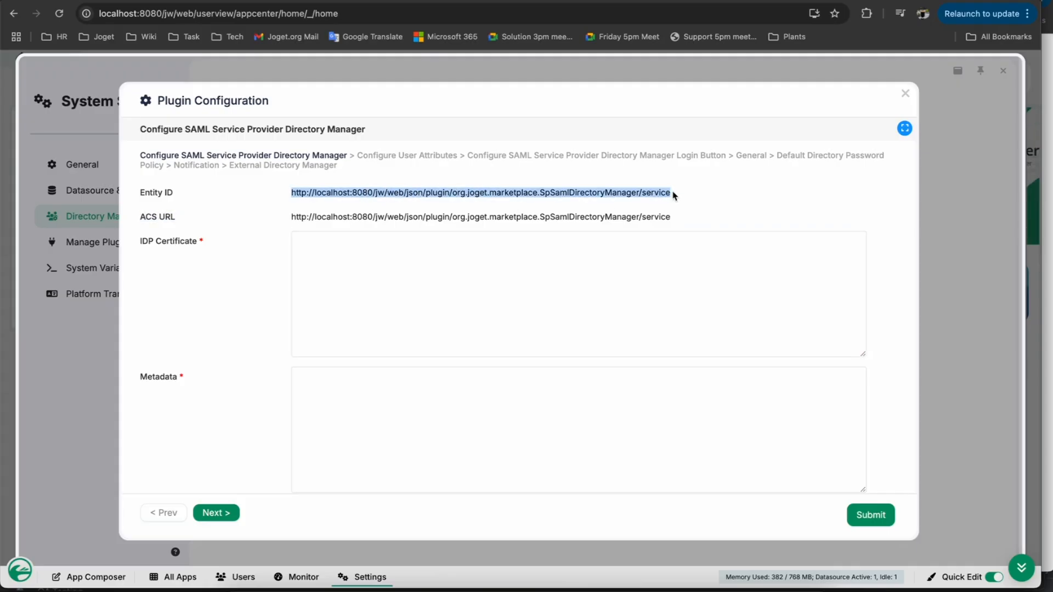
{"action": "right_click", "coordinate": [643, 203]}
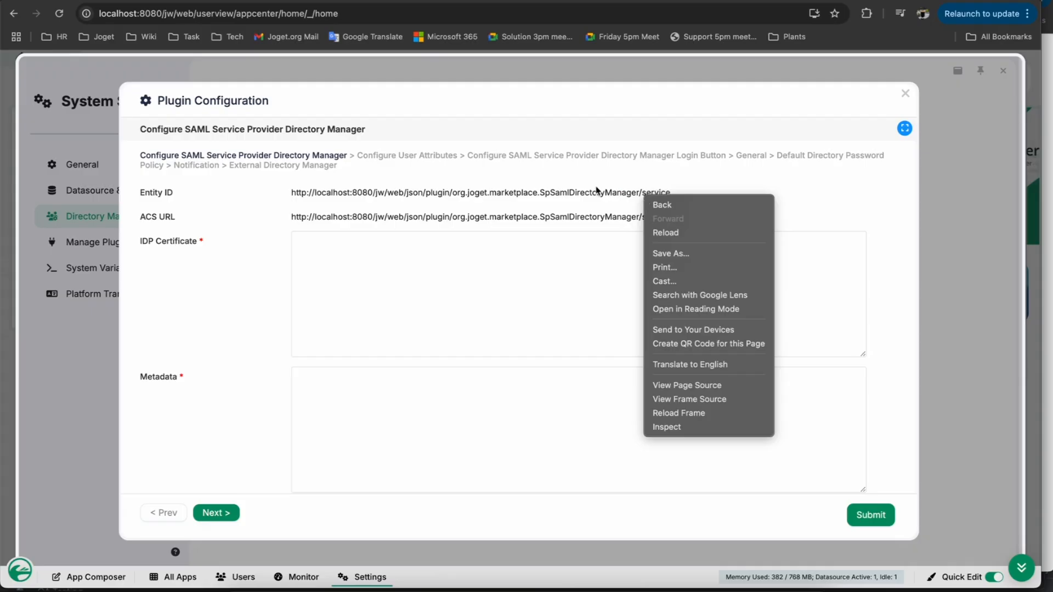
{"action": "left_click", "coordinate": [595, 190]}
{"action": "left_click_drag", "start_coordinate": [292, 195], "coordinate": [660, 198]}
{"action": "right_click", "coordinate": [659, 199]}
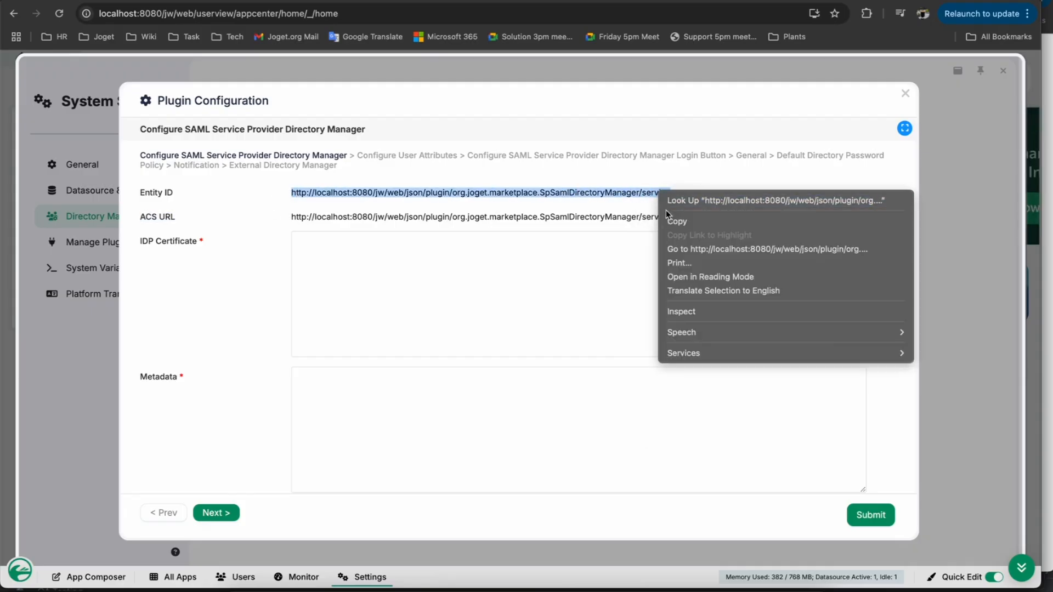
{"action": "left_click", "coordinate": [664, 214]}
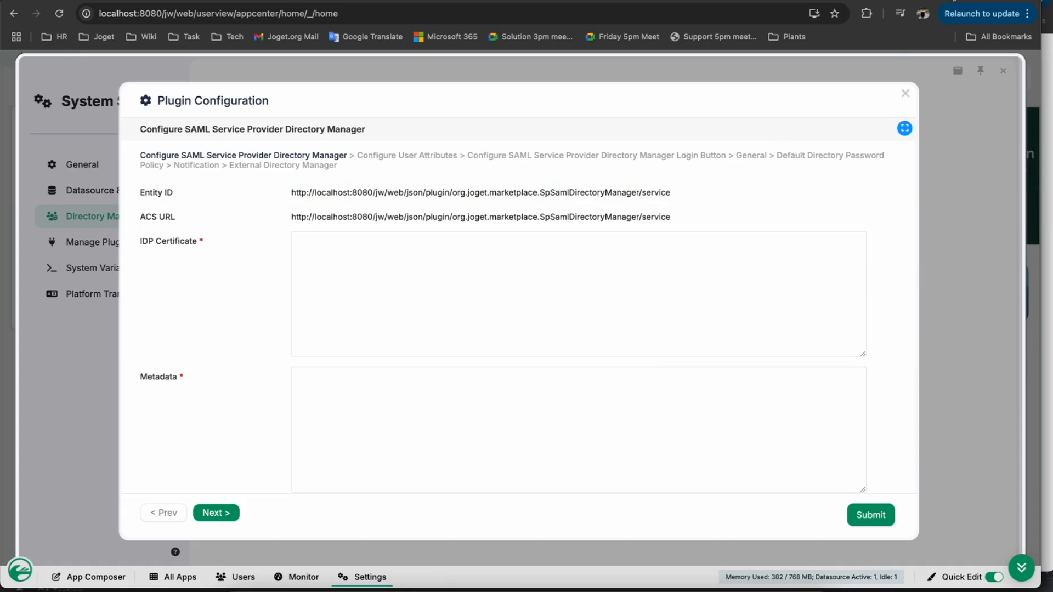
Switch to Okta's SAML settings and paste the copied URL as both the Single sign-on URL and the Audience URI (SP Entity ID).
{"action": "left_click", "coordinate": [937, 0]}
{"action": "key", "text": "ctrl+v"}
{"action": "left_click", "coordinate": [540, 354]}
{"action": "key", "text": "ctrl+v"}
{"action": "left_click", "coordinate": [435, 392]}
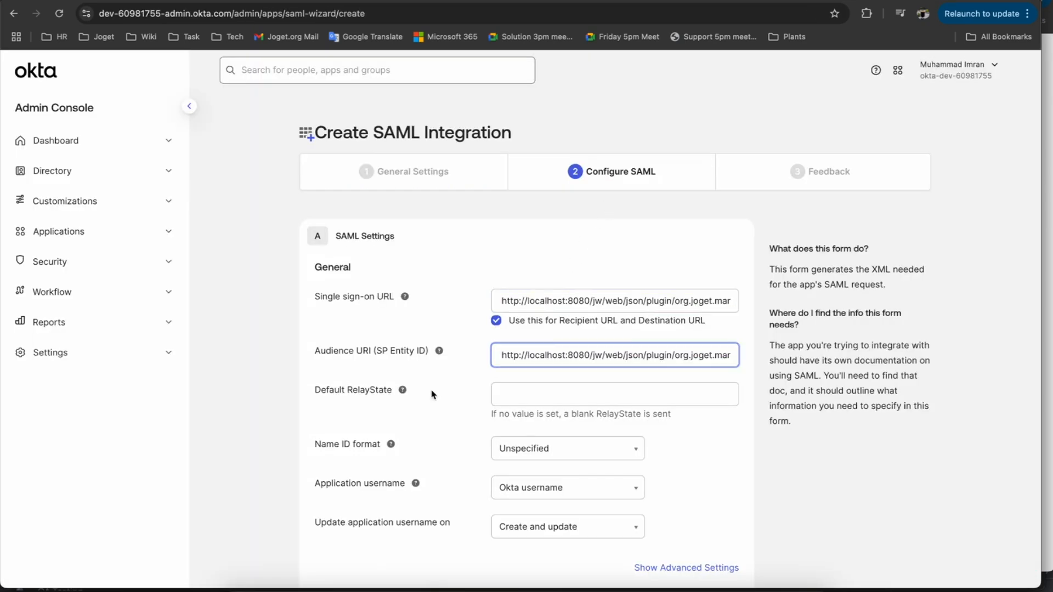
Set the Name ID format to EmailAddress, keeping Okta username as the application username.
{"action": "scroll", "coordinate": [454, 362], "scroll_direction": "down", "scroll_amount": 3}
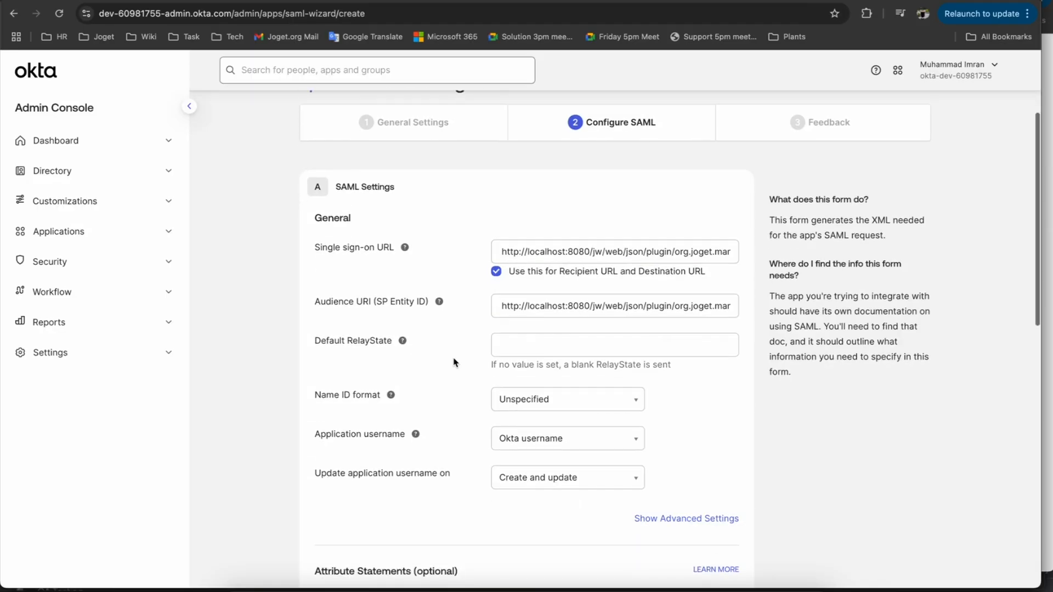
{"action": "scroll", "coordinate": [454, 265], "scroll_direction": "down", "scroll_amount": 4}
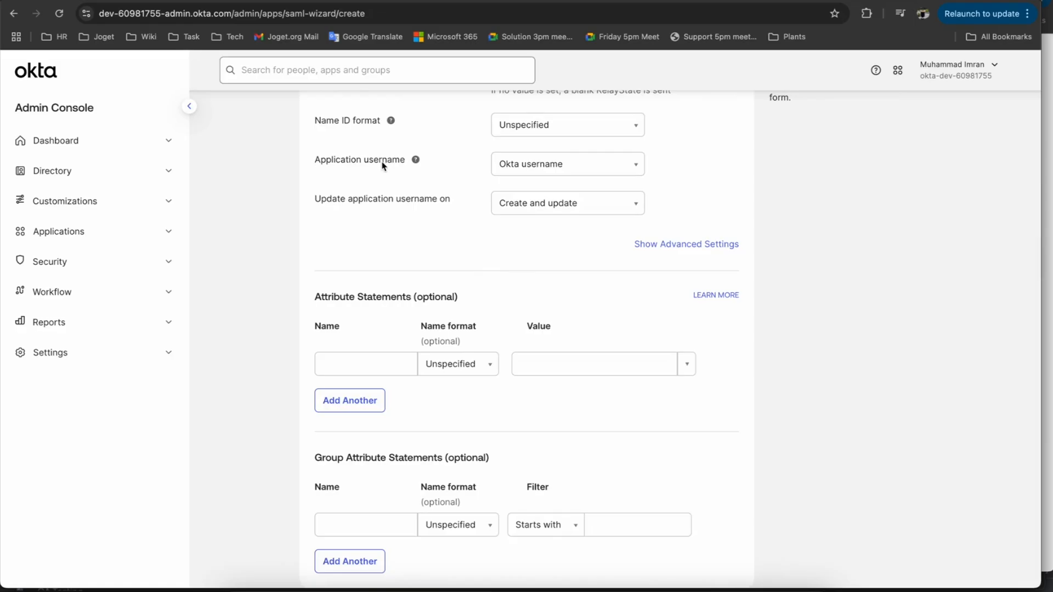
{"action": "left_click", "coordinate": [546, 164]}
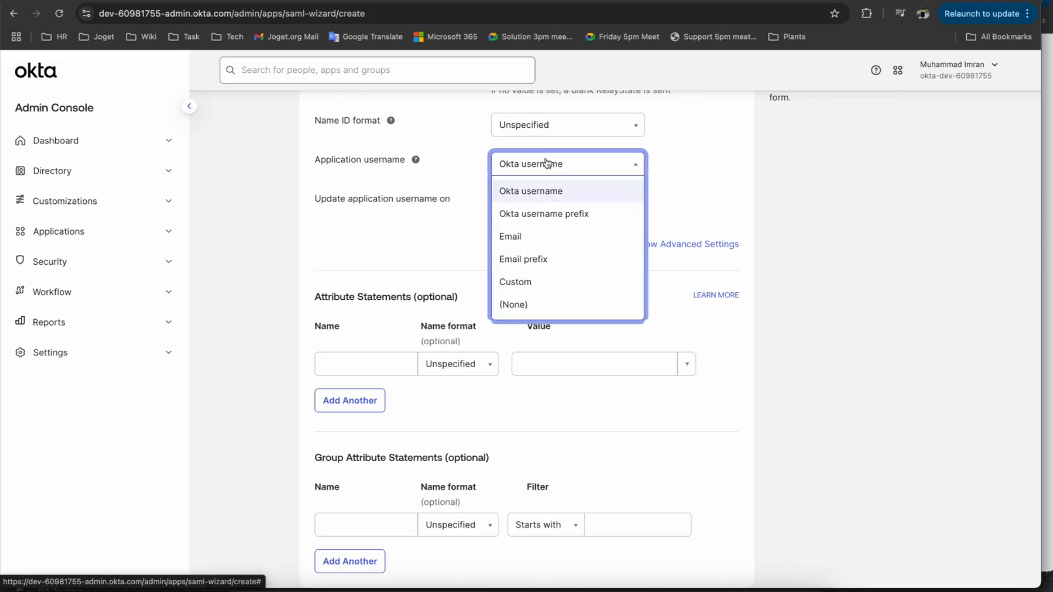
{"action": "left_click", "coordinate": [446, 180]}
{"action": "scroll", "coordinate": [447, 180], "scroll_direction": "up", "scroll_amount": 1}
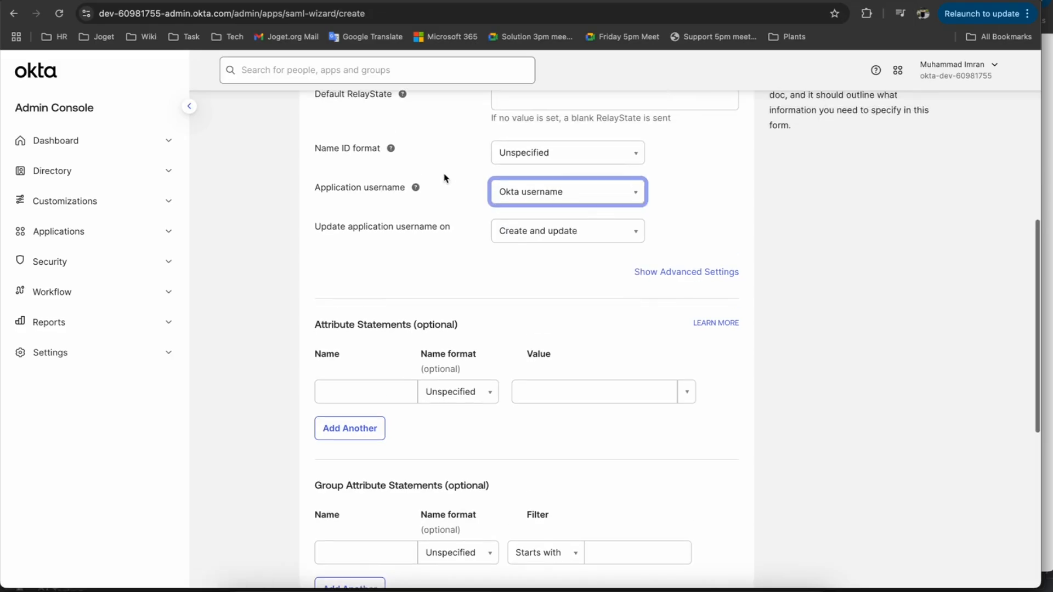
{"action": "left_click", "coordinate": [538, 161]}
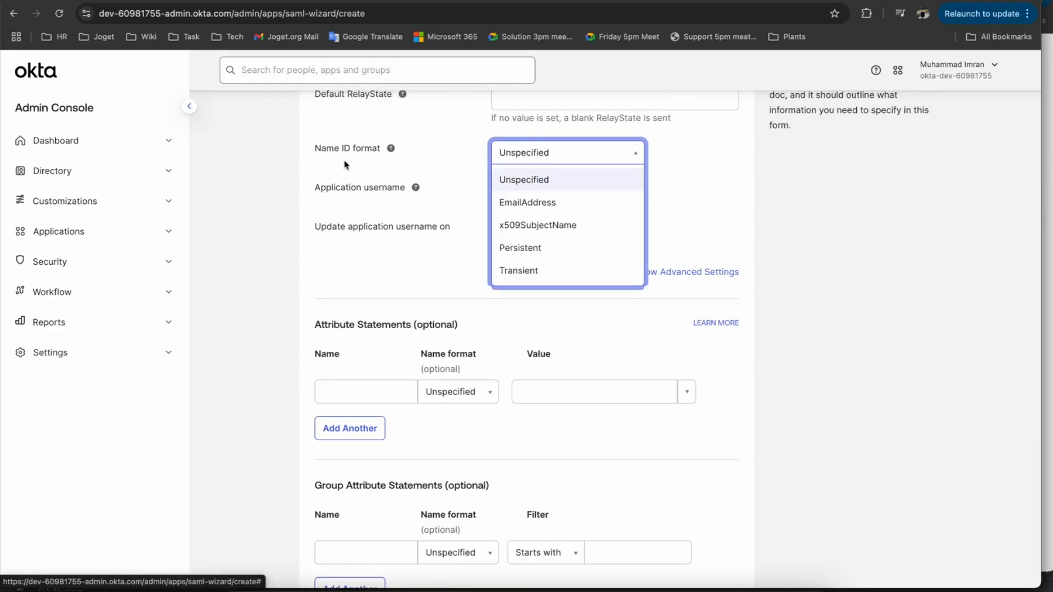
{"action": "left_click", "coordinate": [525, 204]}
{"action": "scroll", "coordinate": [411, 254], "scroll_direction": "down", "scroll_amount": 2}
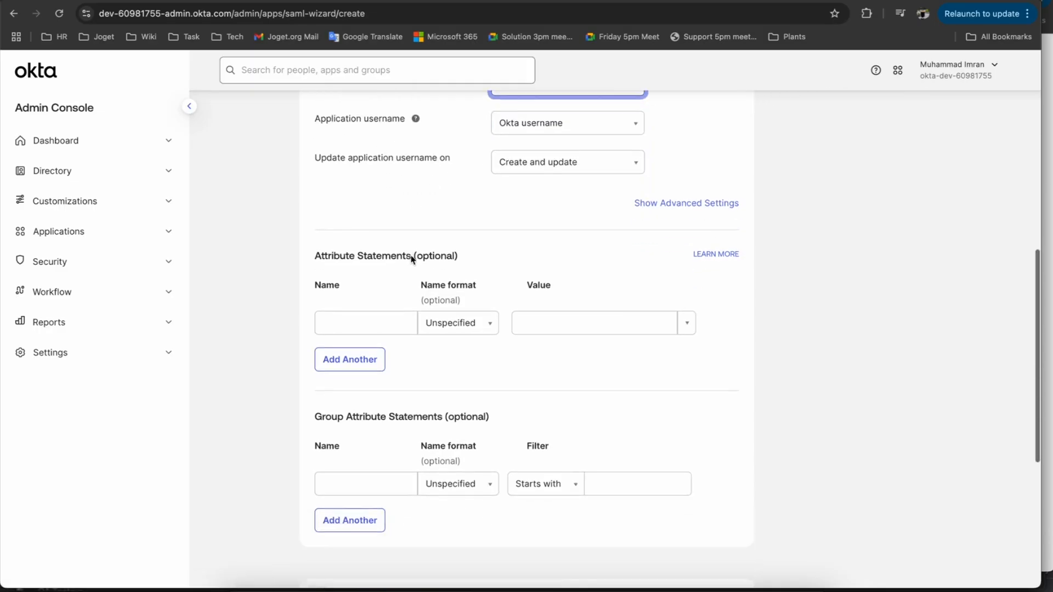
Add two more rows to the attribute statements of the SAML integration.
{"action": "left_click_drag", "start_coordinate": [323, 234], "coordinate": [396, 239]}
{"action": "left_click", "coordinate": [350, 337]}
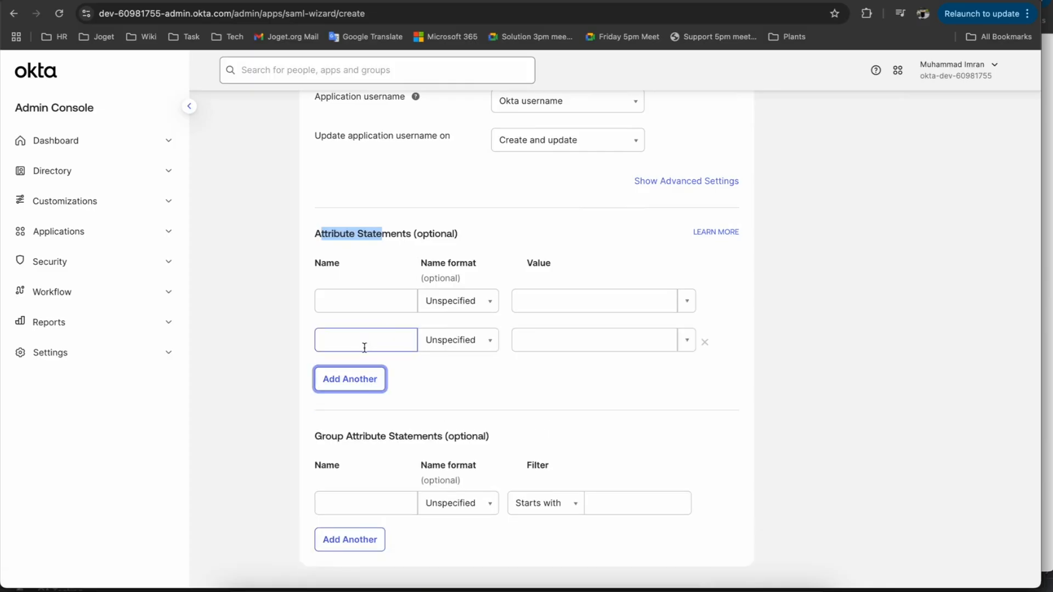
{"action": "left_click", "coordinate": [357, 376]}
Name the three attribute statements firstName, lastName and email.
{"action": "left_click", "coordinate": [354, 307]}
{"action": "type", "text": "firstName"}
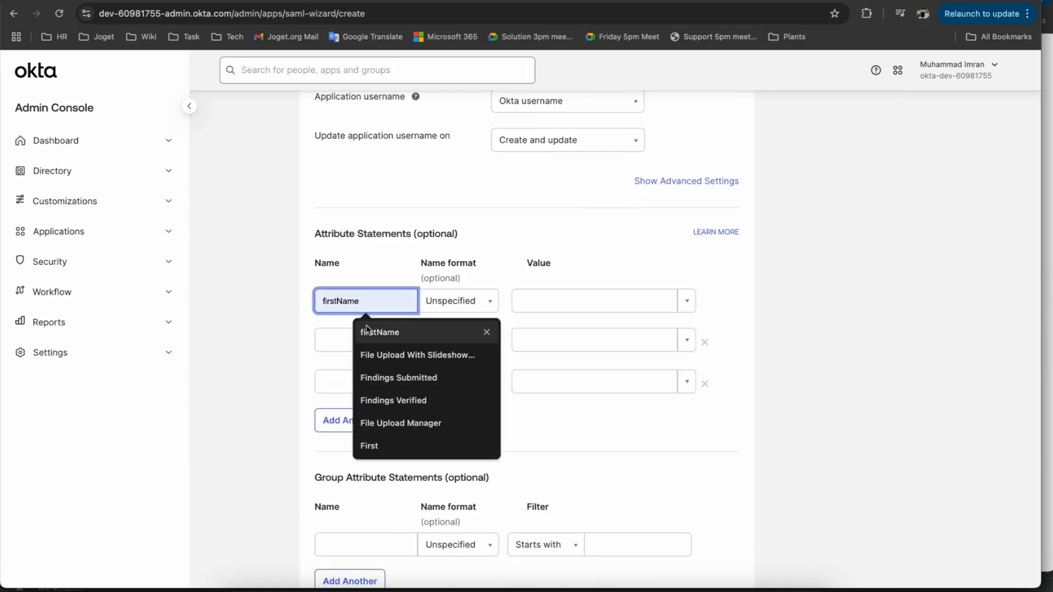
{"action": "left_click", "coordinate": [366, 332]}
{"action": "left_click", "coordinate": [341, 336]}
{"action": "type", "text": "lastName"}
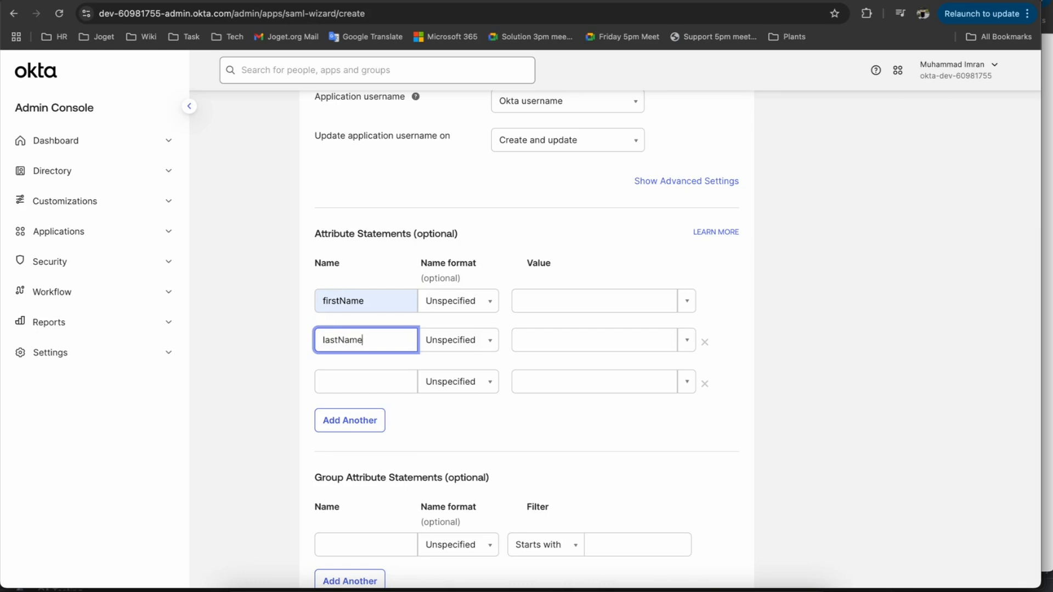
{"action": "left_click", "coordinate": [351, 383]}
{"action": "type", "text": "em"}
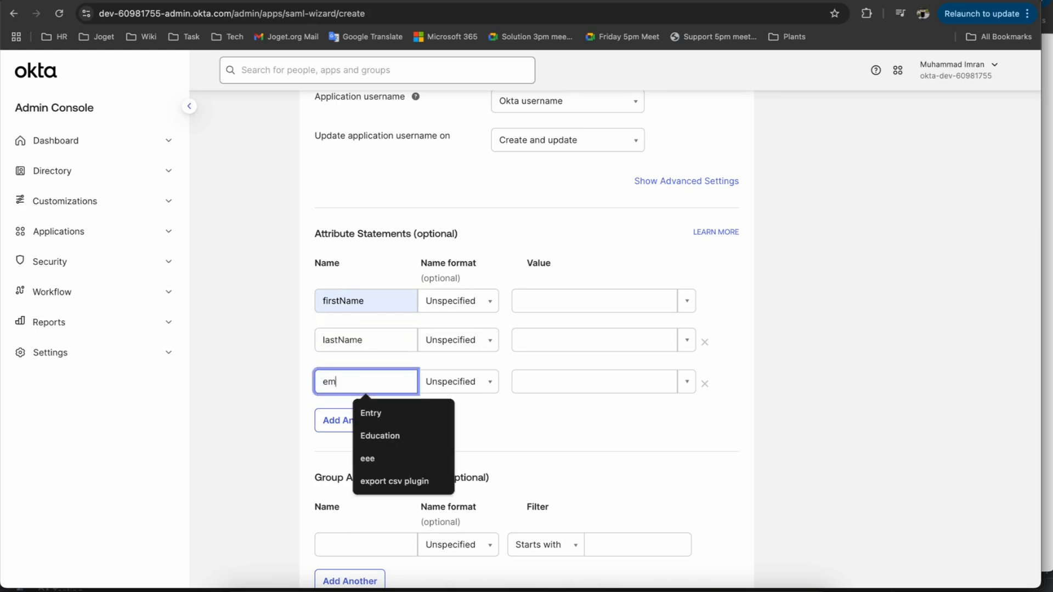
{"action": "type", "text": "ail"}
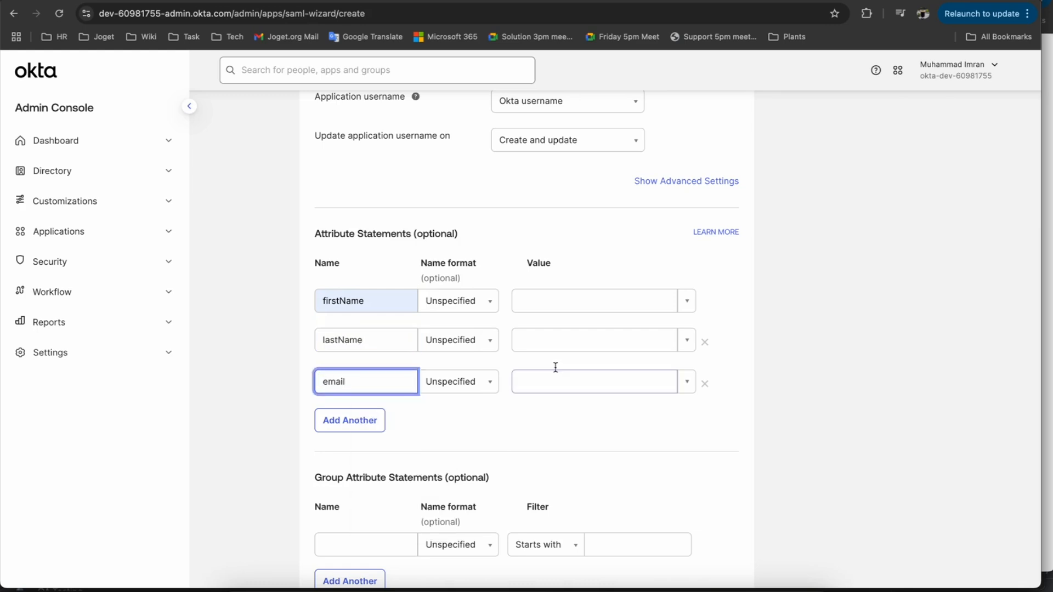
Set the values of the firstName, lastName and email attribute statements to user.firstName, user.lastName and user.email respectively.
{"action": "left_click", "coordinate": [687, 301]}
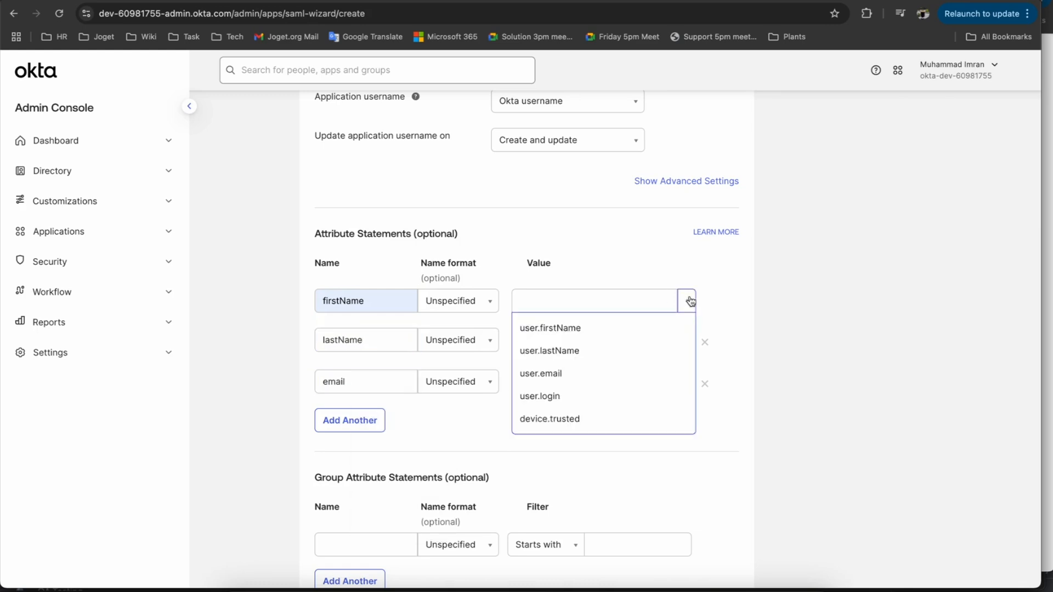
{"action": "left_click", "coordinate": [578, 328]}
{"action": "left_click", "coordinate": [687, 340]}
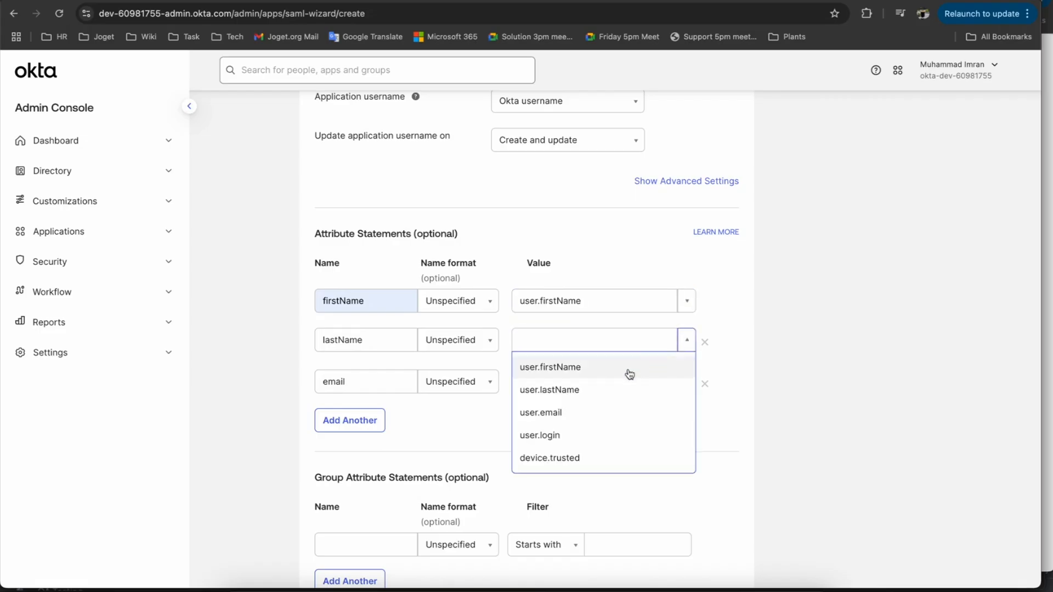
{"action": "left_click", "coordinate": [600, 389]}
{"action": "left_click", "coordinate": [688, 383]}
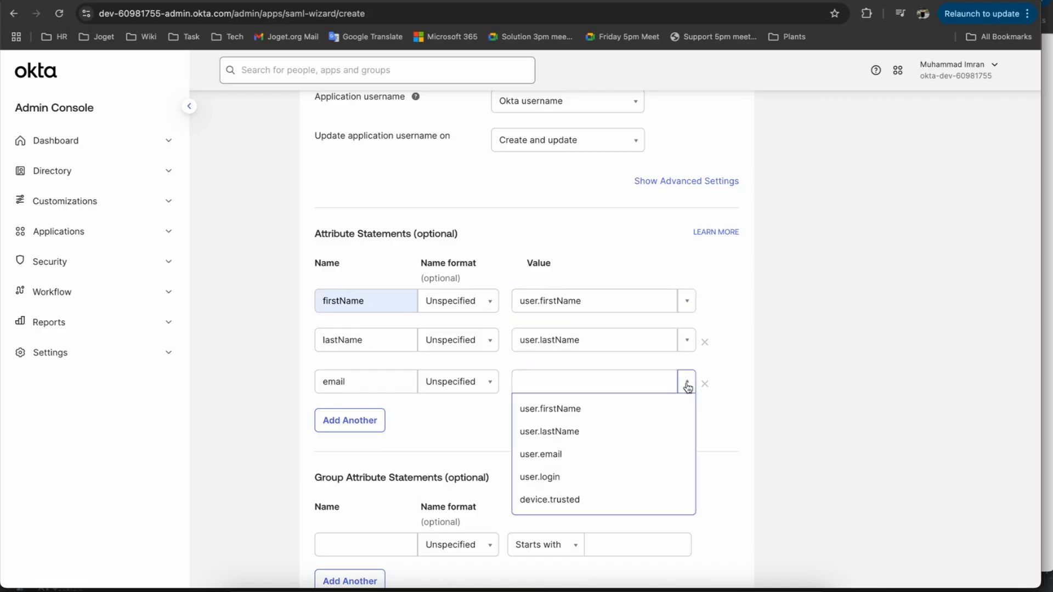
{"action": "left_click", "coordinate": [590, 453]}
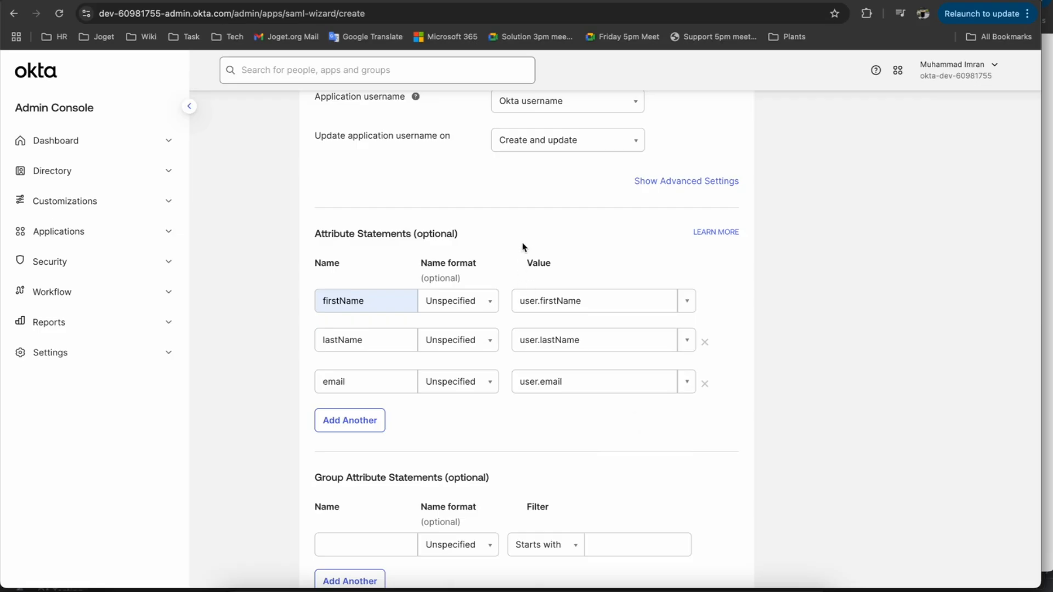
Proceed to the feedback stage of the SAML integration, mark it as an internal app and finish creating it.
{"action": "scroll", "coordinate": [518, 249], "scroll_direction": "up", "scroll_amount": 6}
{"action": "scroll", "coordinate": [506, 252], "scroll_direction": "down", "scroll_amount": 7}
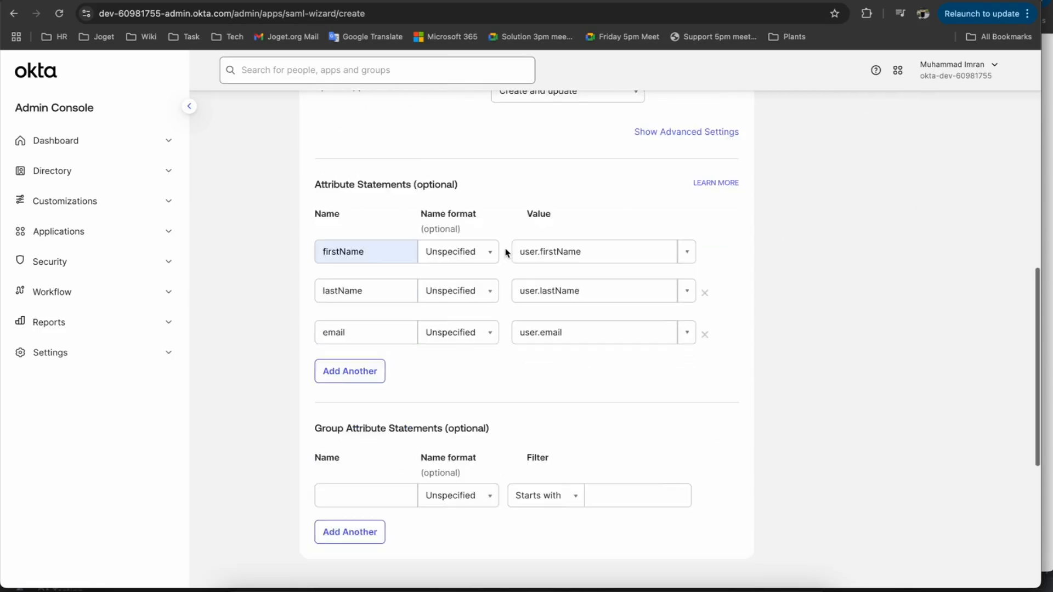
{"action": "scroll", "coordinate": [505, 252], "scroll_direction": "down", "scroll_amount": 5}
{"action": "scroll", "coordinate": [507, 253], "scroll_direction": "up", "scroll_amount": 10}
{"action": "scroll", "coordinate": [505, 252], "scroll_direction": "down", "scroll_amount": 10}
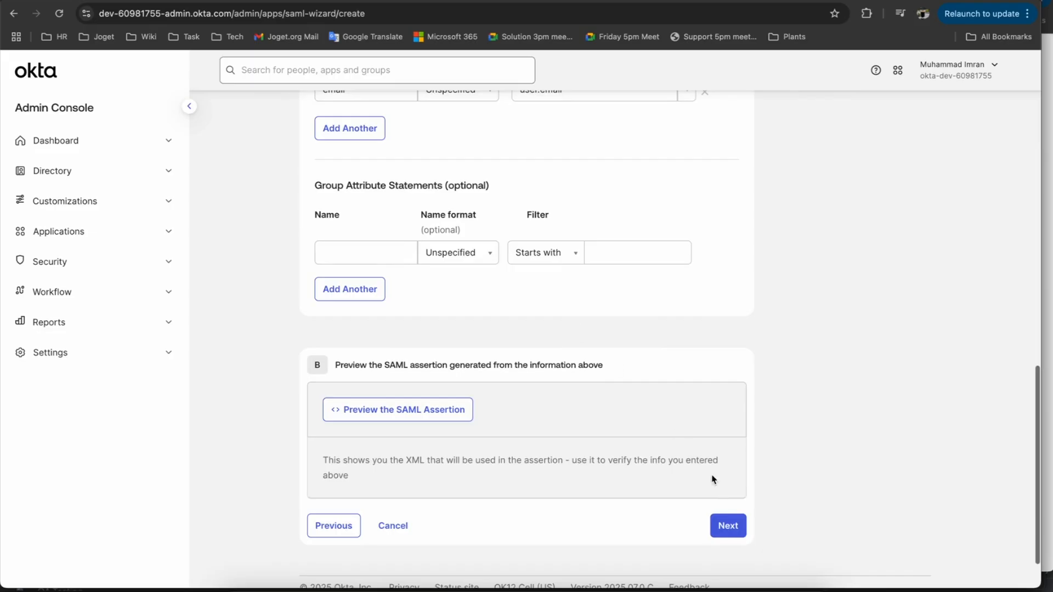
{"action": "left_click", "coordinate": [725, 521]}
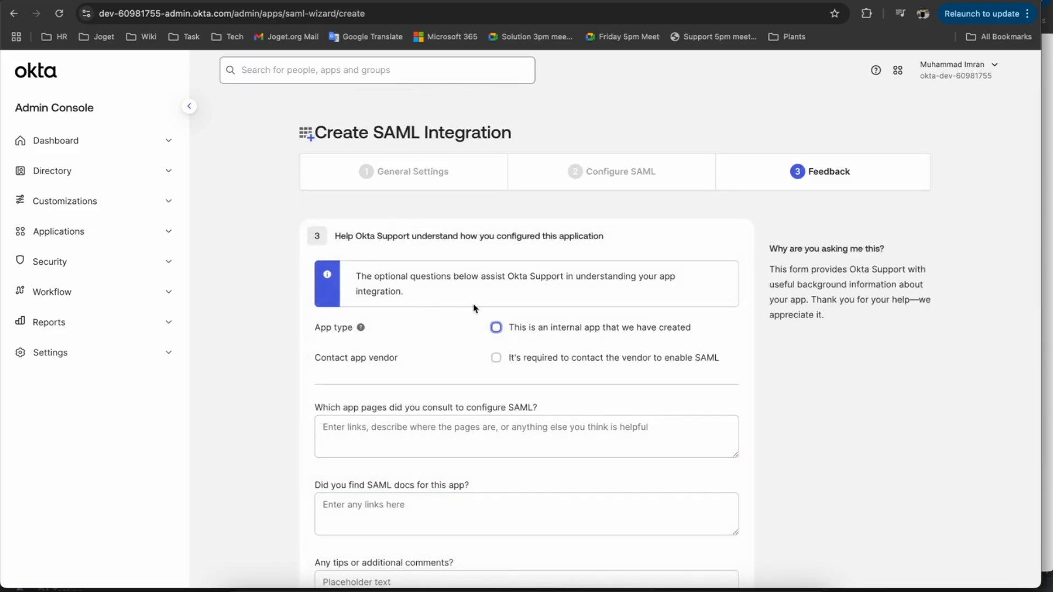
{"action": "left_click", "coordinate": [551, 332]}
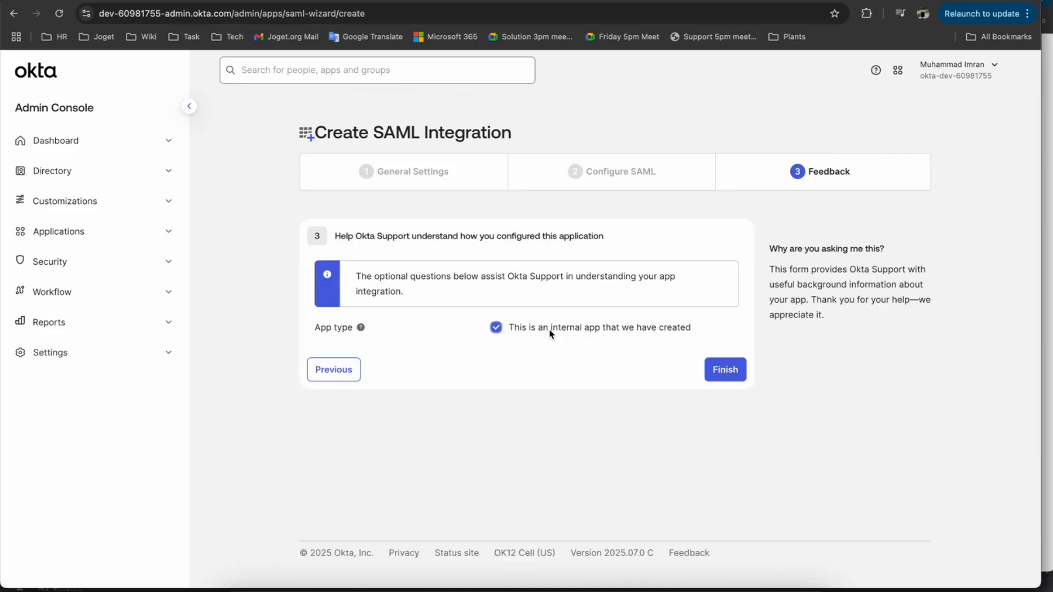
{"action": "left_click", "coordinate": [730, 373]}
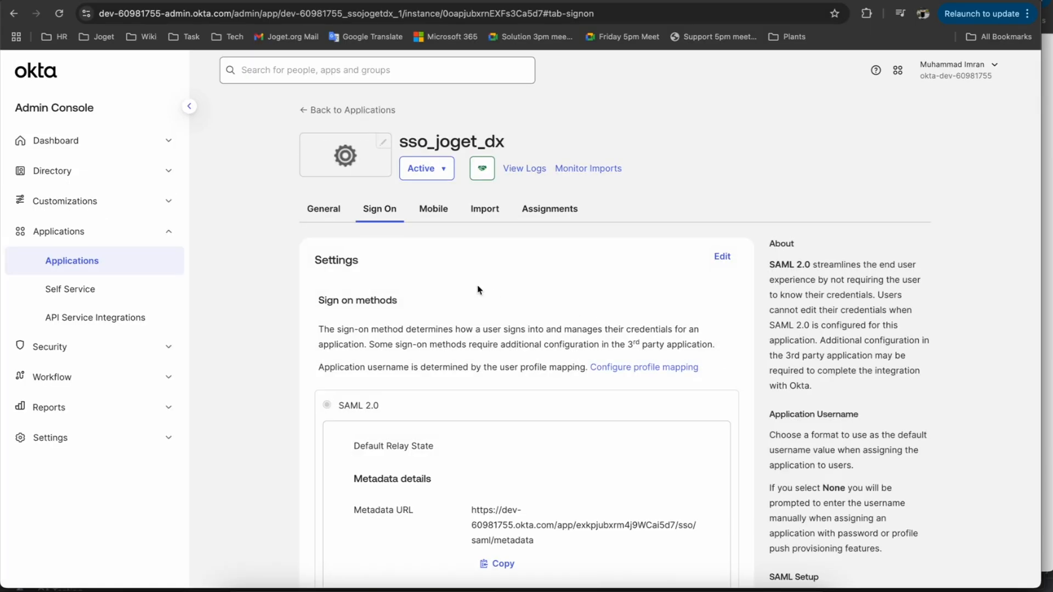
Examine the new application's general and sign-on settings, including the metadata details and SAML signing certificates.
{"action": "left_click", "coordinate": [332, 212]}
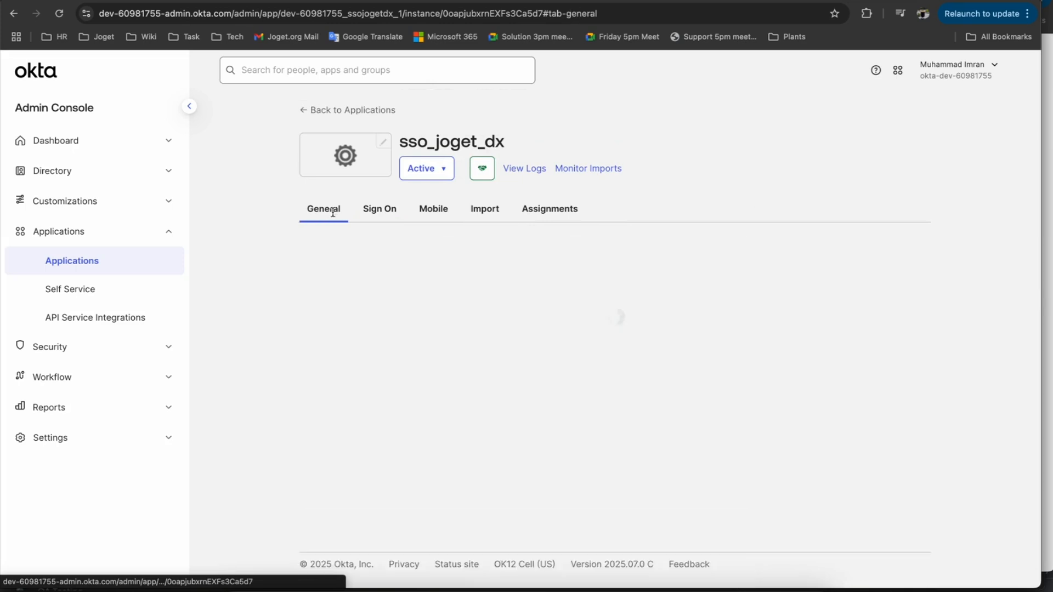
{"action": "scroll", "coordinate": [378, 286], "scroll_direction": "down", "scroll_amount": 1}
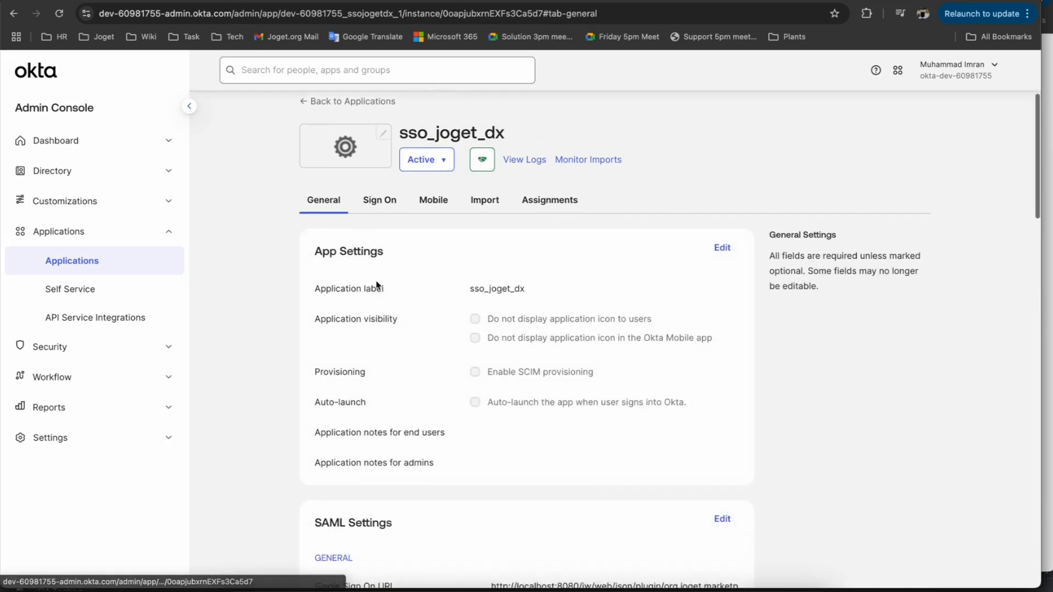
{"action": "left_click", "coordinate": [379, 209]}
{"action": "scroll", "coordinate": [459, 308], "scroll_direction": "down", "scroll_amount": 2}
{"action": "scroll", "coordinate": [459, 307], "scroll_direction": "down", "scroll_amount": 2}
{"action": "scroll", "coordinate": [458, 303], "scroll_direction": "up", "scroll_amount": 2}
{"action": "scroll", "coordinate": [415, 268], "scroll_direction": "down", "scroll_amount": 3}
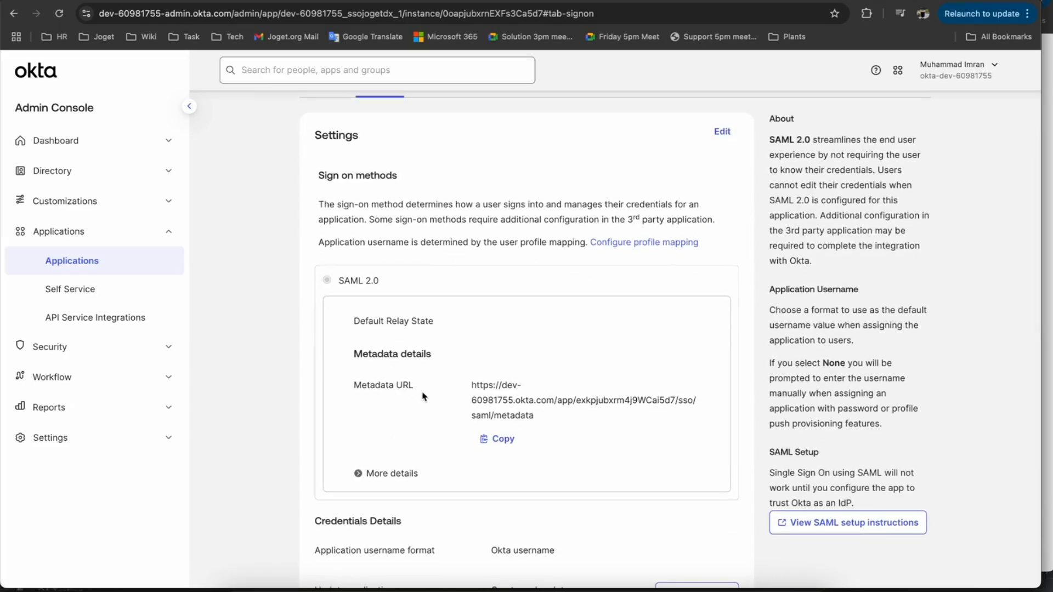
{"action": "scroll", "coordinate": [487, 401], "scroll_direction": "down", "scroll_amount": 8}
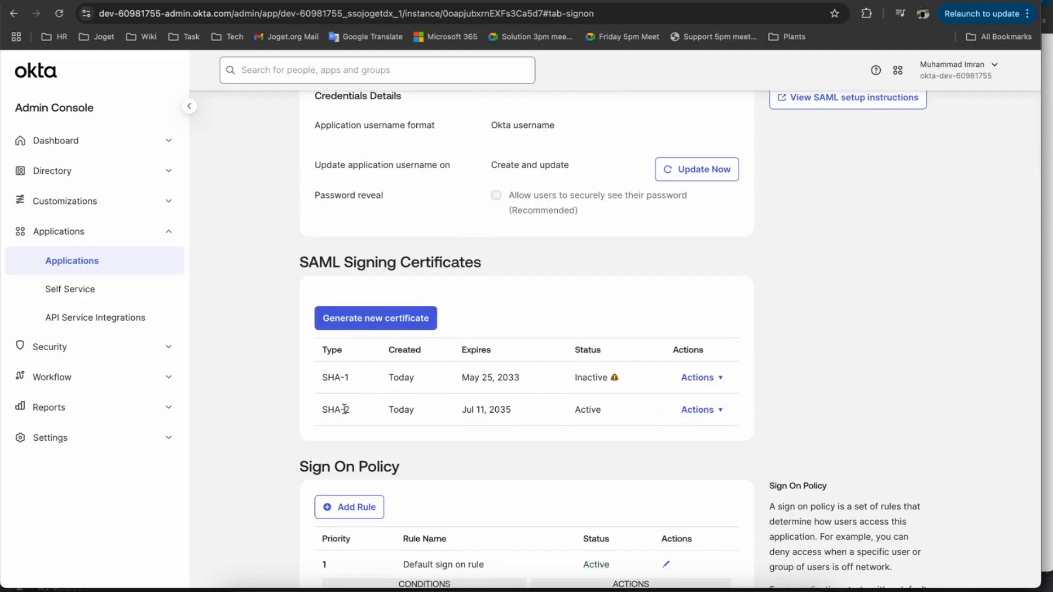
{"action": "scroll", "coordinate": [530, 292], "scroll_direction": "up", "scroll_amount": 3}
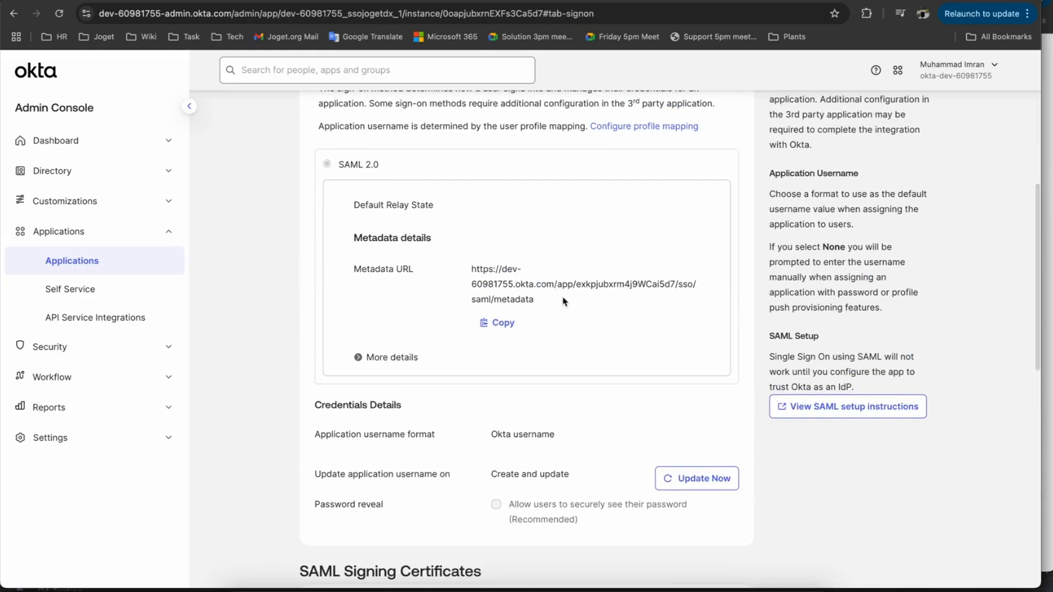
{"action": "scroll", "coordinate": [566, 306], "scroll_direction": "down", "scroll_amount": 3}
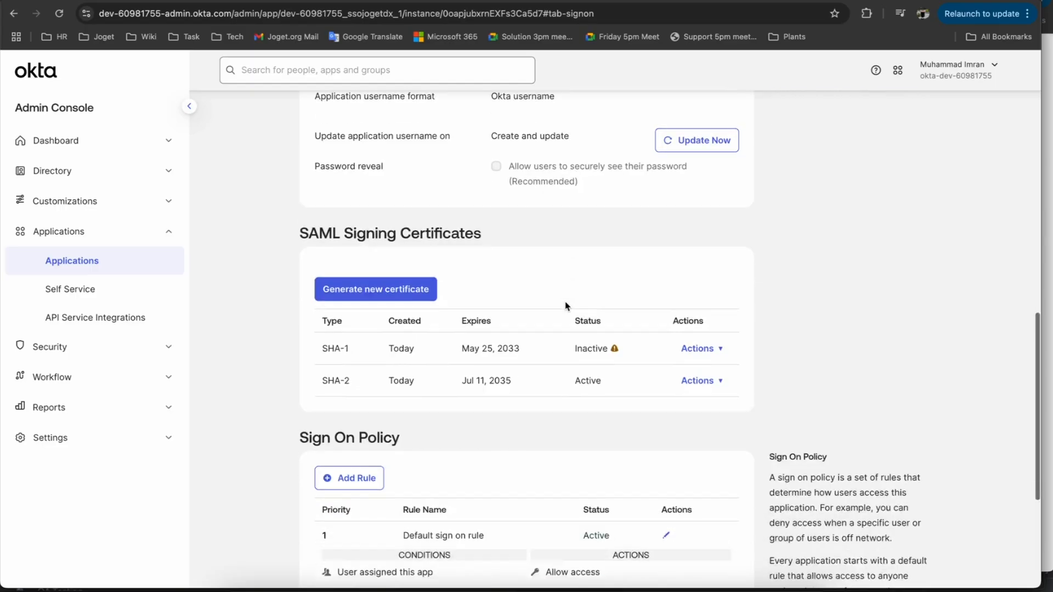
{"action": "scroll", "coordinate": [566, 306], "scroll_direction": "up", "scroll_amount": 10}
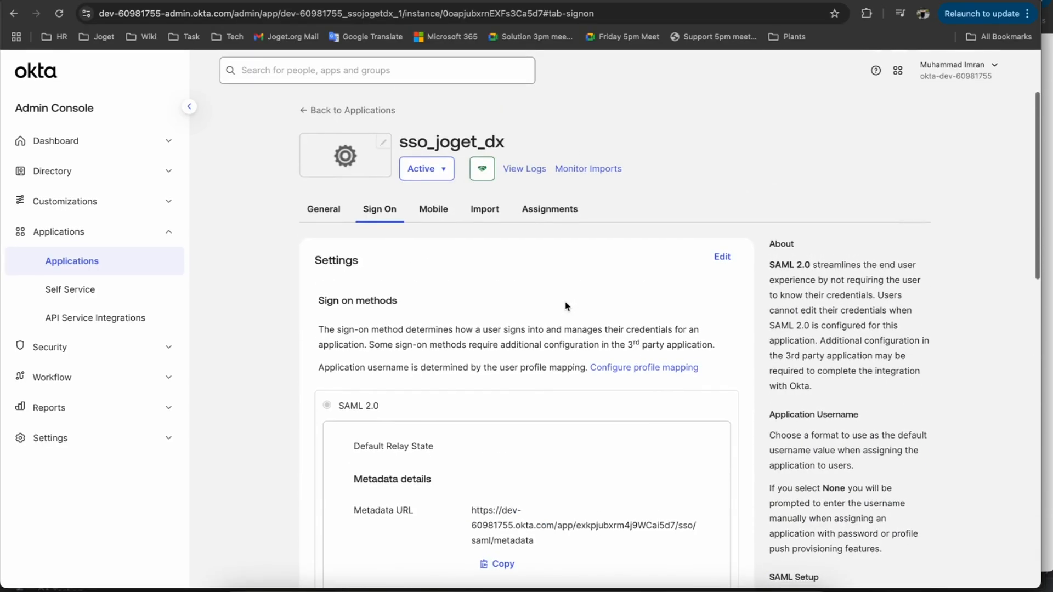
Check the app's assignments and the people in the Okta directory, and return to the sso_joget_dx application.
{"action": "left_click", "coordinate": [551, 210]}
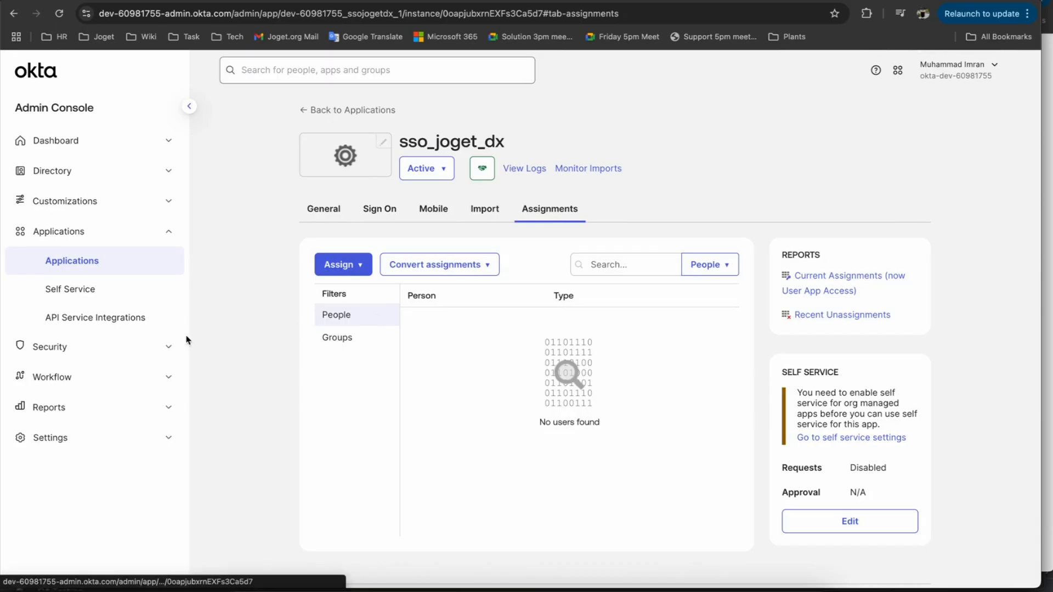
{"action": "left_click", "coordinate": [168, 175]}
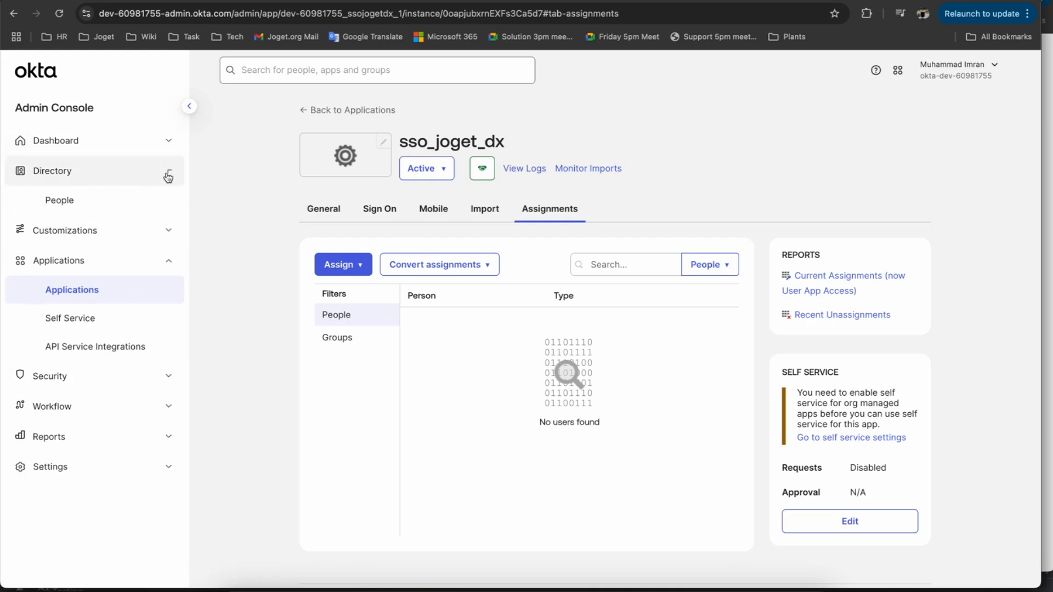
{"action": "left_click", "coordinate": [83, 204]}
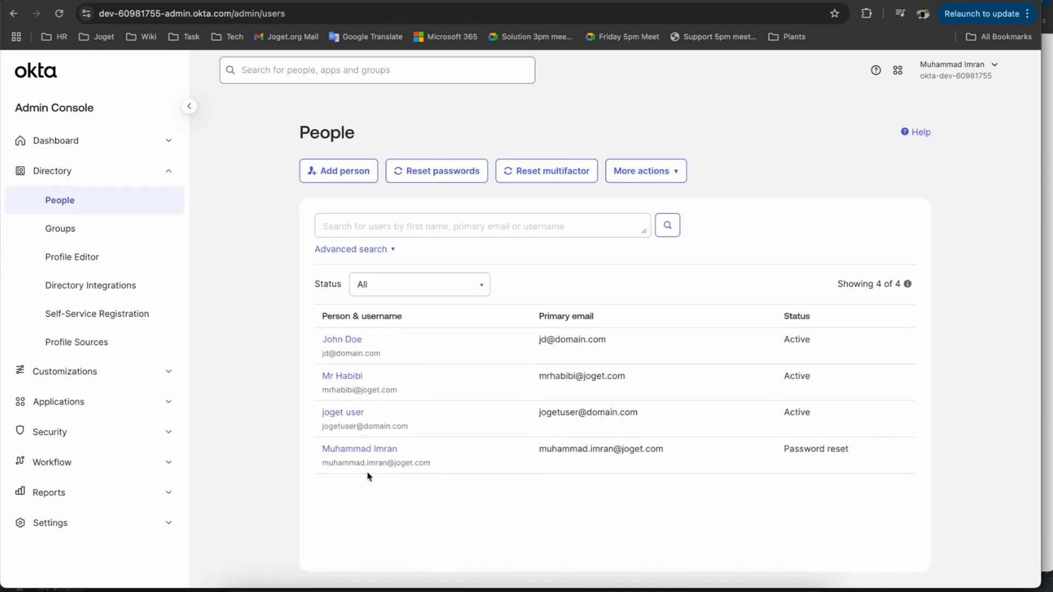
{"action": "left_click", "coordinate": [87, 396]}
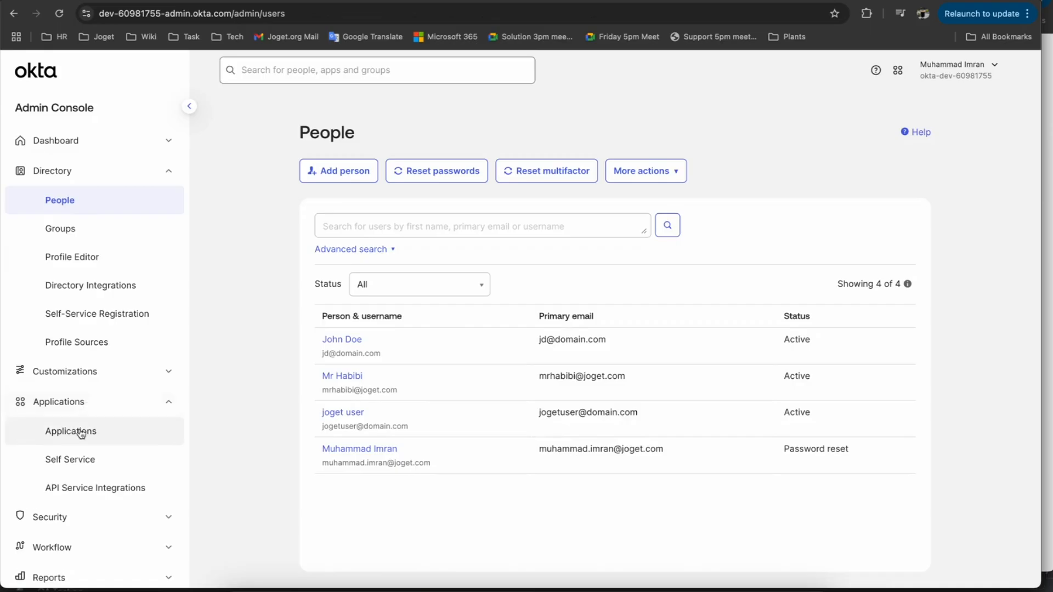
{"action": "left_click", "coordinate": [80, 430]}
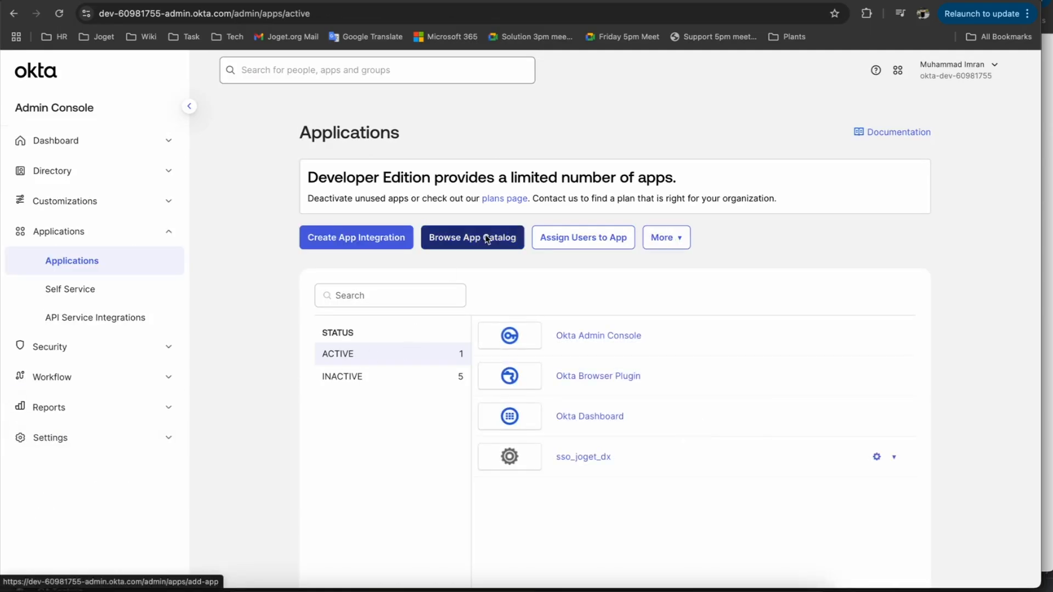
{"action": "left_click", "coordinate": [585, 462]}
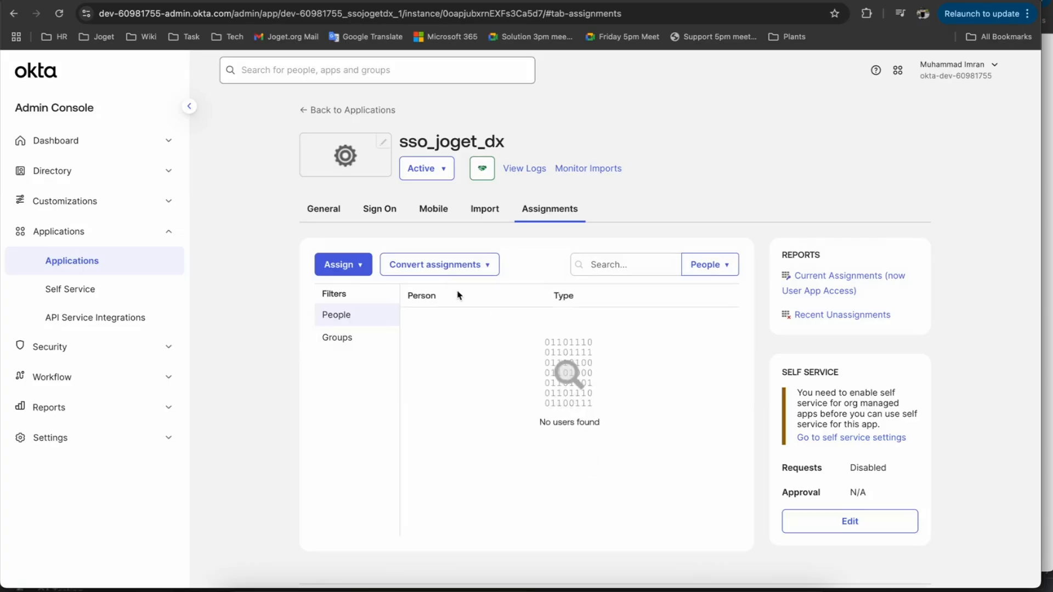
Assign sso_joget_dx to the last person in the people list, keeping the prefilled username.
{"action": "left_click", "coordinate": [366, 270]}
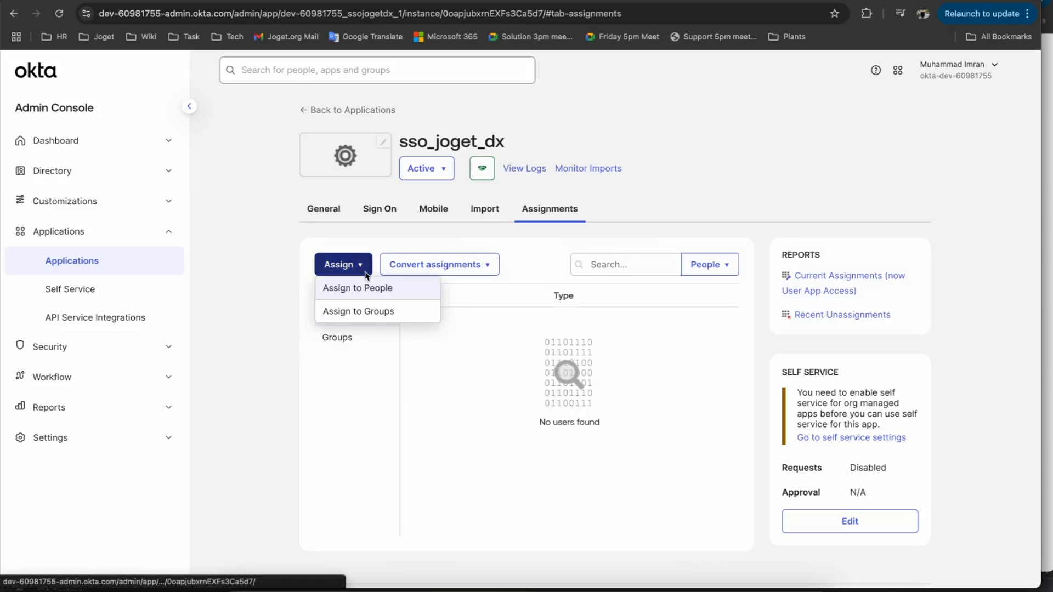
{"action": "left_click", "coordinate": [370, 288]}
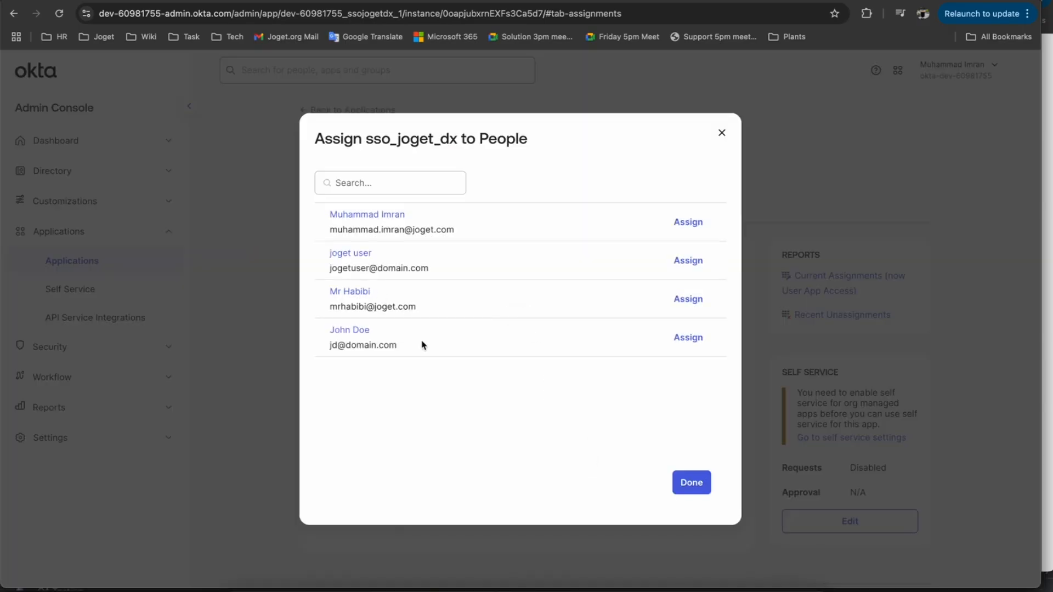
{"action": "left_click", "coordinate": [689, 337]}
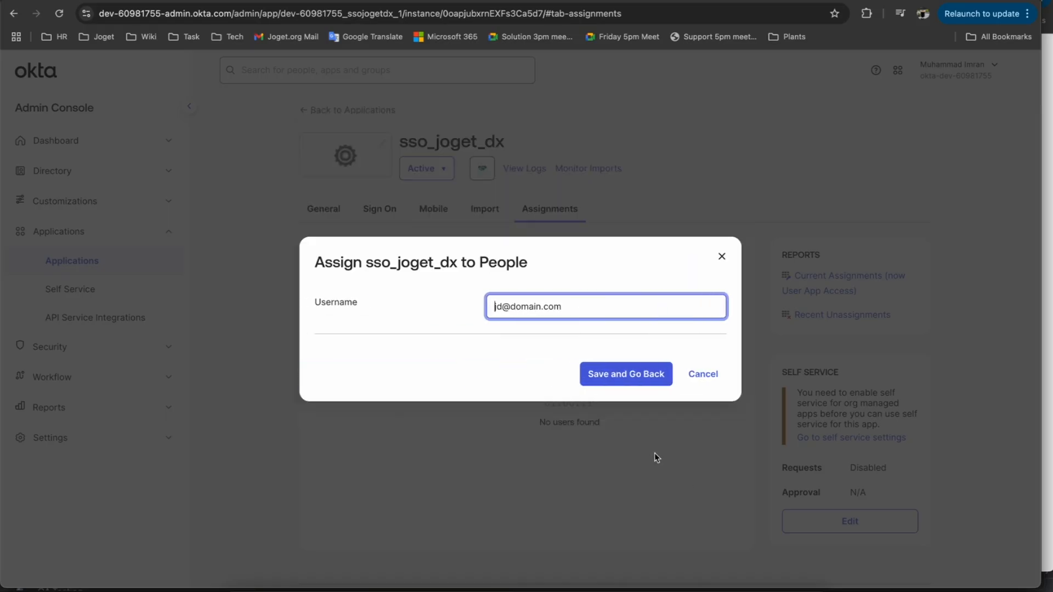
{"action": "left_click", "coordinate": [627, 381]}
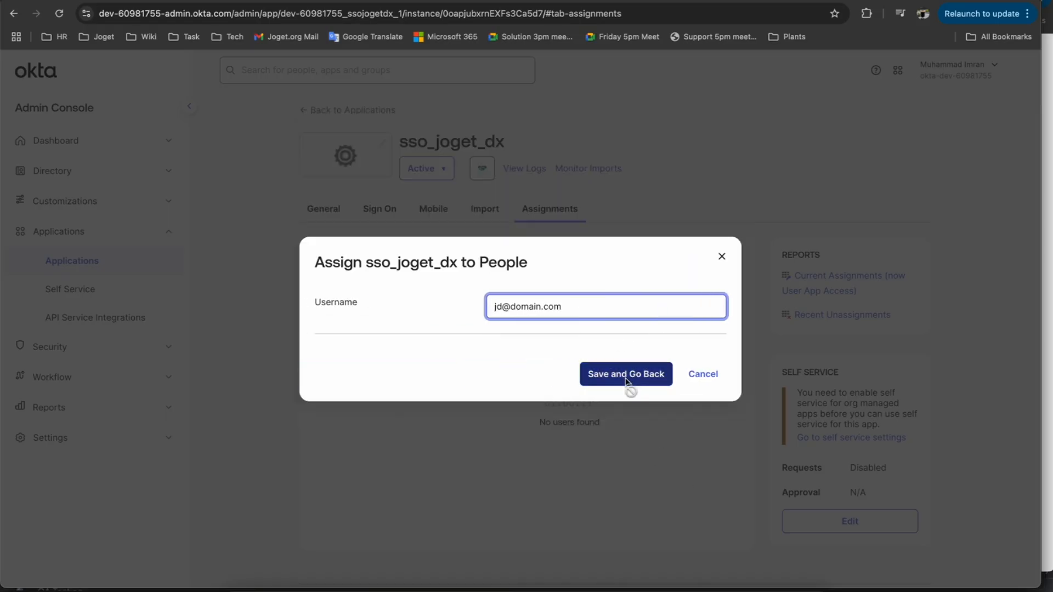
{"action": "left_click", "coordinate": [689, 478]}
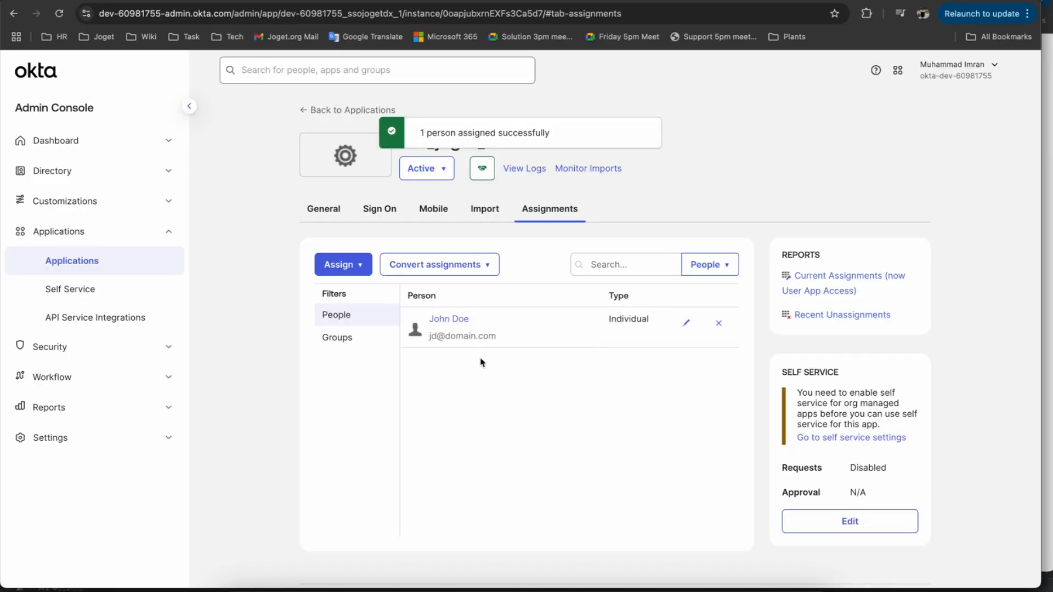
Open the application's sign-on settings, and switch to Joget's plugin configuration to examine the required IDP Certificate and Metadata fields.
{"action": "left_click", "coordinate": [375, 210]}
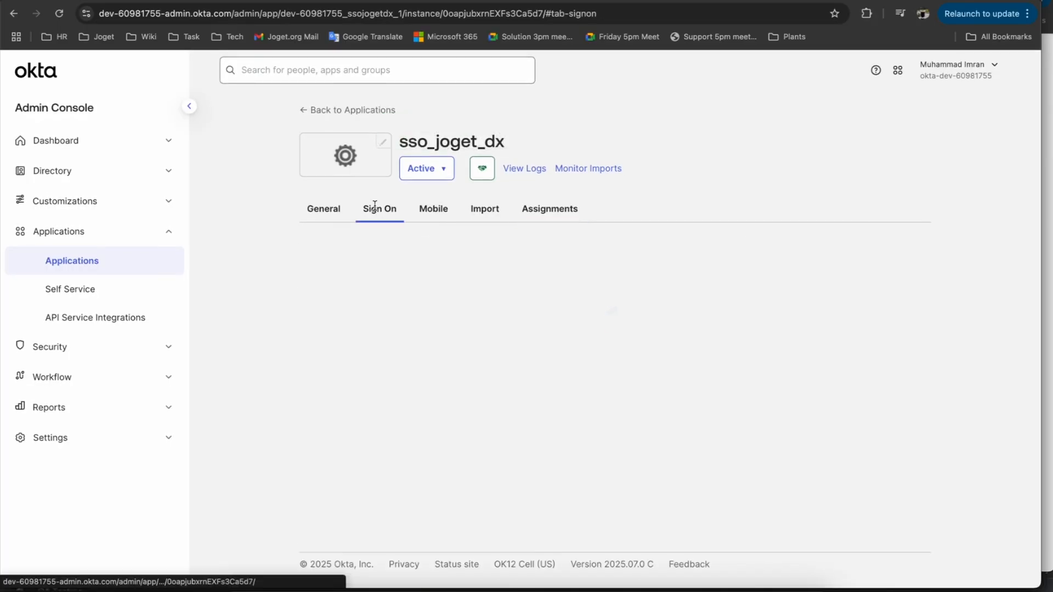
{"action": "scroll", "coordinate": [396, 384], "scroll_direction": "down", "scroll_amount": 3}
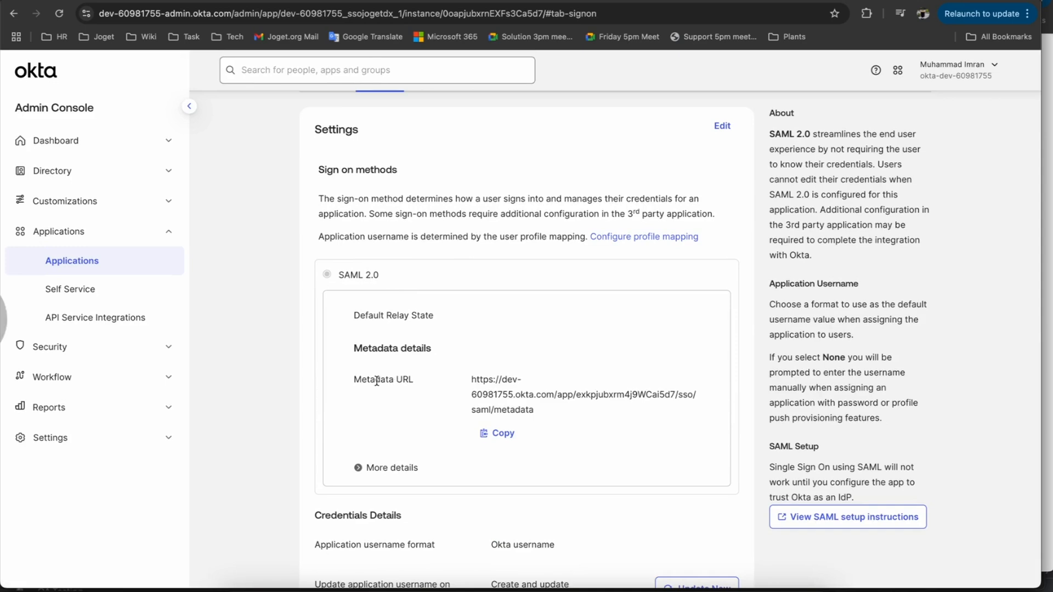
{"action": "left_click", "coordinate": [881, 1]}
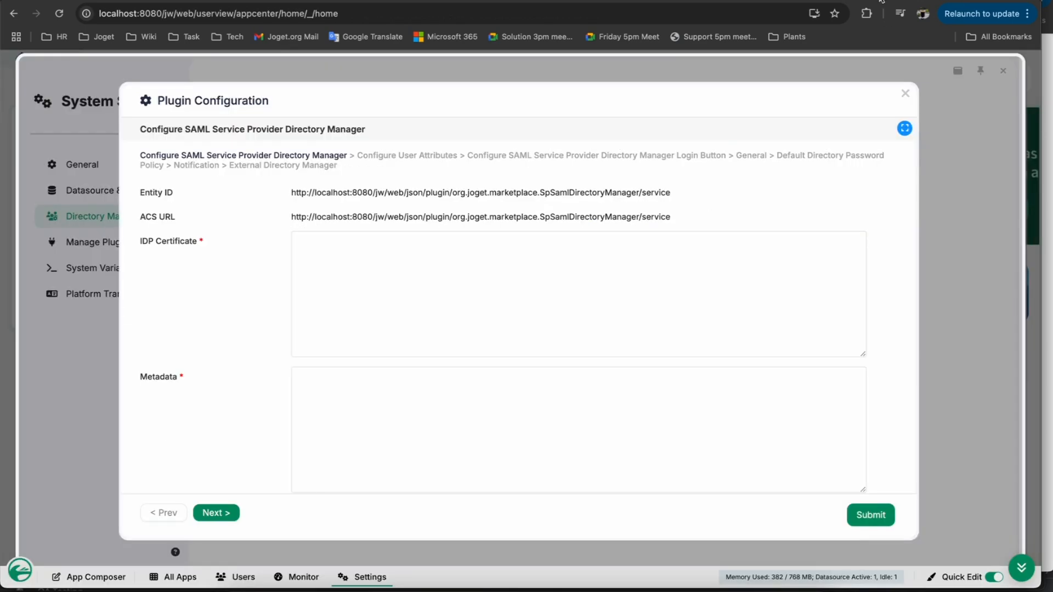
{"action": "left_click_drag", "start_coordinate": [172, 243], "coordinate": [203, 246]}
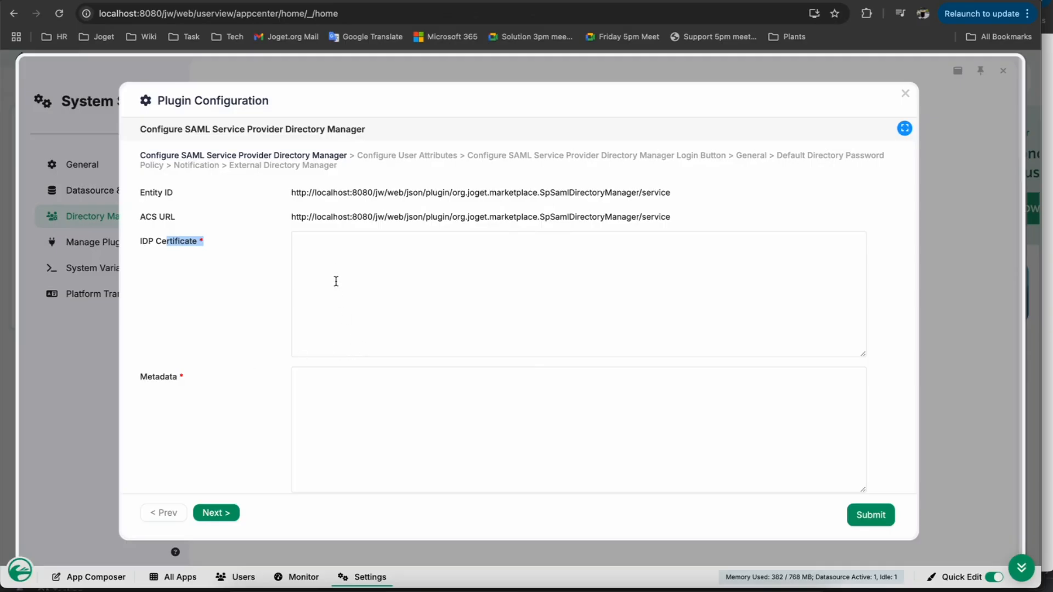
{"action": "left_click", "coordinate": [424, 346]}
{"action": "left_click", "coordinate": [444, 385]}
{"action": "left_click", "coordinate": [402, 278]}
{"action": "left_click", "coordinate": [385, 409]}
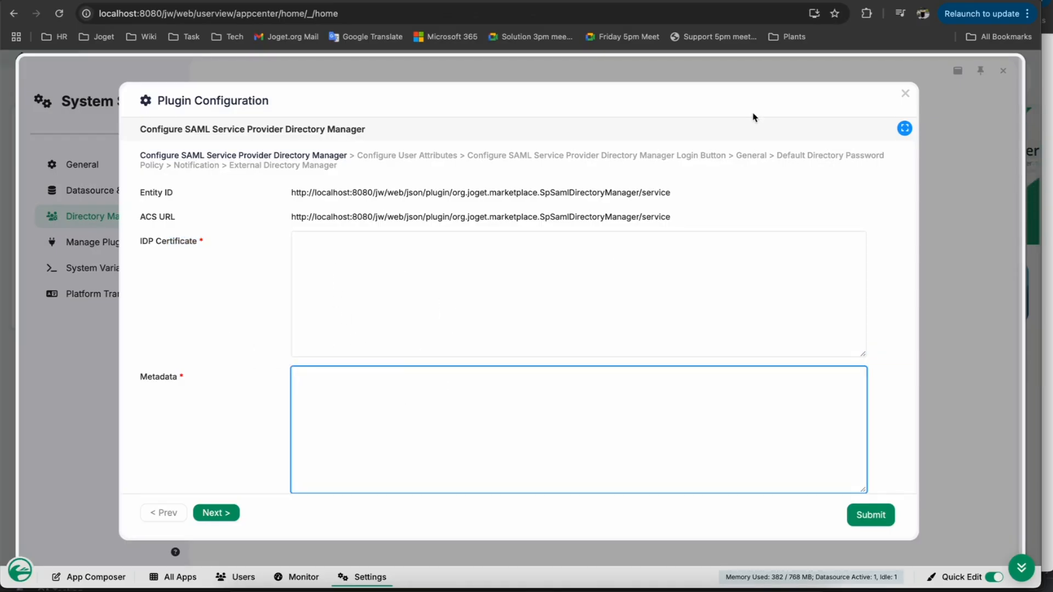
Return to the Okta application's sign-on settings, copy the Metadata URL and open it in a new browser tab.
{"action": "left_click", "coordinate": [891, 1]}
{"action": "left_click", "coordinate": [812, 0]}
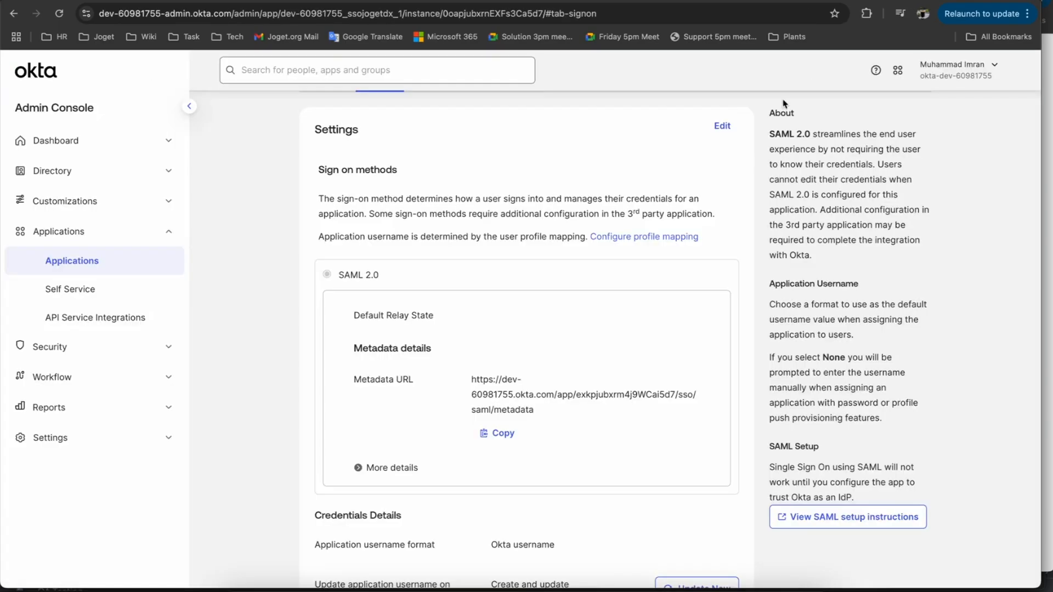
{"action": "scroll", "coordinate": [493, 173], "scroll_direction": "up", "scroll_amount": 1}
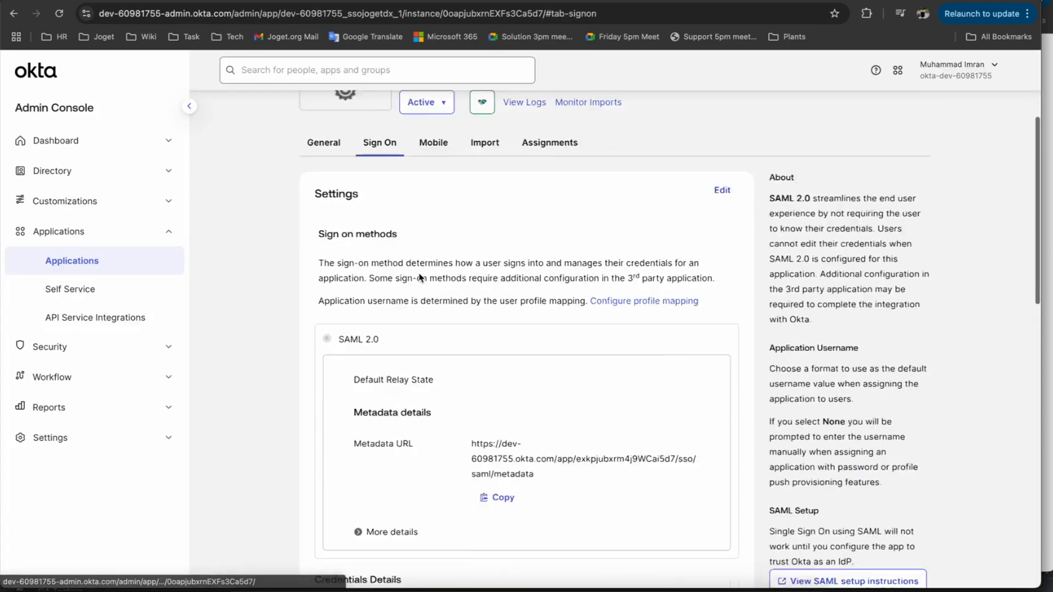
{"action": "scroll", "coordinate": [378, 329], "scroll_direction": "down", "scroll_amount": 2}
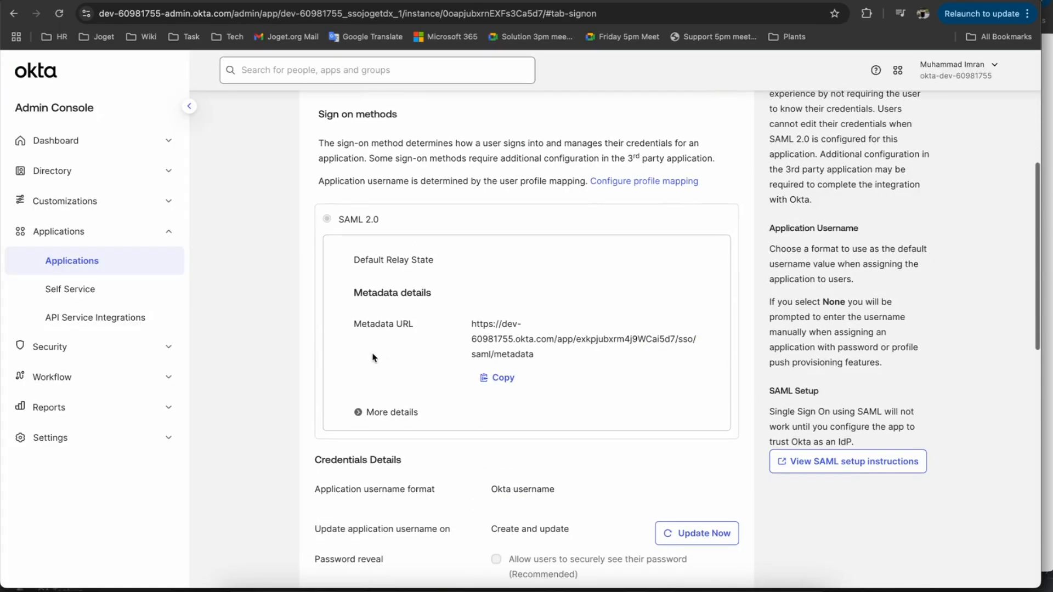
{"action": "left_click", "coordinate": [502, 385]}
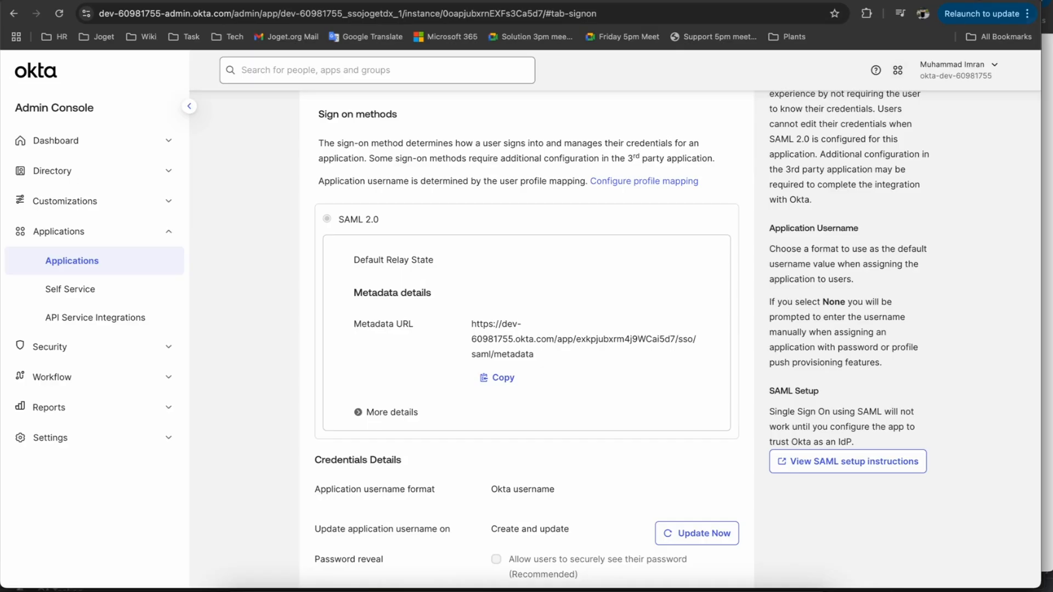
{"action": "key", "text": "ctrl+t"}
{"action": "key", "text": "ctrl+v"}
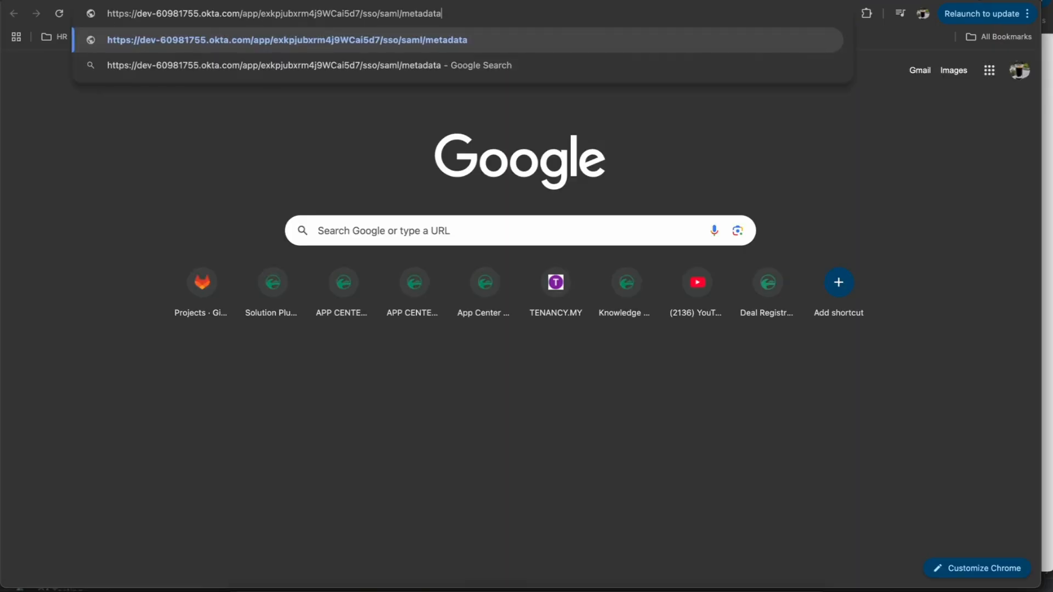
{"action": "key", "text": "Return"}
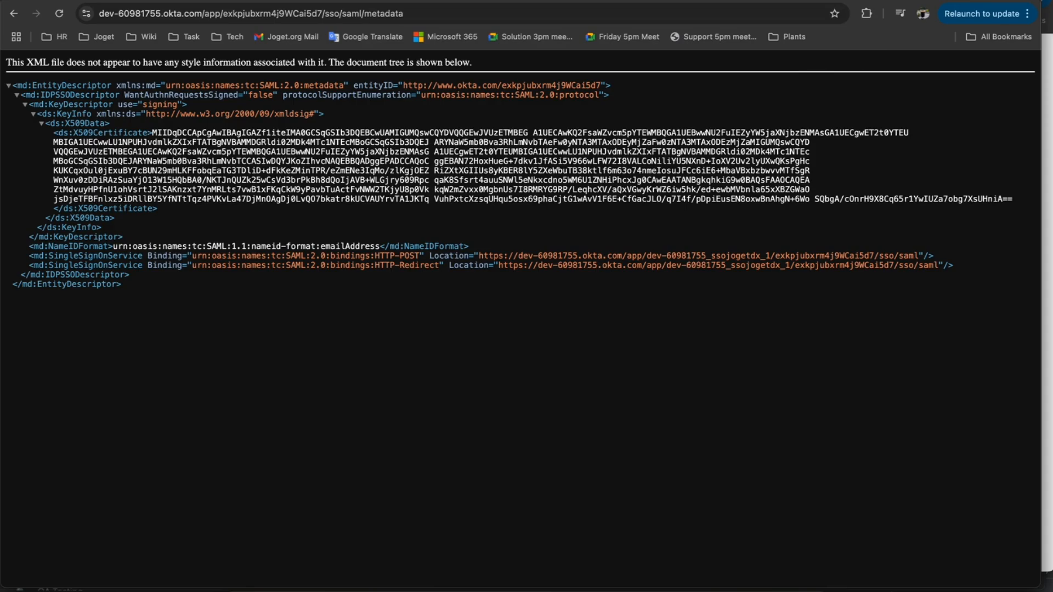
Download the active SHA-2 SAML signing certificate from Okta as okta-joget-sso into JogetInc's Okta IDP Cert folder.
{"action": "key", "text": "ctrl+shift+Tab"}
{"action": "scroll", "coordinate": [598, 248], "scroll_direction": "down", "scroll_amount": 7}
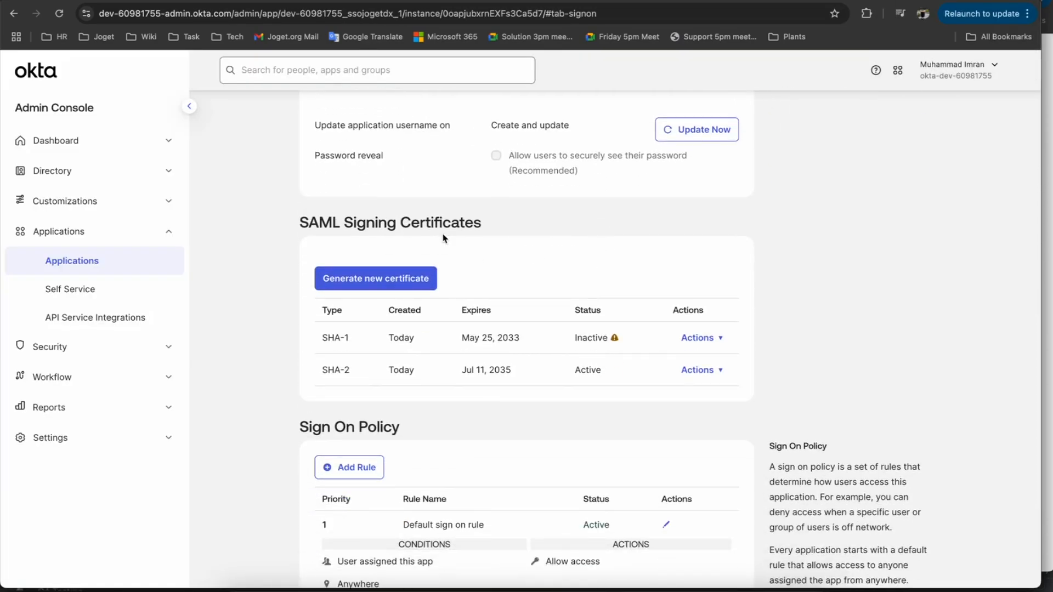
{"action": "scroll", "coordinate": [472, 228], "scroll_direction": "down", "scroll_amount": 1}
{"action": "left_click_drag", "start_coordinate": [329, 345], "coordinate": [366, 346]}
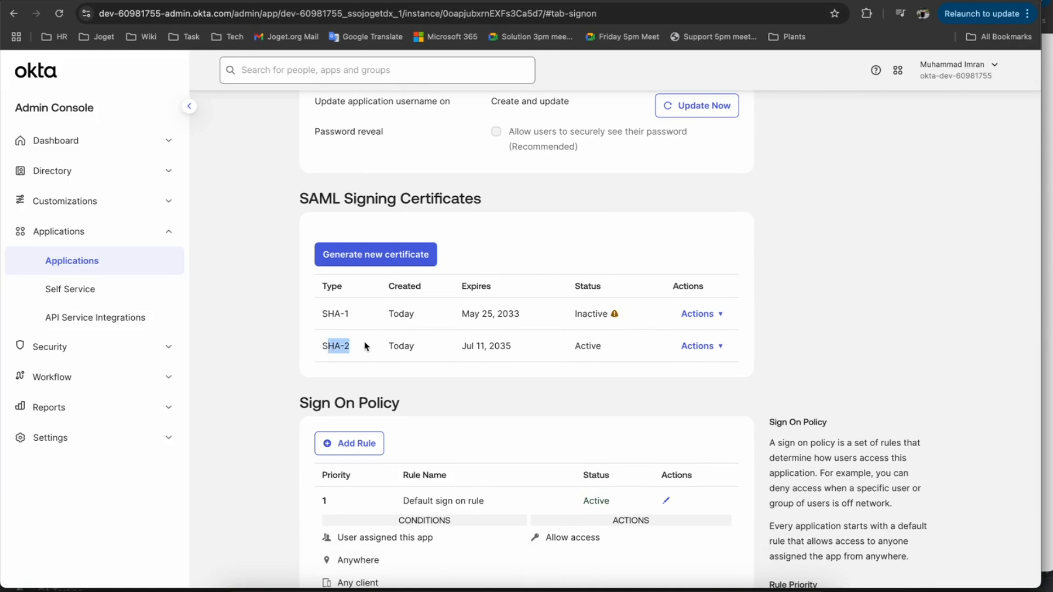
{"action": "left_click", "coordinate": [701, 345]}
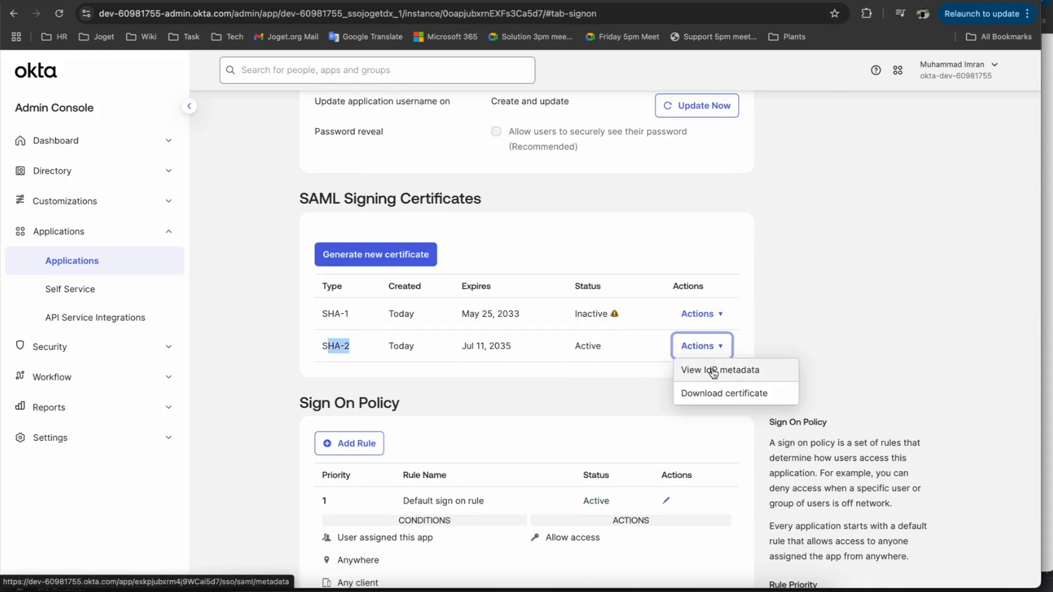
{"action": "left_click", "coordinate": [706, 400]}
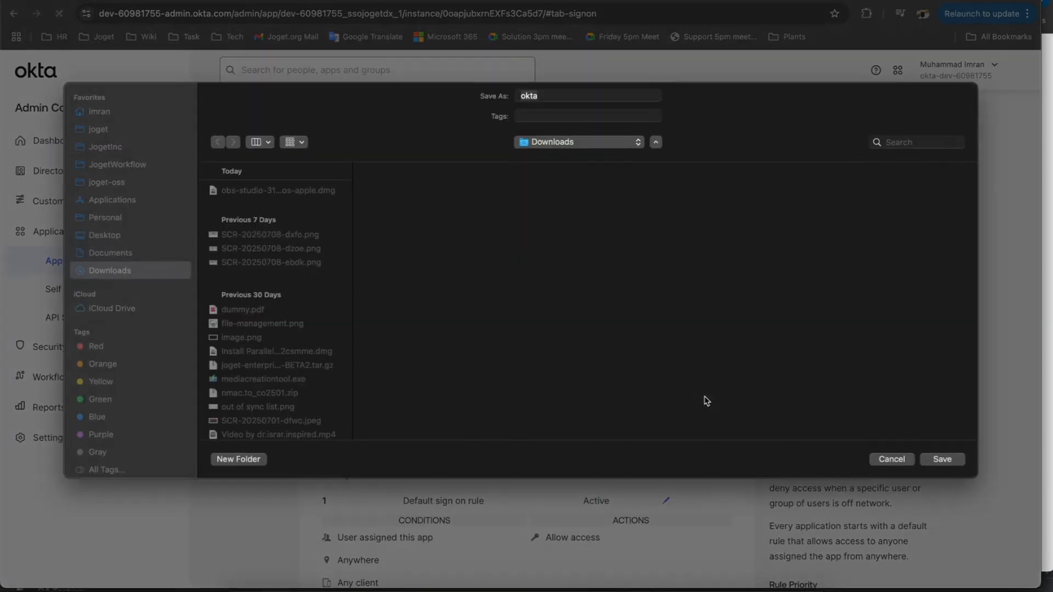
{"action": "left_click", "coordinate": [120, 152]}
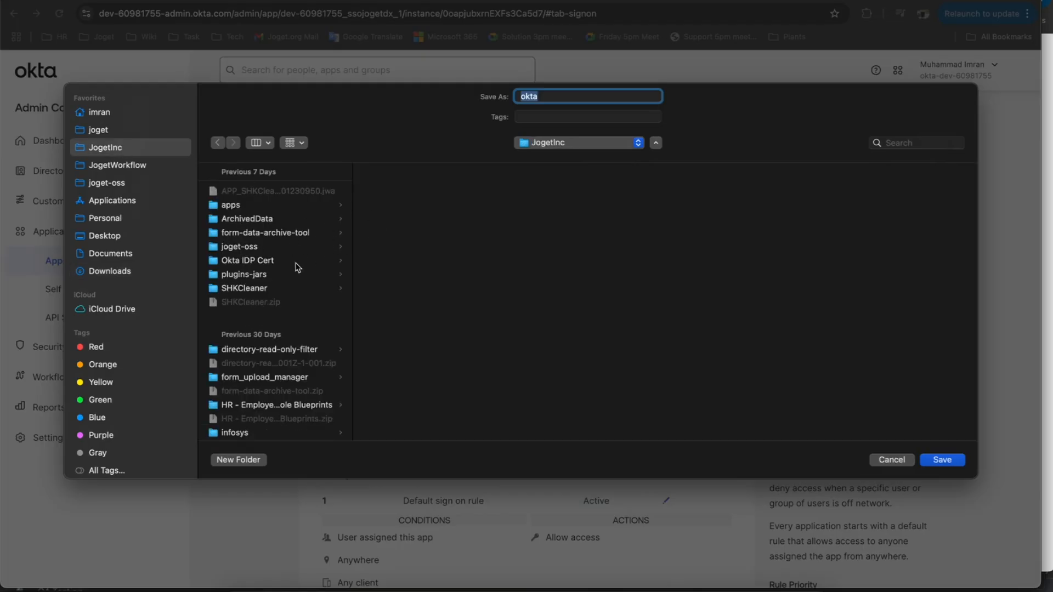
{"action": "left_click", "coordinate": [277, 261]}
{"action": "left_click", "coordinate": [557, 96]}
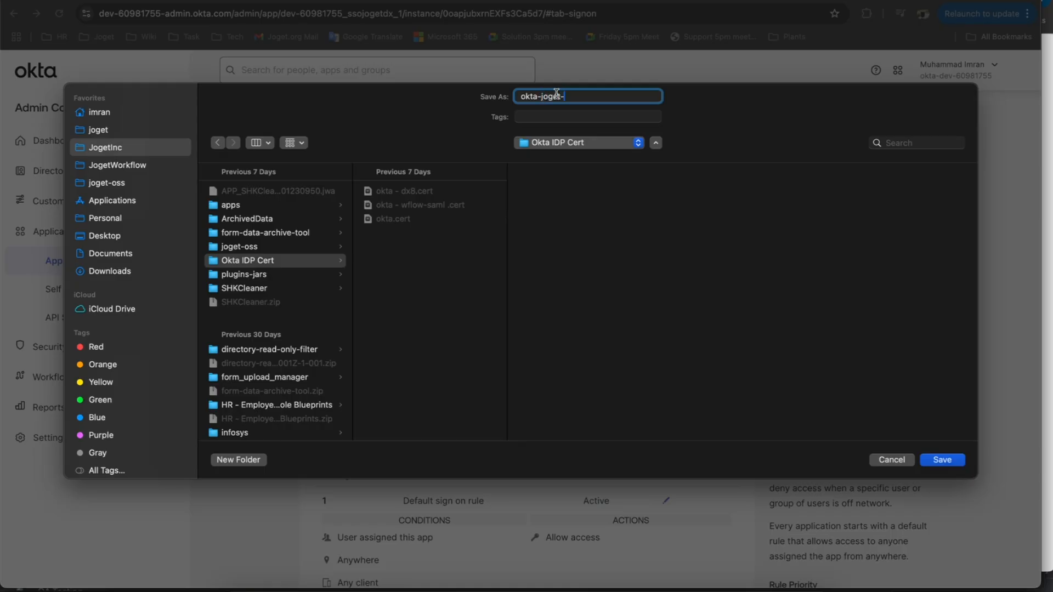
{"action": "left_click", "coordinate": [943, 460]}
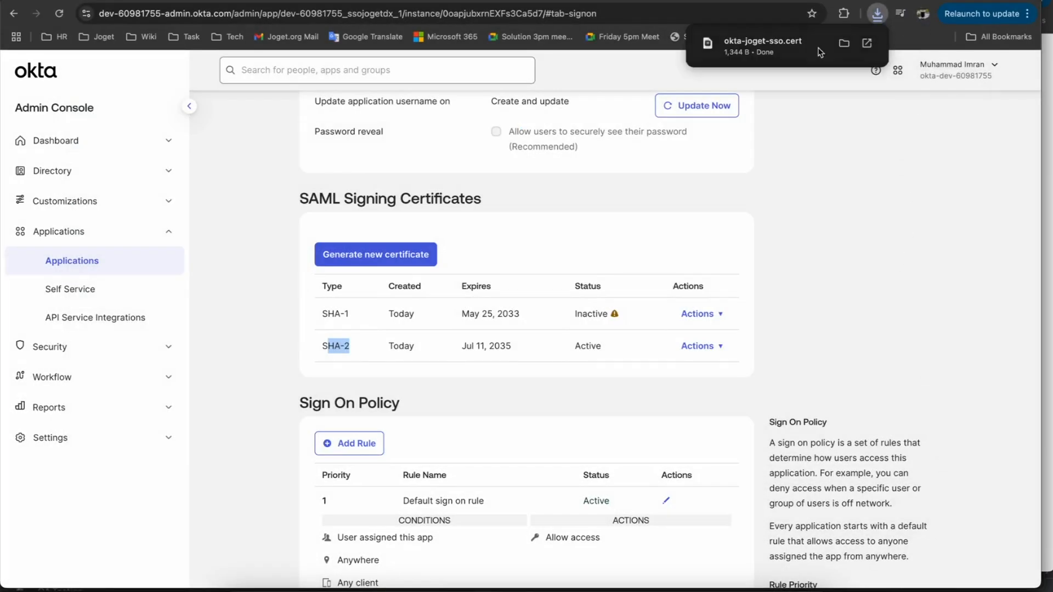
Show the downloaded okta-joget-sso.cert in its folder and open it with Visual Studio Code.
{"action": "left_click", "coordinate": [844, 44]}
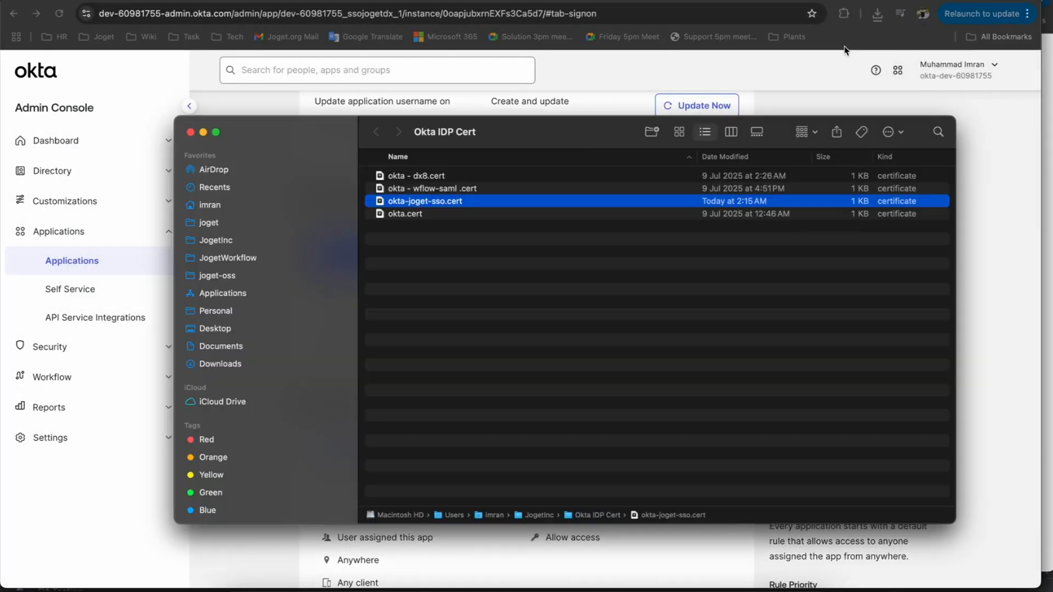
{"action": "right_click", "coordinate": [448, 206]}
{"action": "mouse_move", "coordinate": [520, 225]}
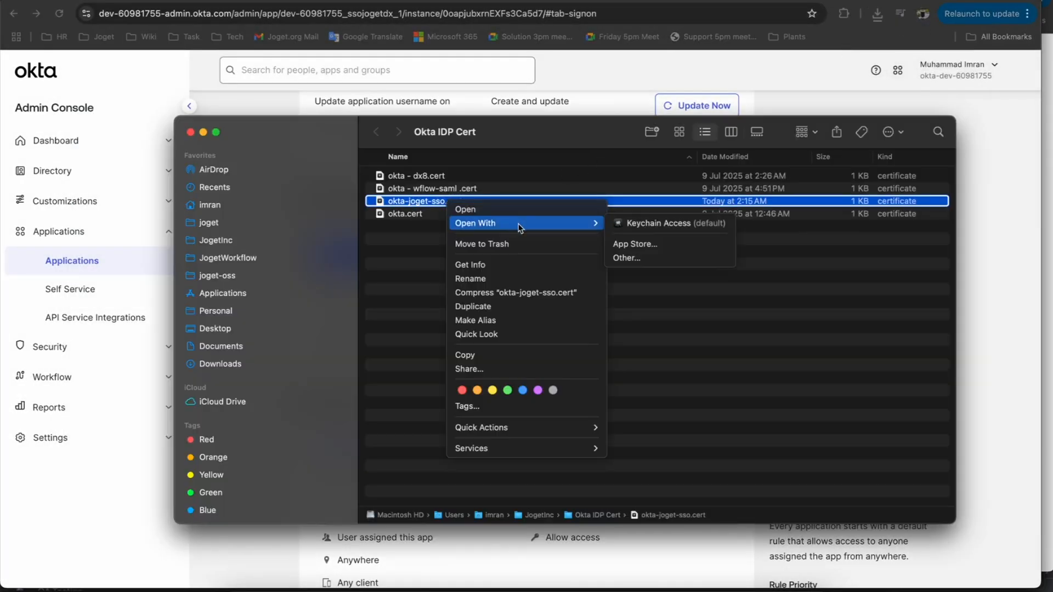
{"action": "left_click", "coordinate": [625, 258]}
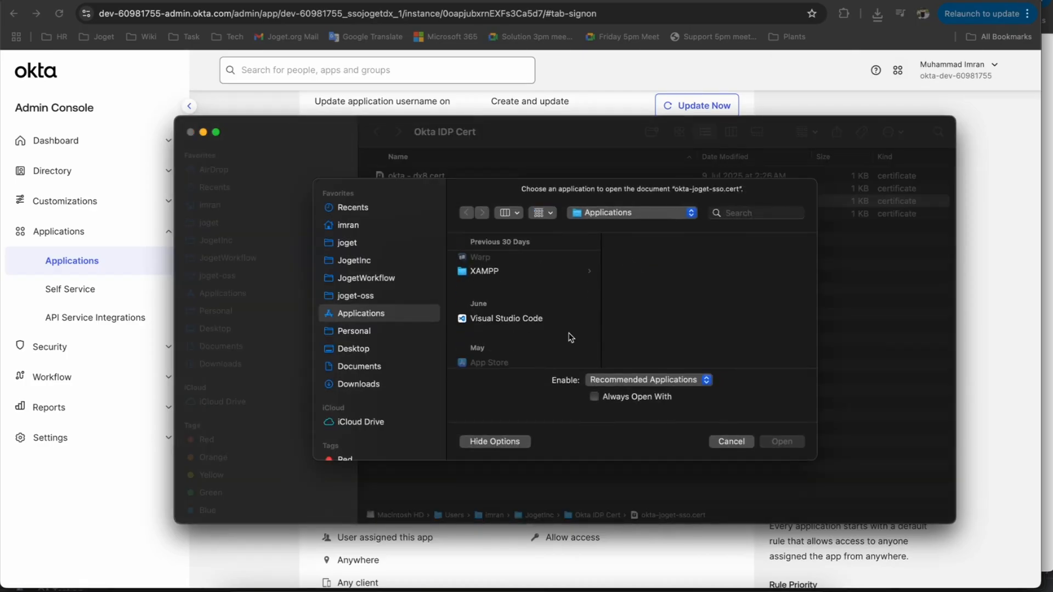
{"action": "left_click", "coordinate": [523, 321]}
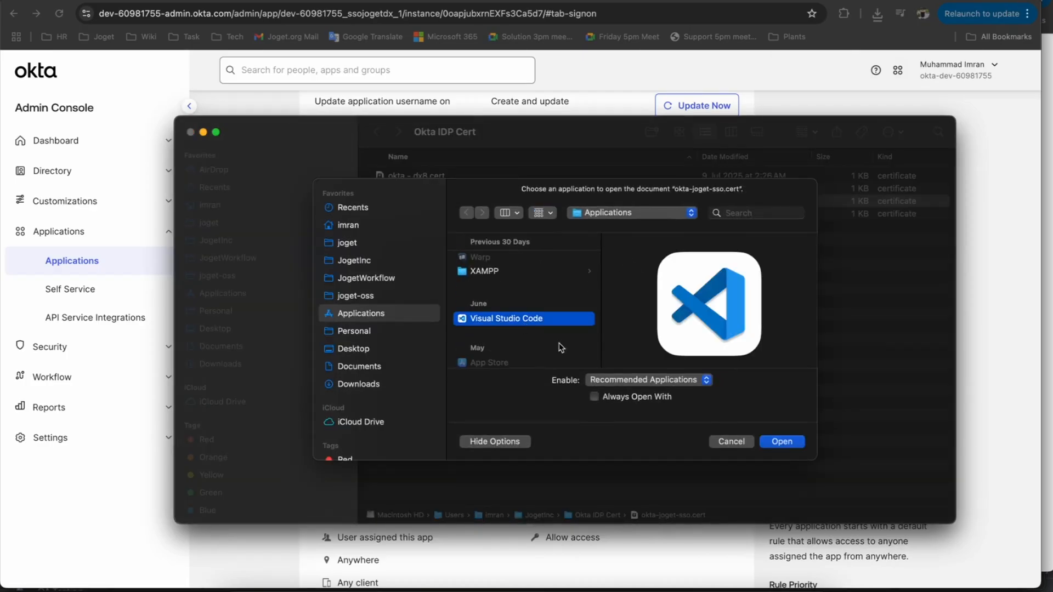
{"action": "left_click", "coordinate": [781, 442]}
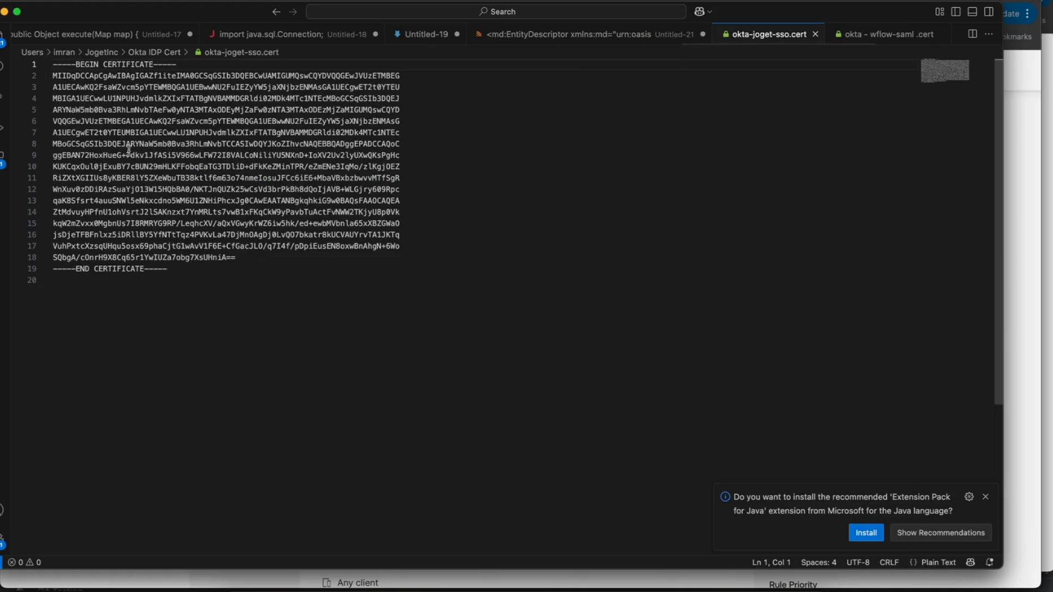
{"action": "left_click", "coordinate": [230, 154]}
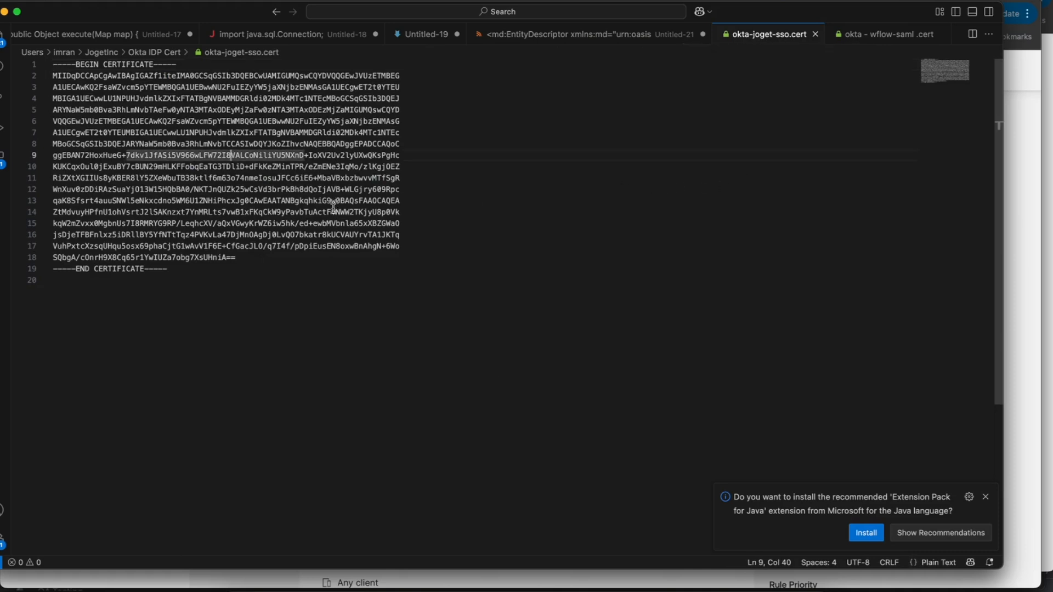
Switch back to Chrome, review the metadata XML and Okta sign-on settings, and return to Joget's plugin configuration.
{"action": "left_click", "coordinate": [543, 586]}
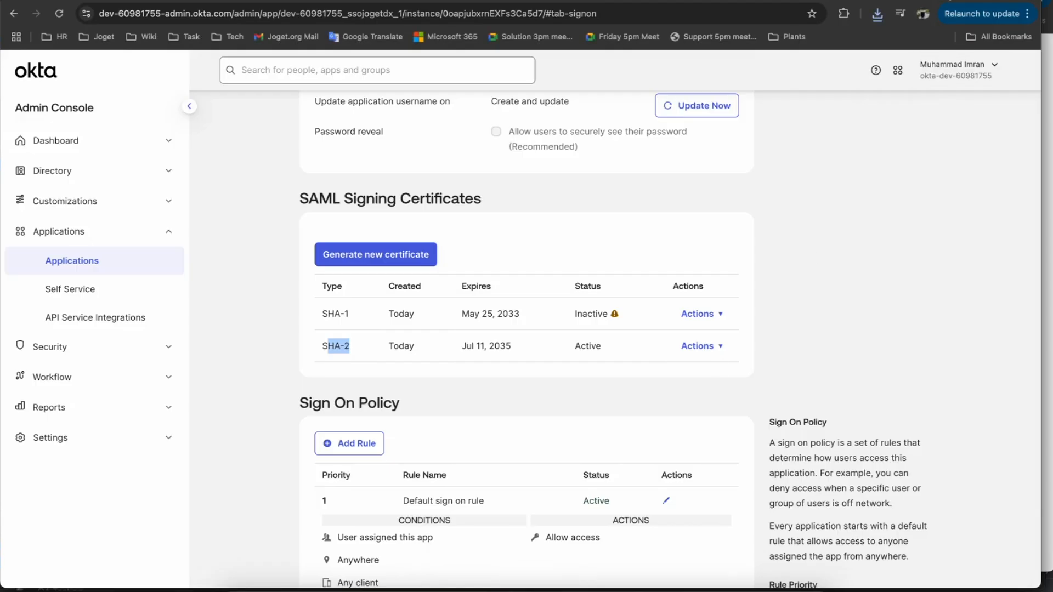
{"action": "key", "text": "ctrl+Tab"}
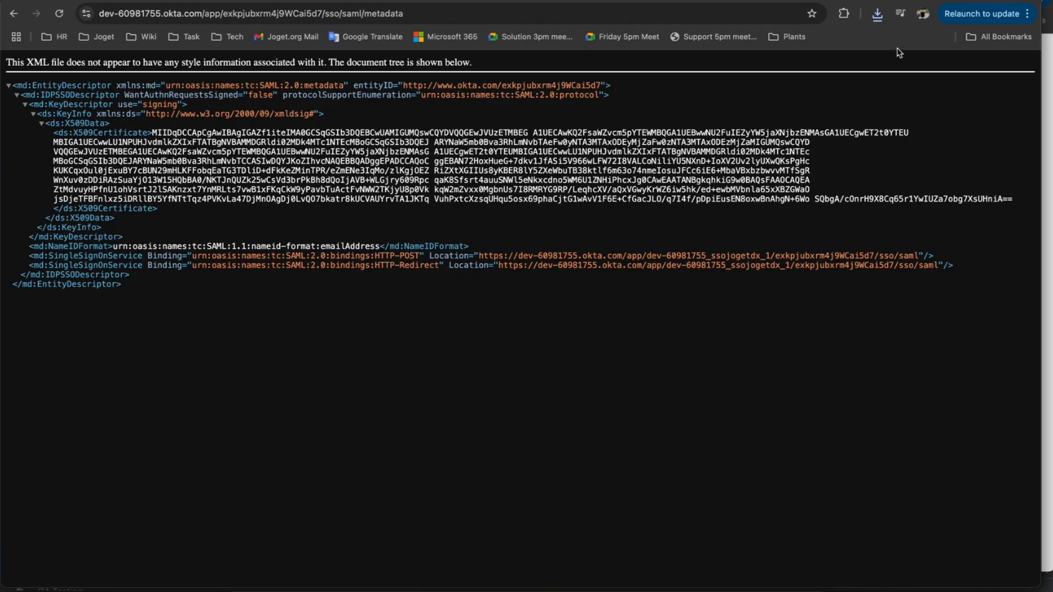
{"action": "key", "text": "ctrl+shift+Tab"}
{"action": "scroll", "coordinate": [589, 340], "scroll_direction": "up", "scroll_amount": 4}
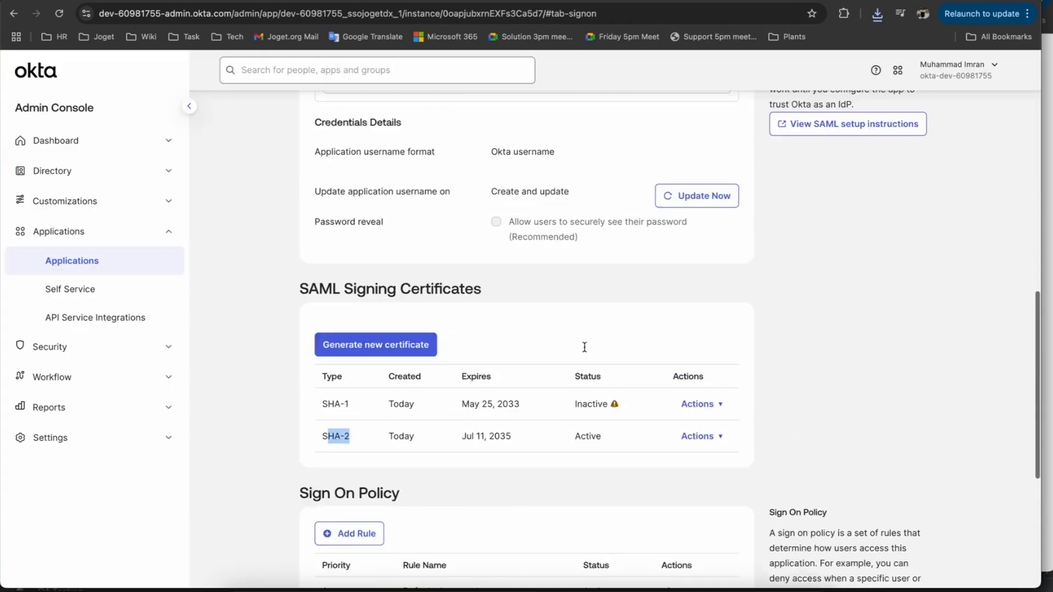
{"action": "scroll", "coordinate": [584, 347], "scroll_direction": "up", "scroll_amount": 3}
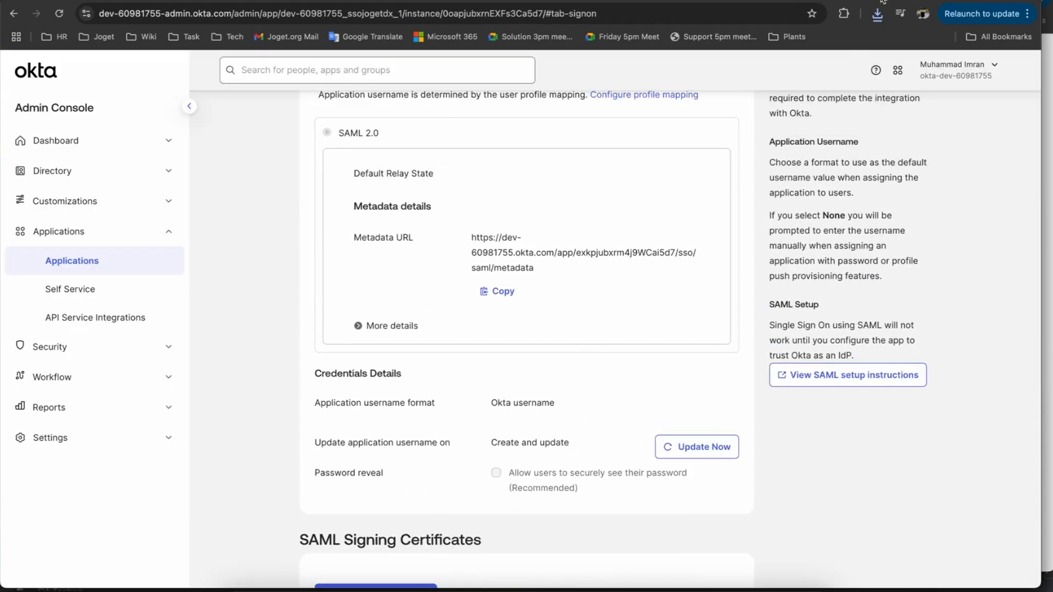
{"action": "left_click", "coordinate": [899, 1]}
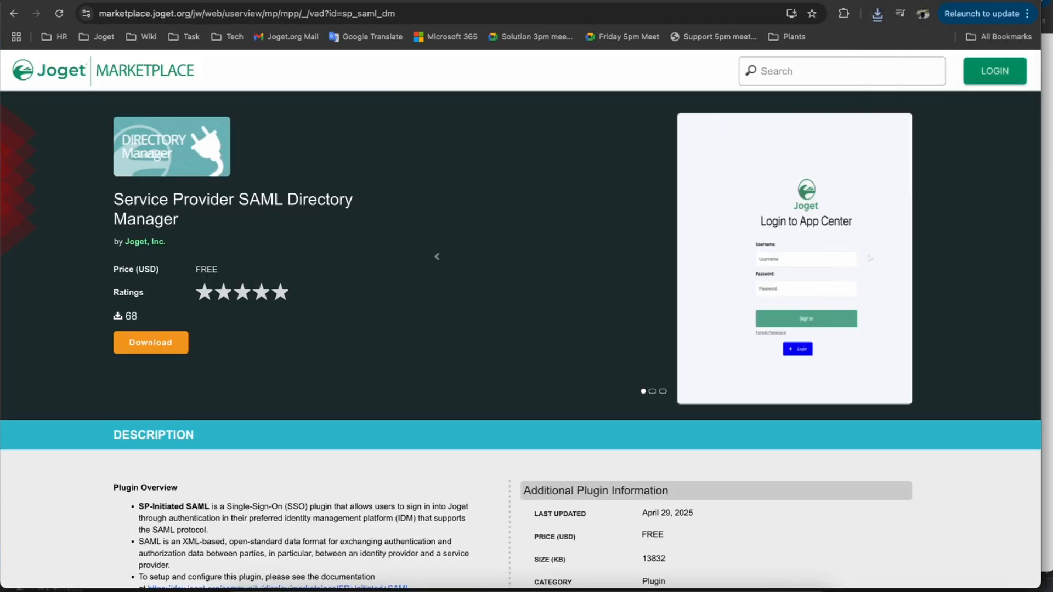
{"action": "key", "text": "ctrl+Tab"}
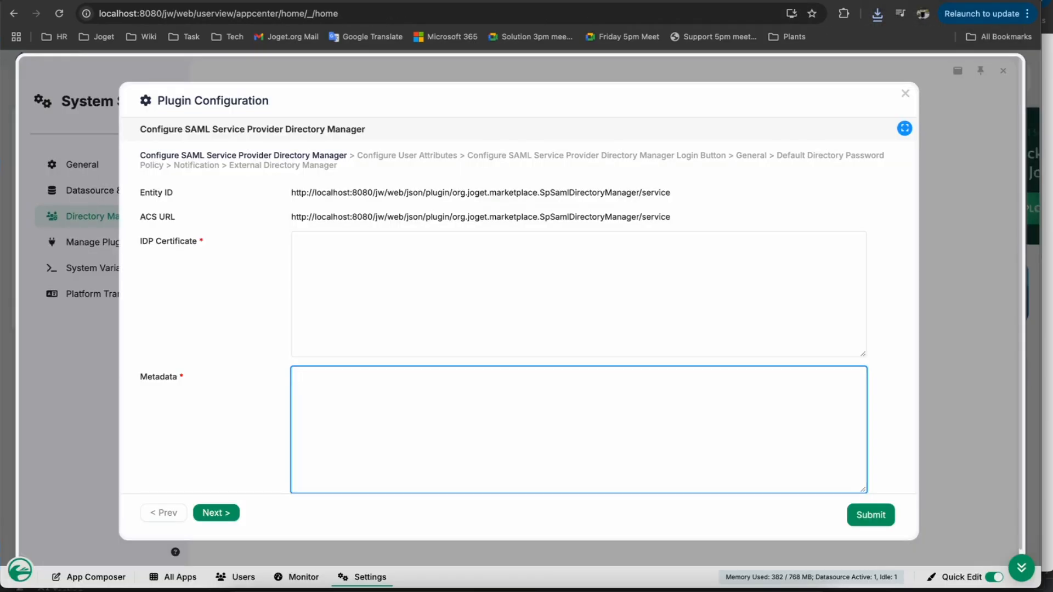
Copy the entire okta-joget-sso.cert text from Visual Studio Code into the IDP Certificate field in Joget.
{"action": "left_click", "coordinate": [354, 290]}
{"action": "left_click", "coordinate": [646, 581]}
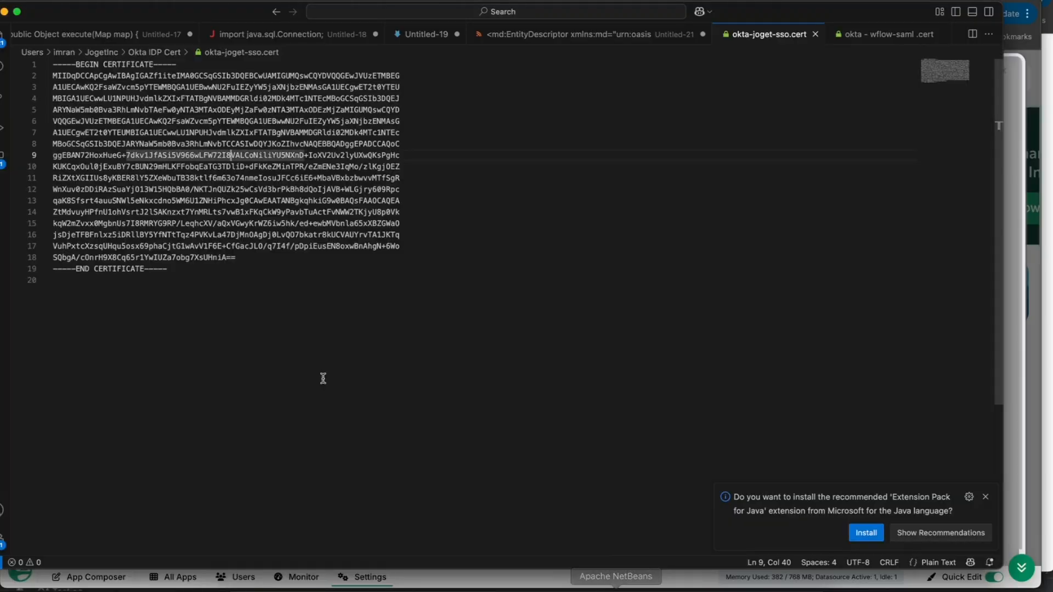
{"action": "left_click", "coordinate": [218, 270]}
{"action": "key", "text": "super+shift+Up"}
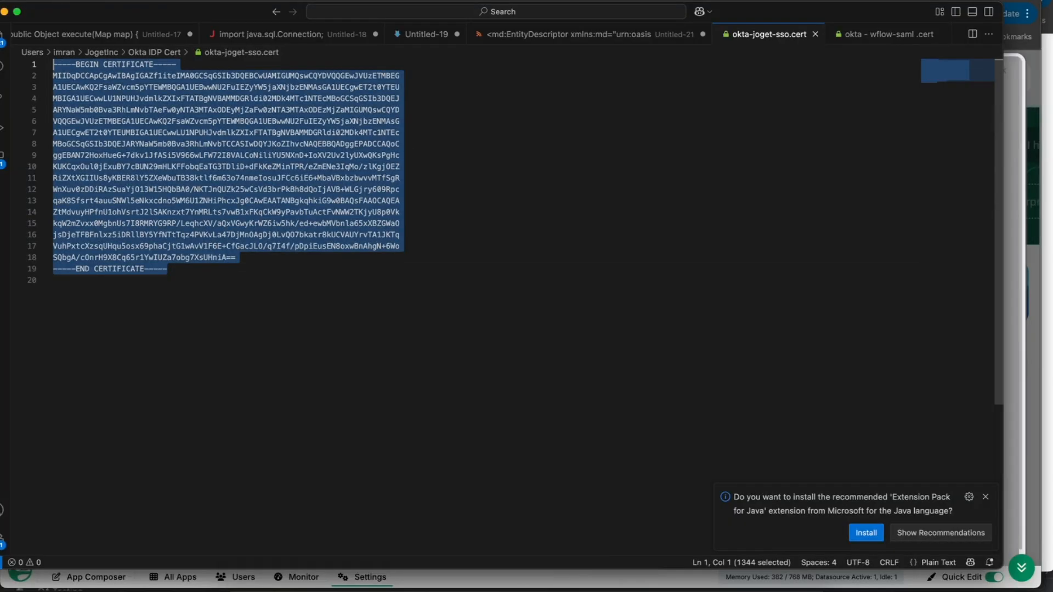
{"action": "key", "text": "super+c"}
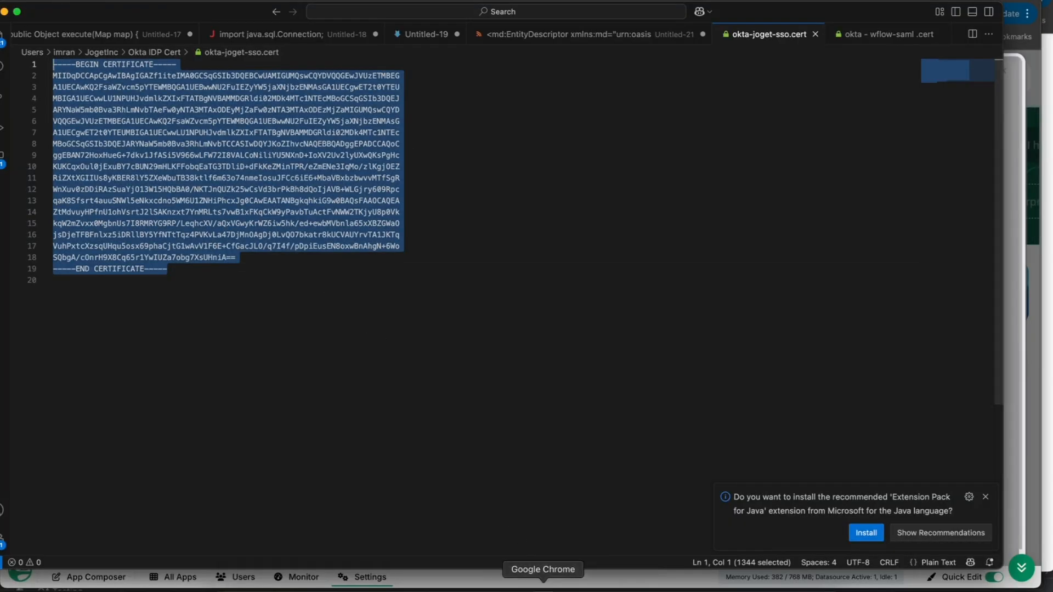
{"action": "left_click", "coordinate": [544, 583]}
{"action": "key", "text": "super+v"}
Copy the full EntityDescriptor XML from the Okta metadata page into the plugin's Metadata field.
{"action": "left_click", "coordinate": [364, 400]}
{"action": "key", "text": "ctrl+Tab"}
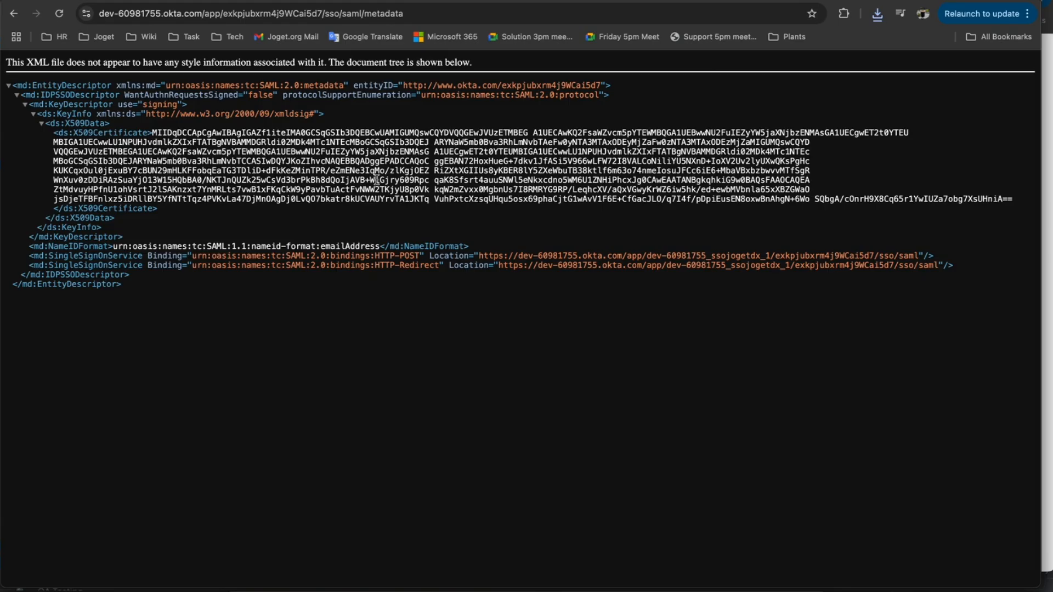
{"action": "left_click_drag", "start_coordinate": [11, 85], "coordinate": [141, 290]}
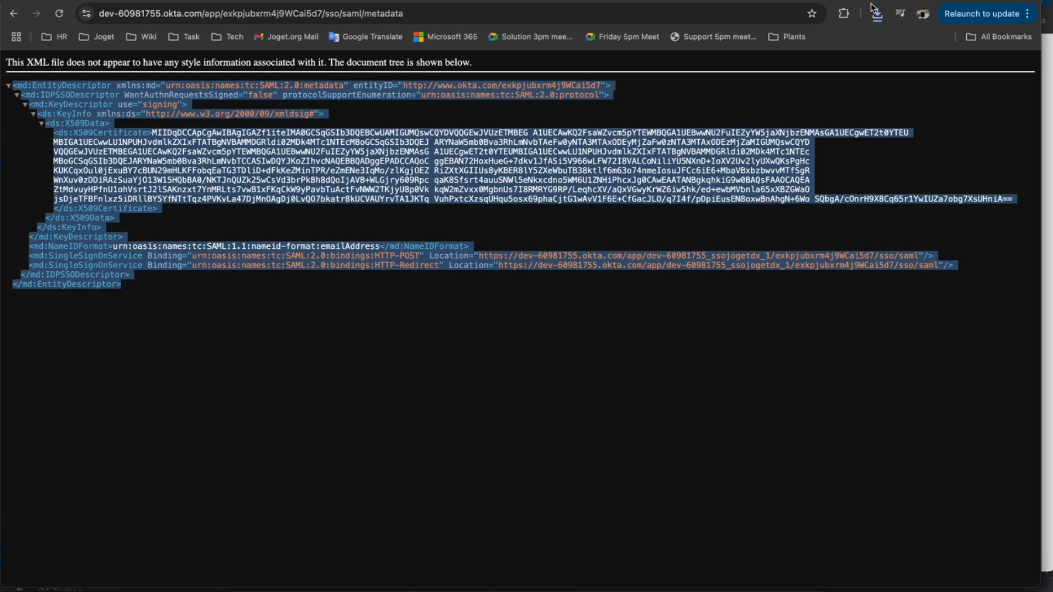
{"action": "key", "text": "ctrl+Tab"}
{"action": "key", "text": "ctrl+Tab"}
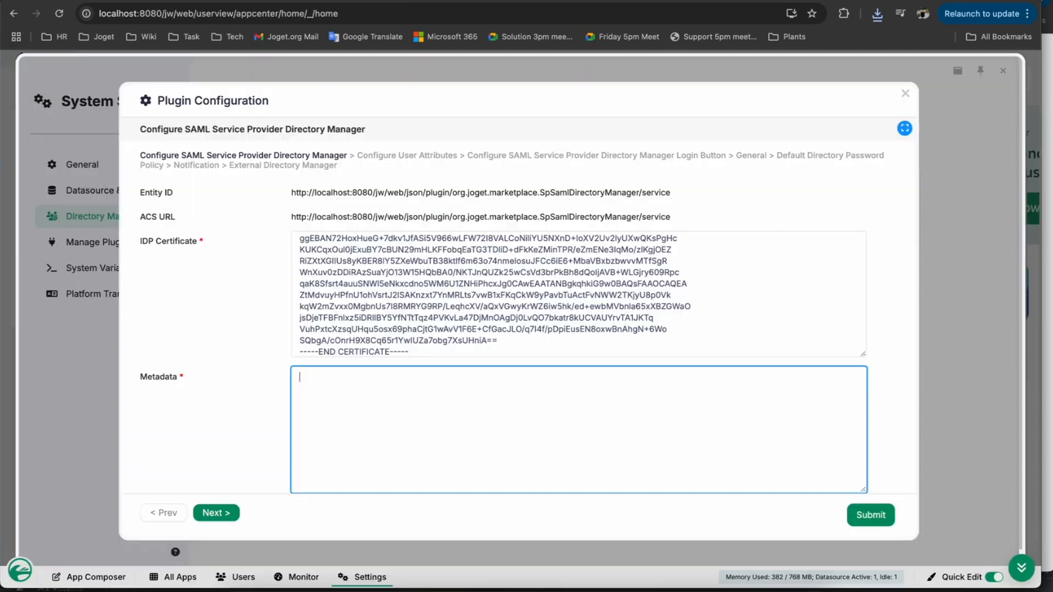
{"action": "key", "text": "ctrl+v"}
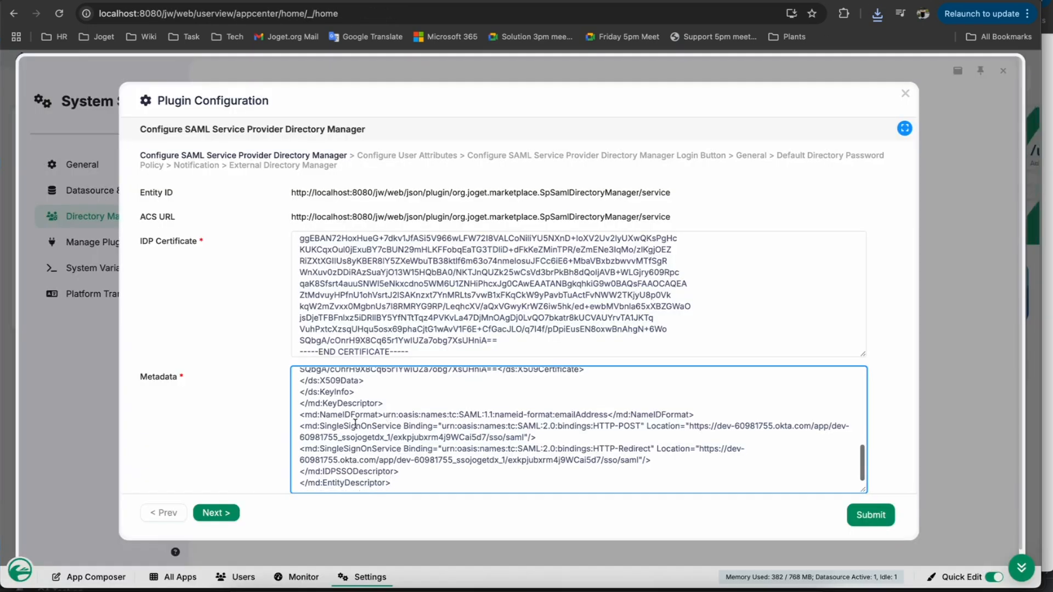
Enable user provisioning for the directory manager and go to the plugin's login button configuration page.
{"action": "scroll", "coordinate": [258, 414], "scroll_direction": "down", "scroll_amount": 3}
{"action": "left_click", "coordinate": [297, 356]}
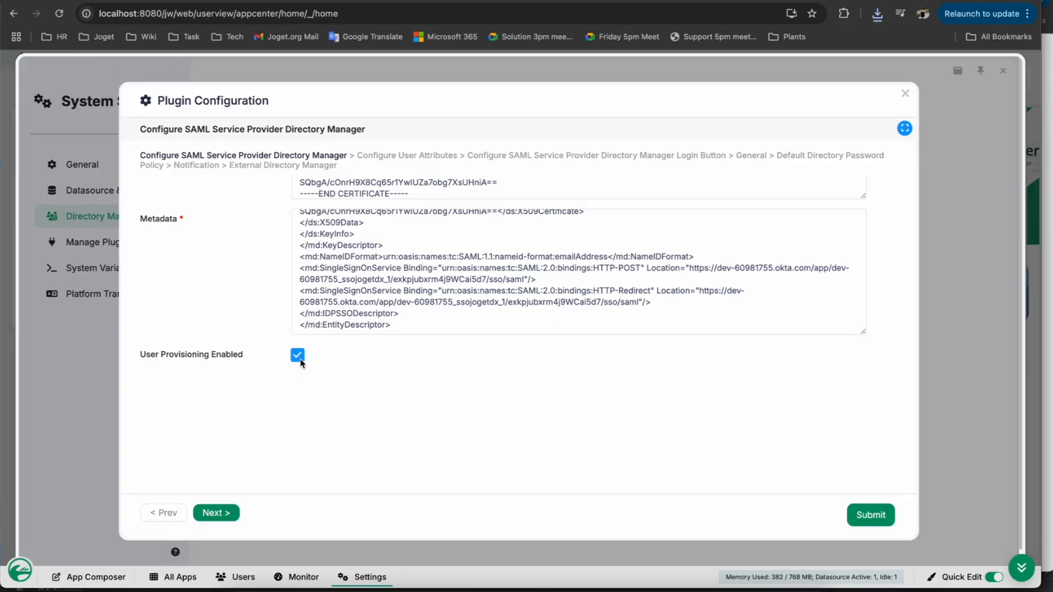
{"action": "left_click", "coordinate": [229, 514]}
{"action": "left_click", "coordinate": [229, 514]}
{"action": "left_click", "coordinate": [229, 513]}
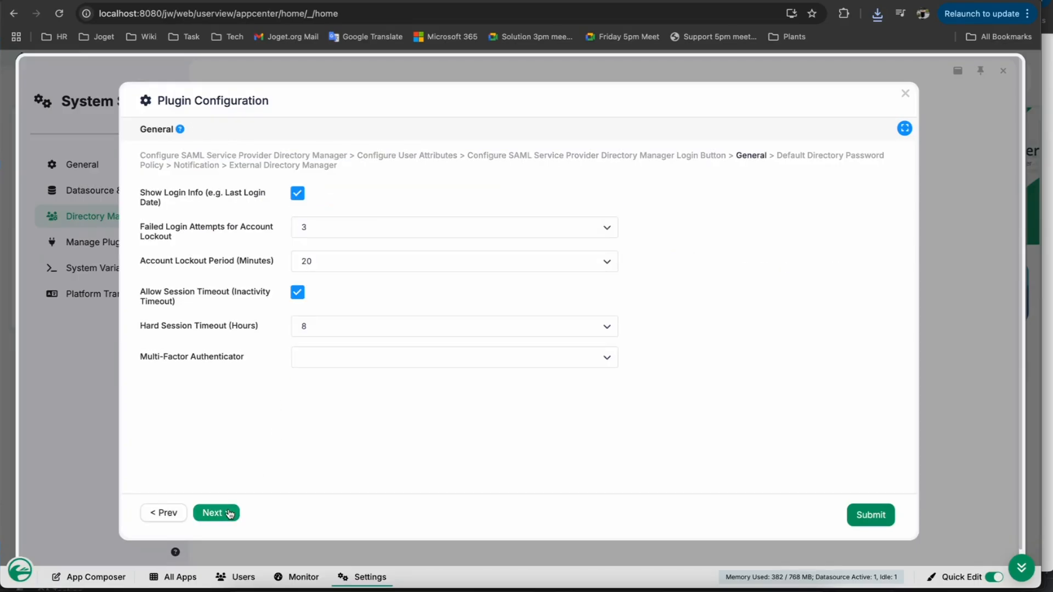
{"action": "left_click", "coordinate": [169, 516]}
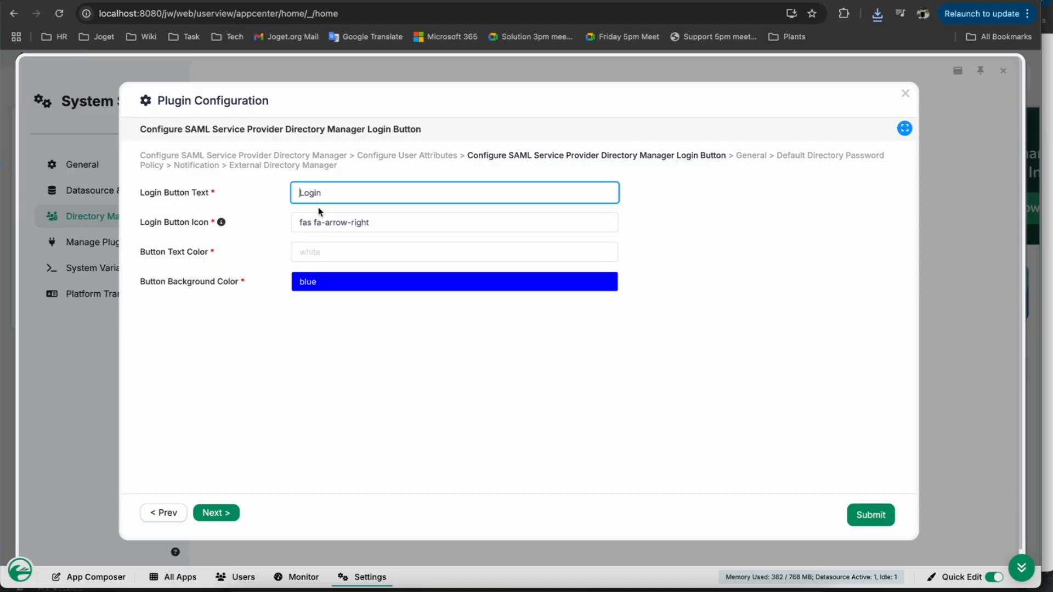
Set the login button text to "Login Okta" and advance to the plugin's Notification page.
{"action": "left_click", "coordinate": [335, 196]}
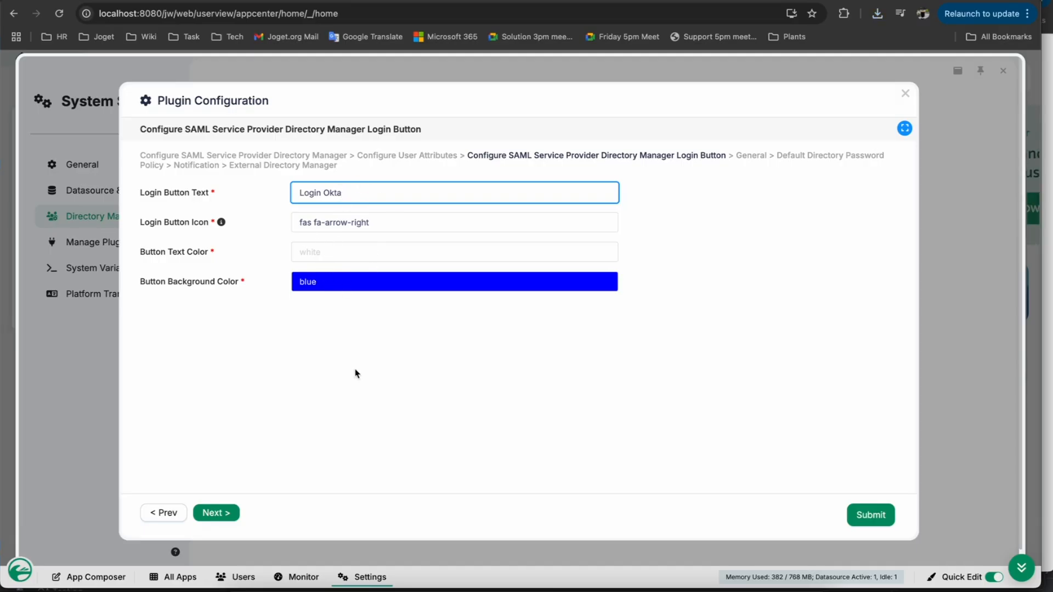
{"action": "left_click", "coordinate": [226, 513]}
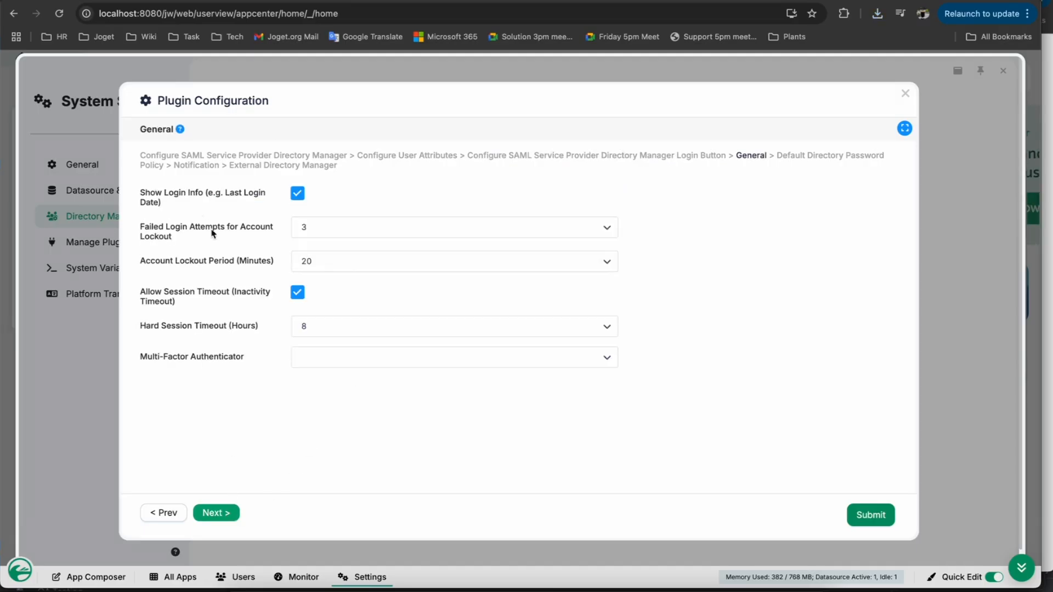
{"action": "left_click", "coordinate": [235, 513]}
{"action": "left_click", "coordinate": [230, 512]}
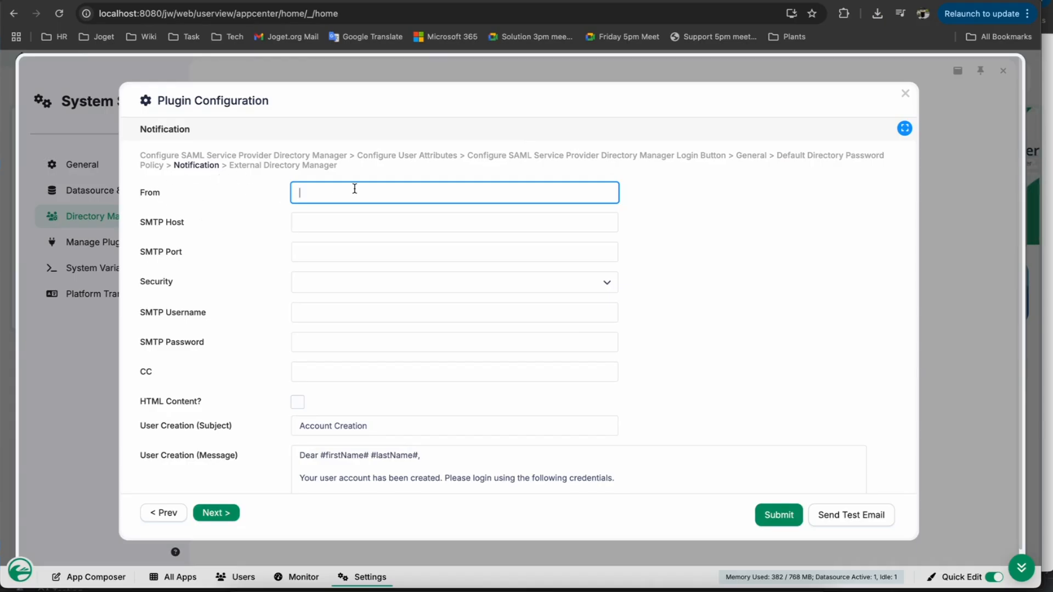
Enter the sender email, SMTP host mail.smtp.com and SMTP port 22 for notifications, and submit the plugin configuration.
{"action": "type", "text": "demo@"}
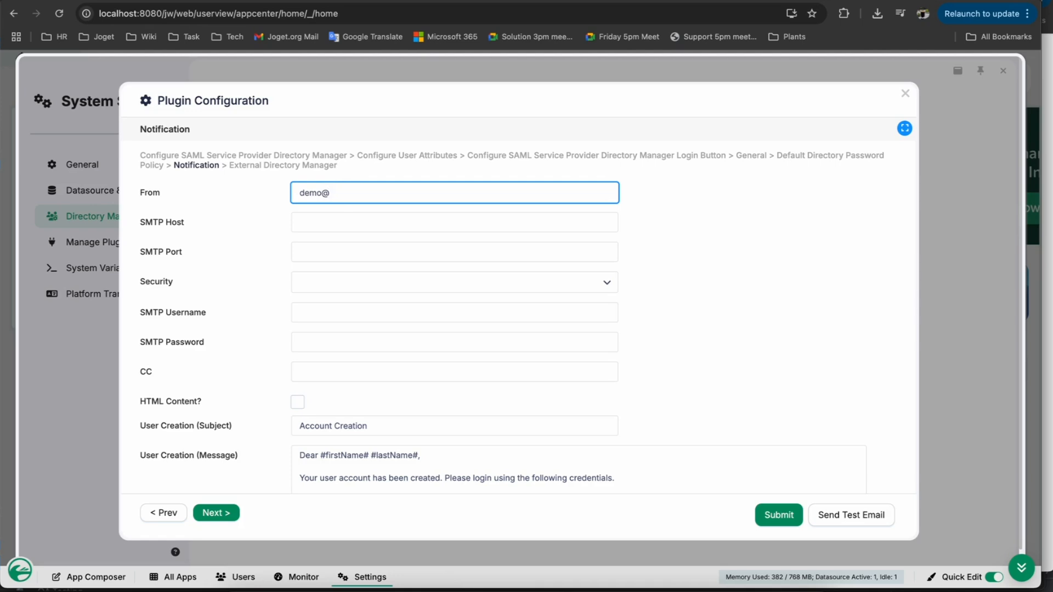
{"action": "type", "text": "domain.com"}
{"action": "key", "text": "Tab"}
{"action": "type", "text": "mail"}
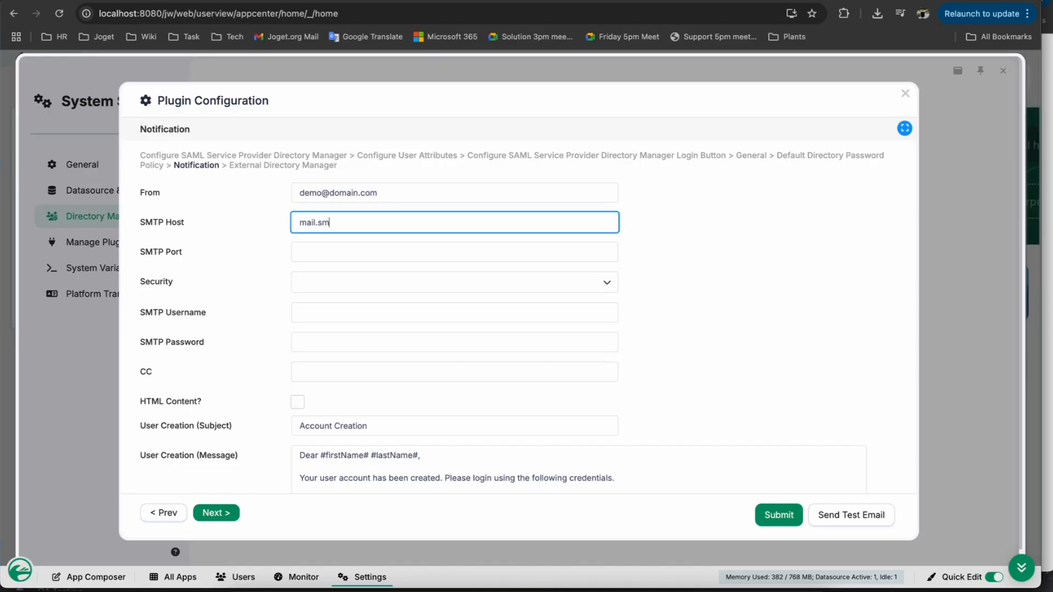
{"action": "type", "text": ".smtp.com"}
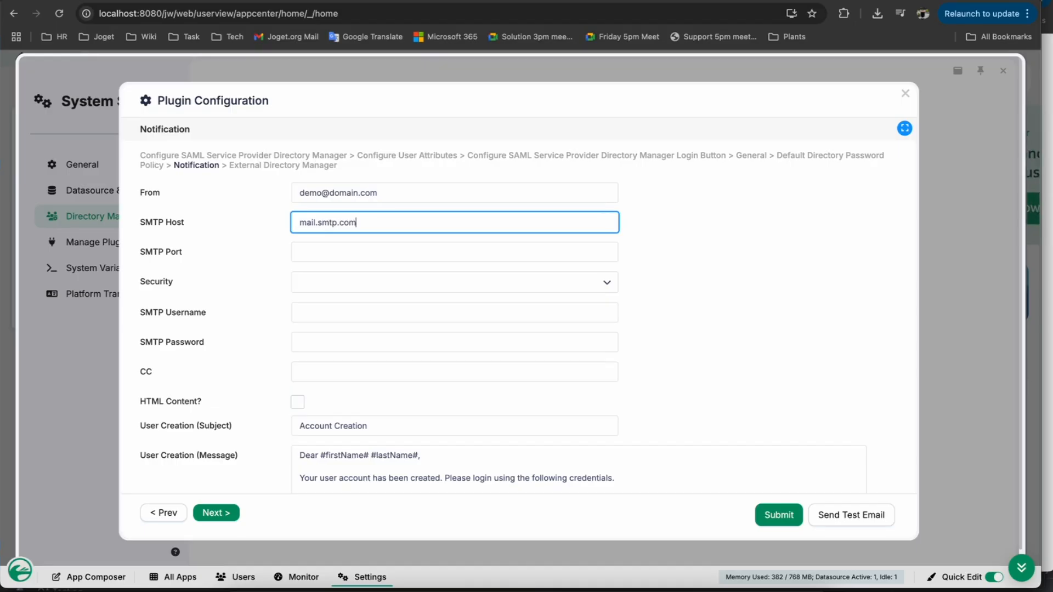
{"action": "key", "text": "Tab"}
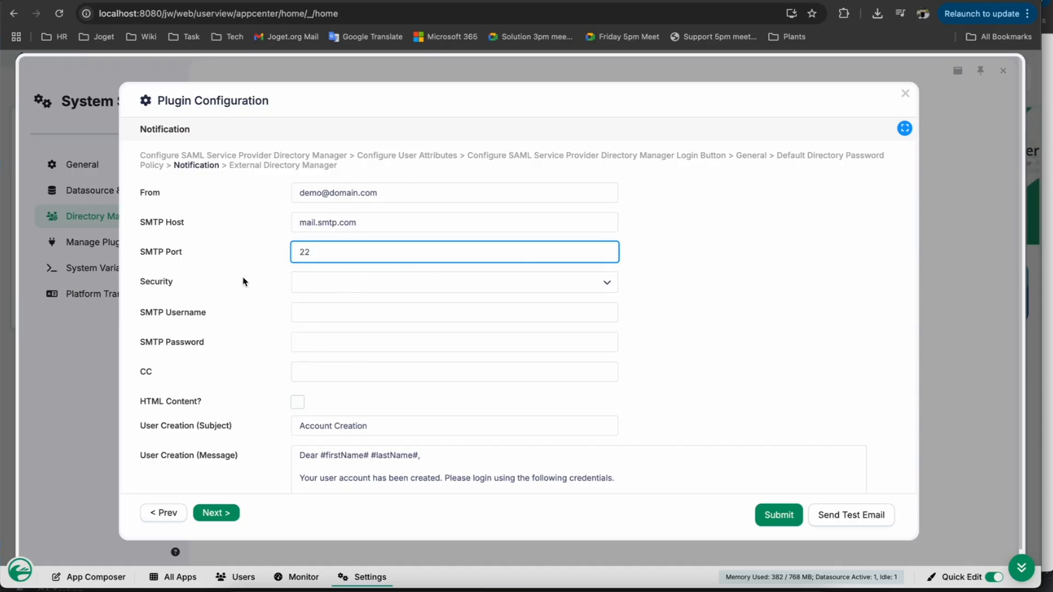
{"action": "left_click", "coordinate": [779, 515]}
{"action": "left_click_drag", "start_coordinate": [228, 171], "coordinate": [369, 175]}
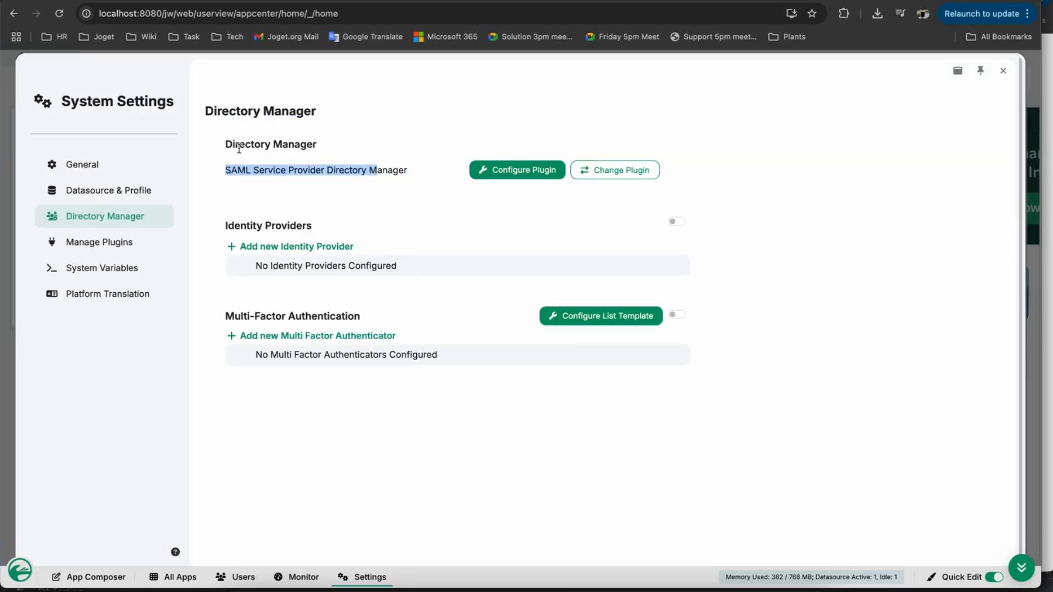
{"action": "left_click", "coordinate": [334, 169]}
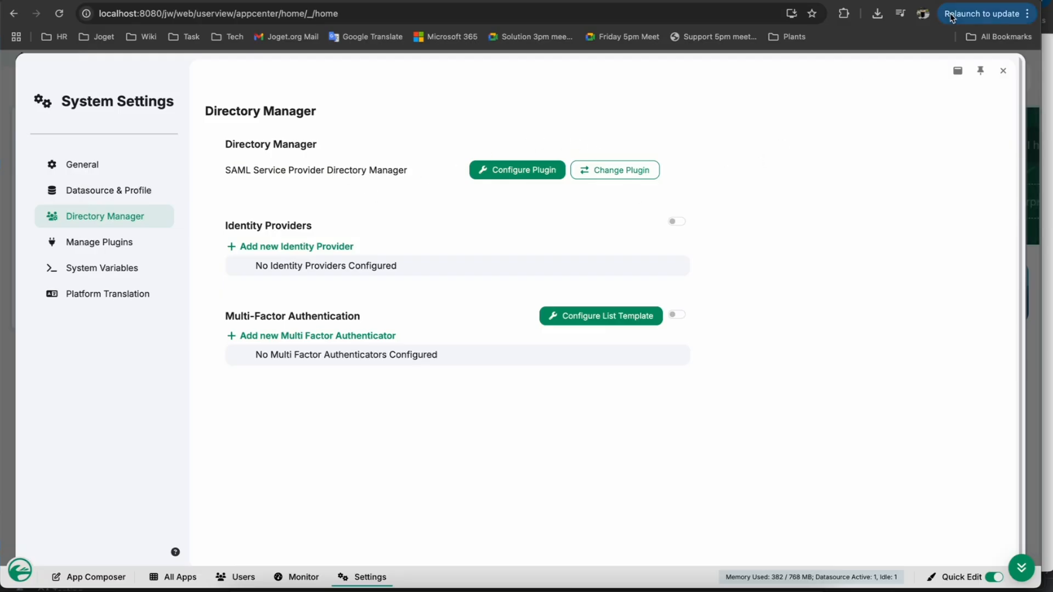
Go to the People directory in the Okta Admin Console and copy the first user's primary email.
{"action": "left_click", "coordinate": [713, 1]}
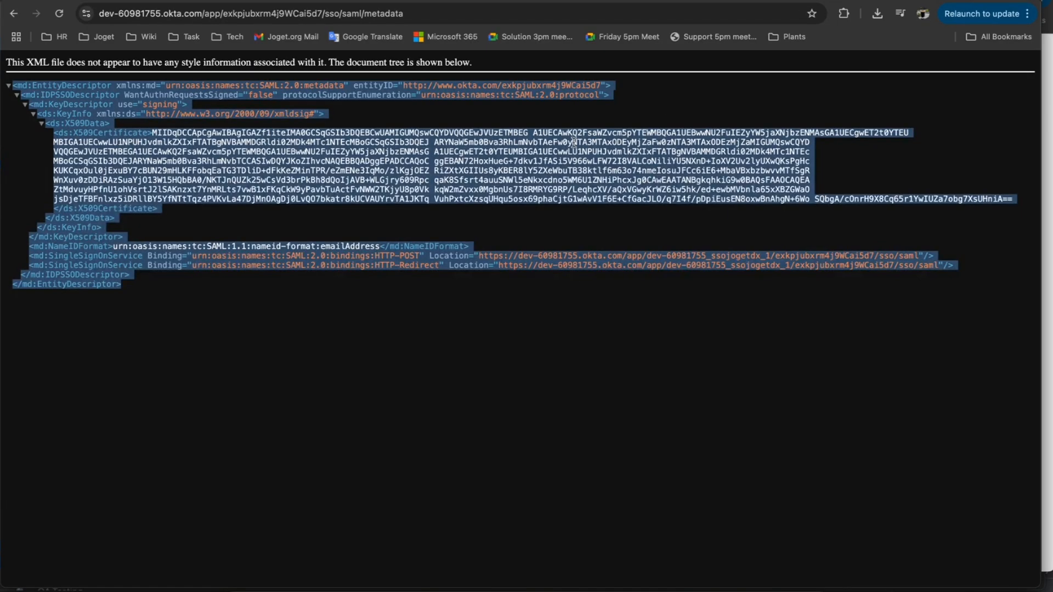
{"action": "left_click", "coordinate": [915, 1]}
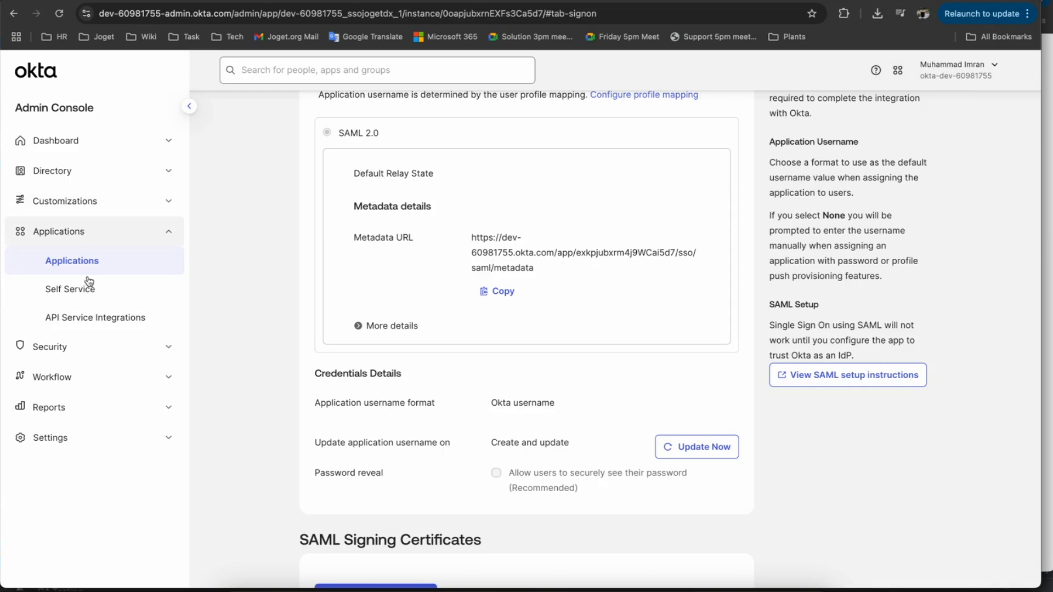
{"action": "left_click", "coordinate": [89, 174]}
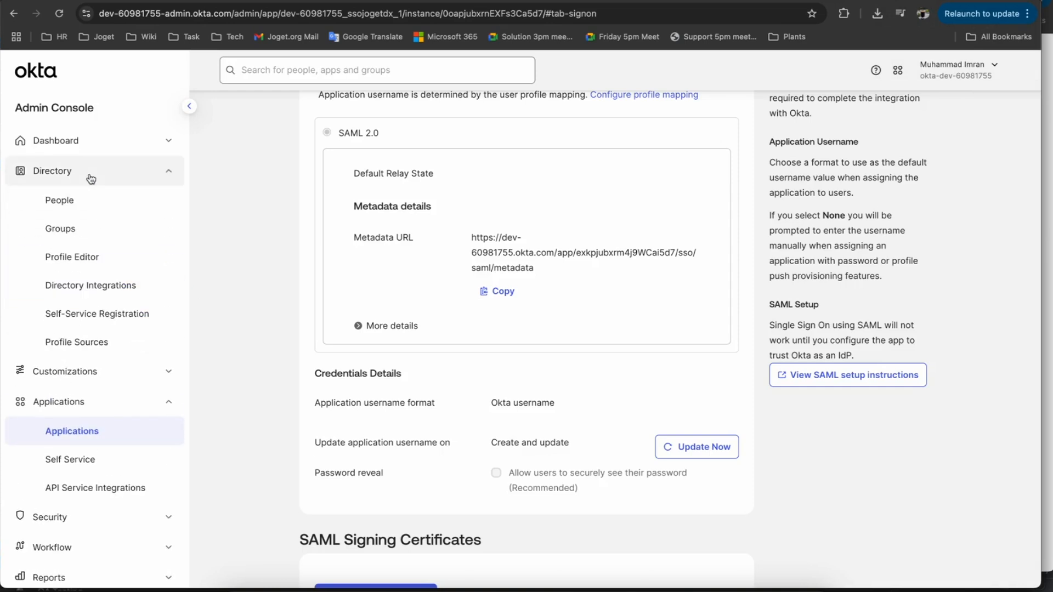
{"action": "left_click", "coordinate": [80, 207]}
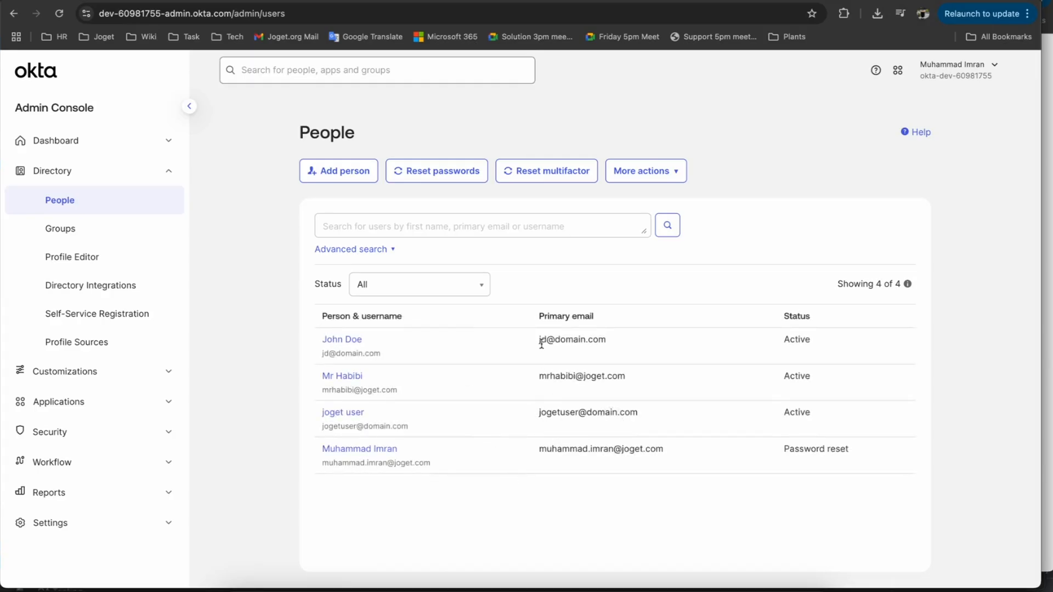
{"action": "left_click_drag", "start_coordinate": [539, 344], "coordinate": [607, 339]}
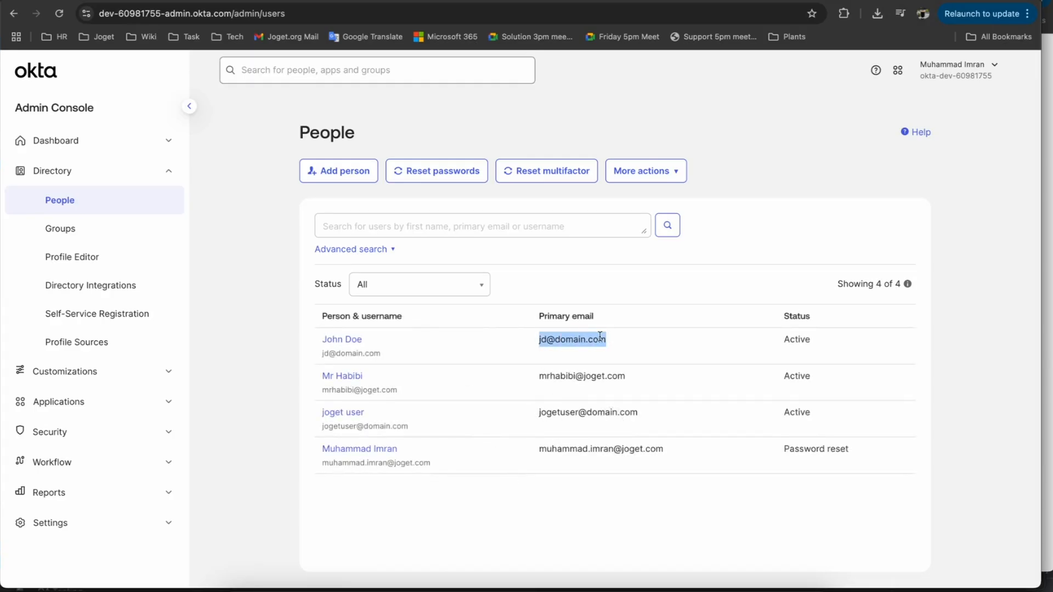
{"action": "right_click", "coordinate": [600, 336]}
{"action": "left_click", "coordinate": [609, 363]}
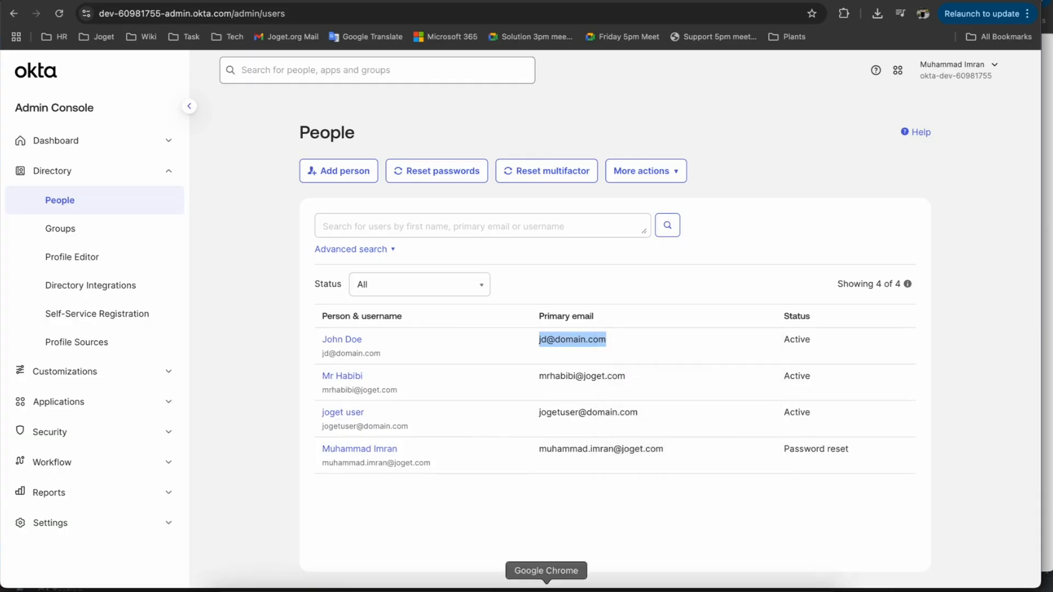
Switch to Visual Studio Code and paste the copied email into a new untitled file, followed by a new line.
{"action": "left_click", "coordinate": [607, 587]}
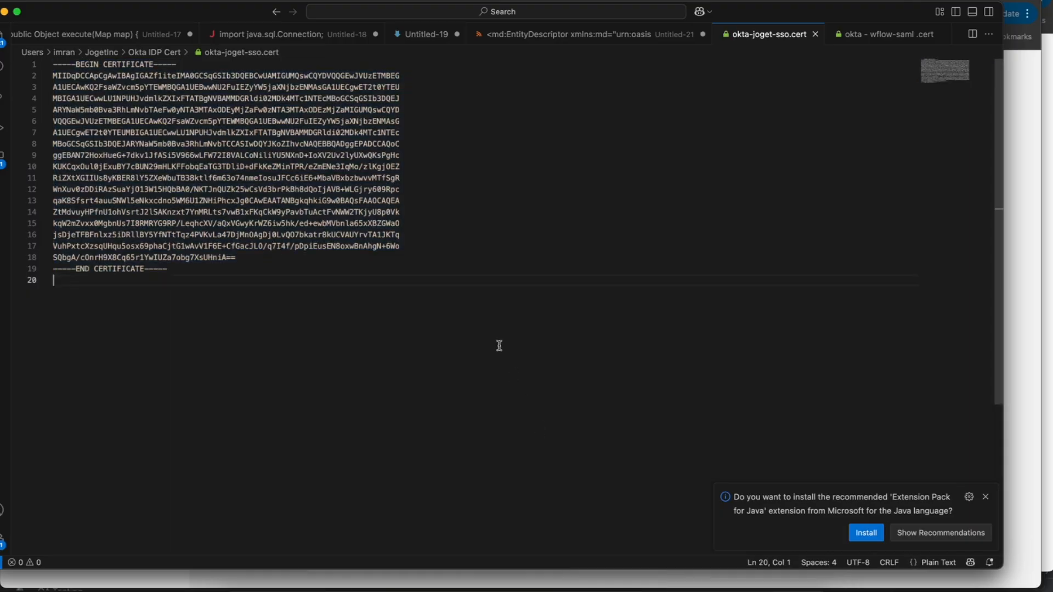
{"action": "key", "text": "super+n"}
{"action": "key", "text": "super+v"}
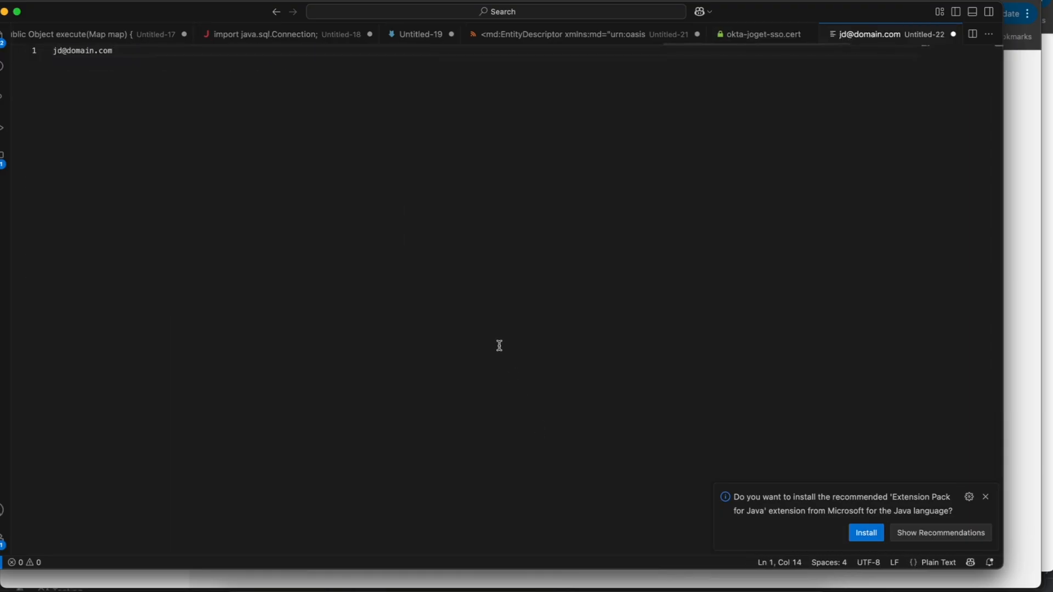
{"action": "key", "text": "Return"}
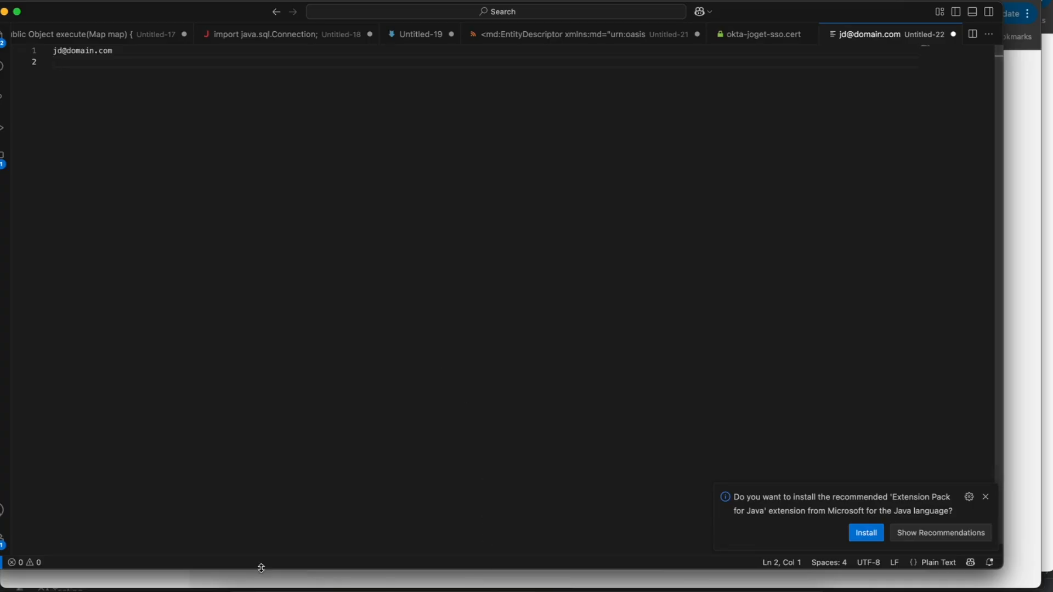
Switch back to Chrome and review the first user's sso_joget_dx application assignment in Okta, leaving it unedited.
{"action": "left_click", "coordinate": [530, 584]}
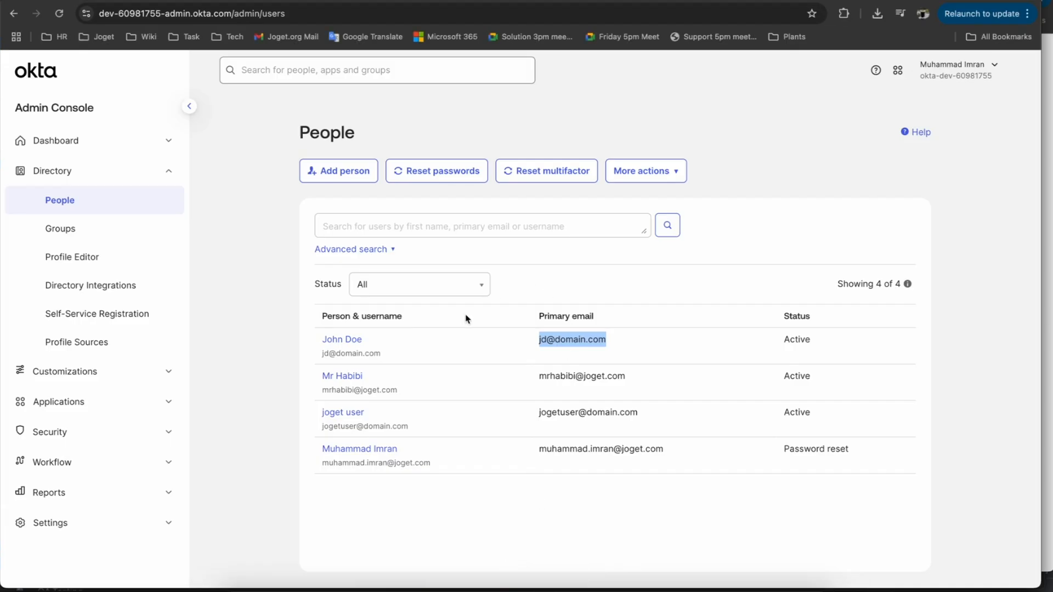
{"action": "left_click", "coordinate": [651, 364]}
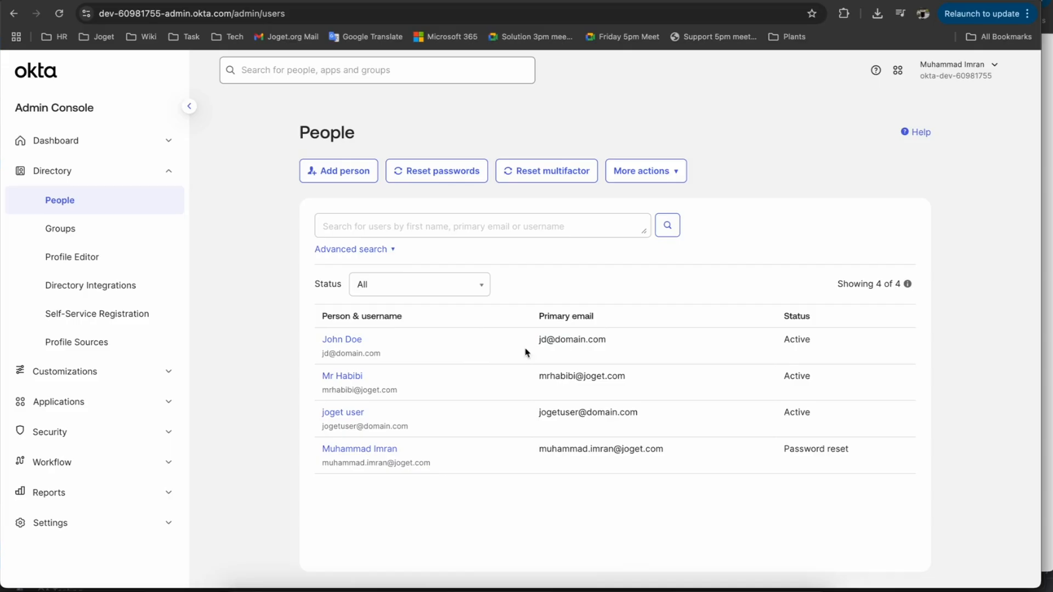
{"action": "left_click", "coordinate": [360, 344]}
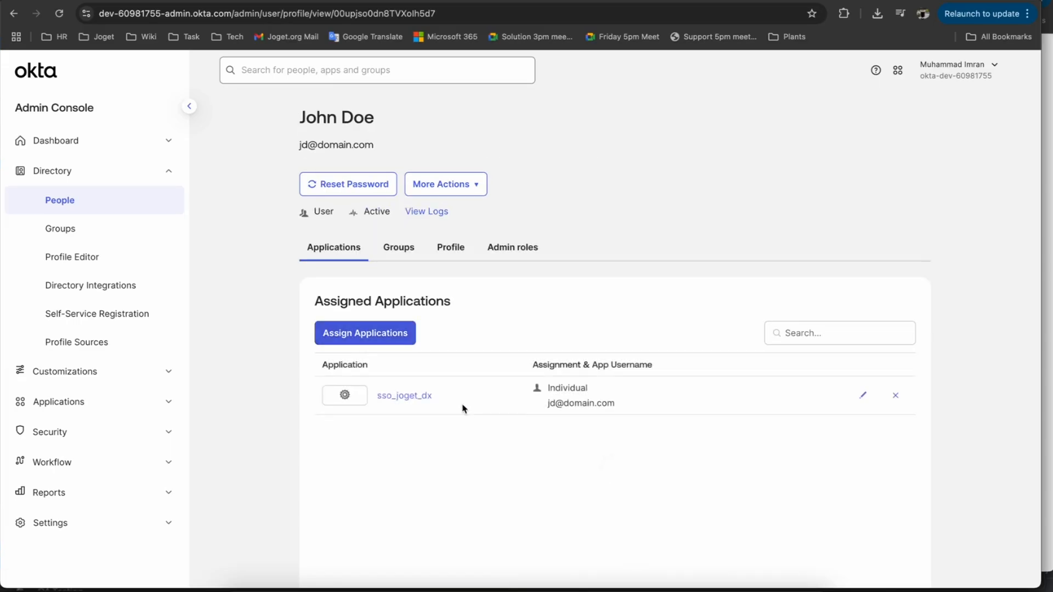
{"action": "scroll", "coordinate": [463, 408], "scroll_direction": "down", "scroll_amount": 2}
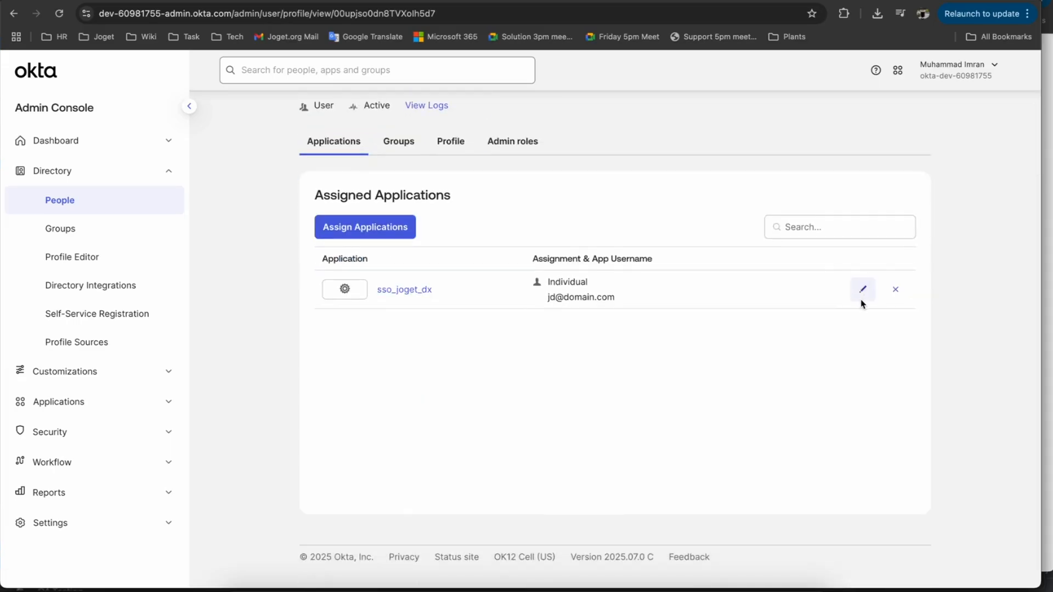
{"action": "scroll", "coordinate": [728, 389], "scroll_direction": "down", "scroll_amount": 1}
{"action": "scroll", "coordinate": [728, 390], "scroll_direction": "up", "scroll_amount": 2}
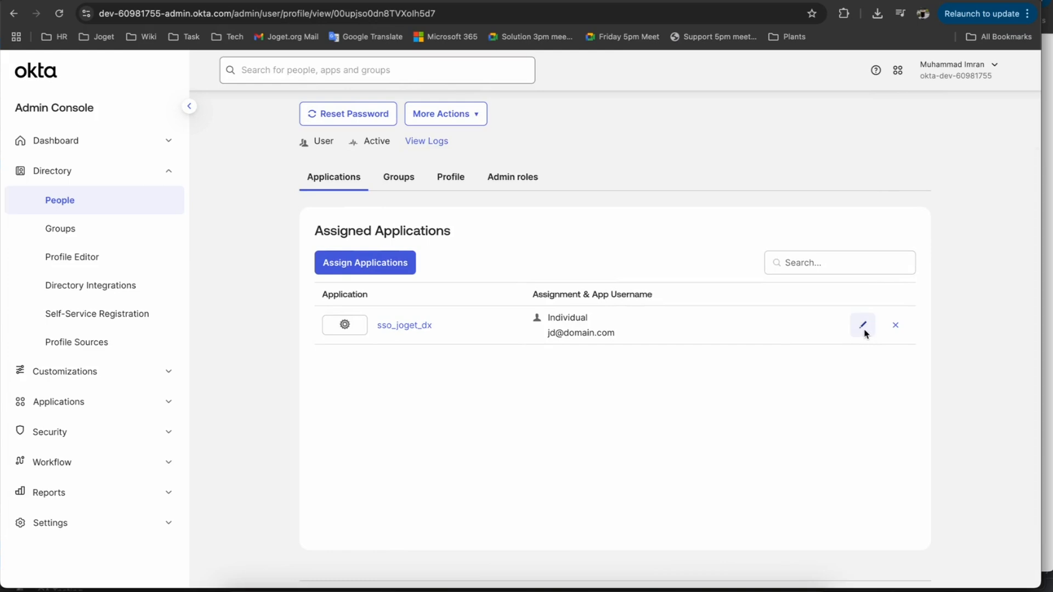
{"action": "left_click", "coordinate": [863, 326]}
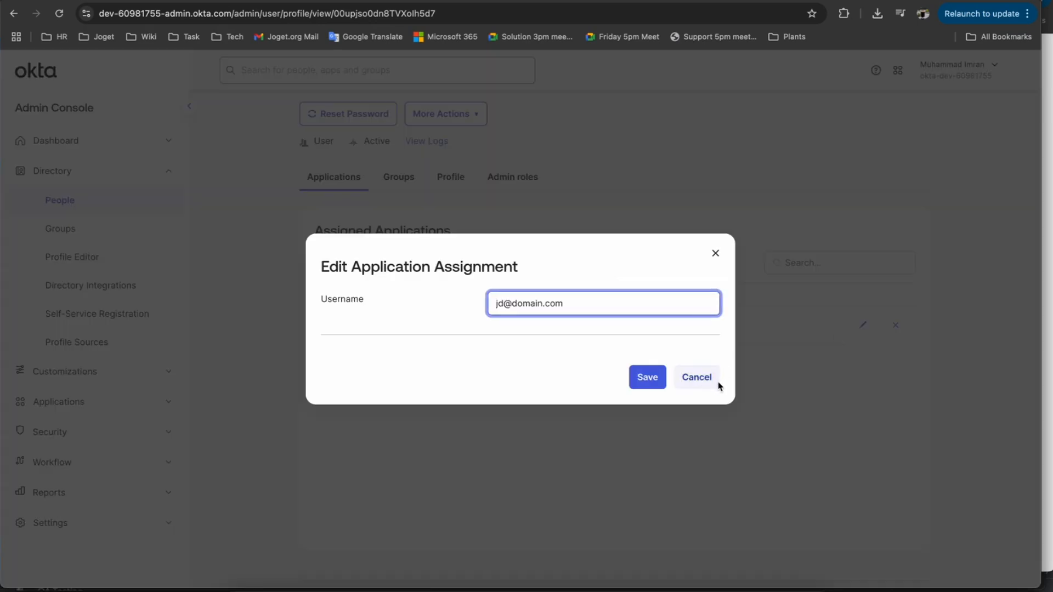
{"action": "left_click", "coordinate": [710, 384]}
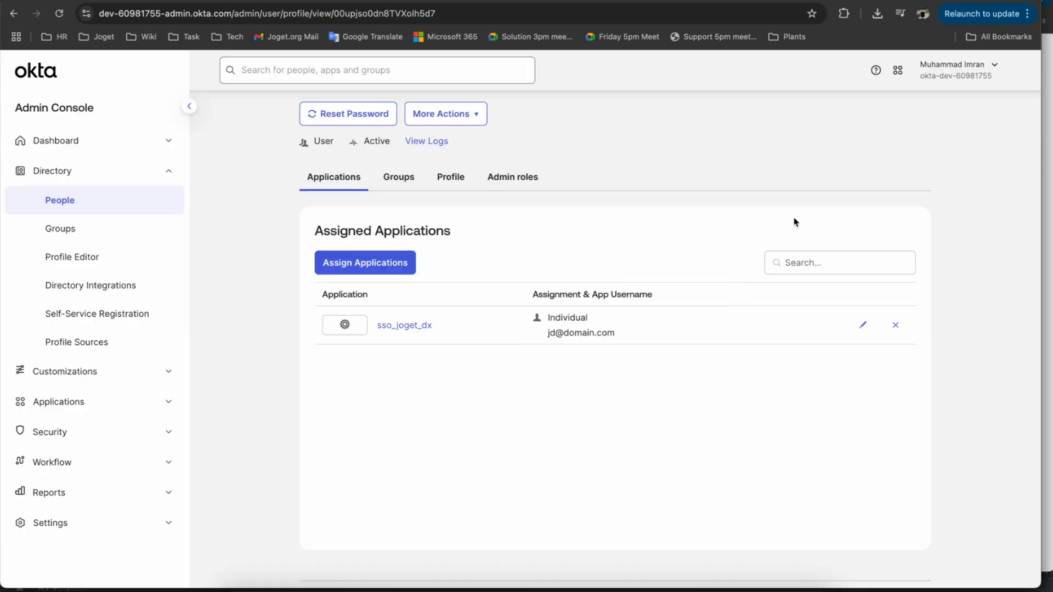
Return to the Joget settings page and select the localhost:8080/jw part of its URL for copying.
{"action": "left_click", "coordinate": [882, 0]}
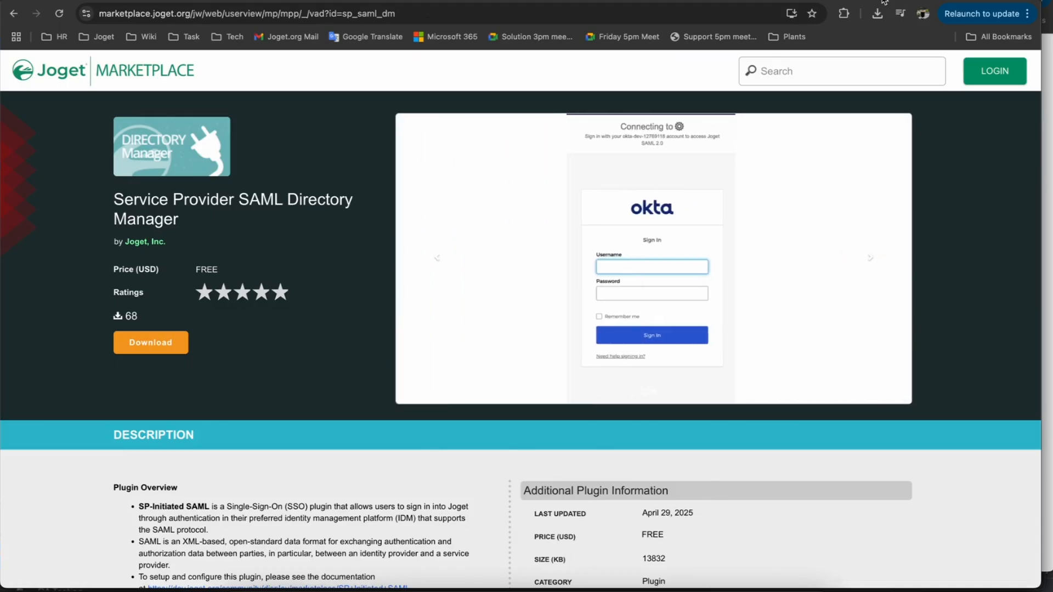
{"action": "left_click", "coordinate": [365, 1]}
{"action": "left_click", "coordinate": [367, 8]}
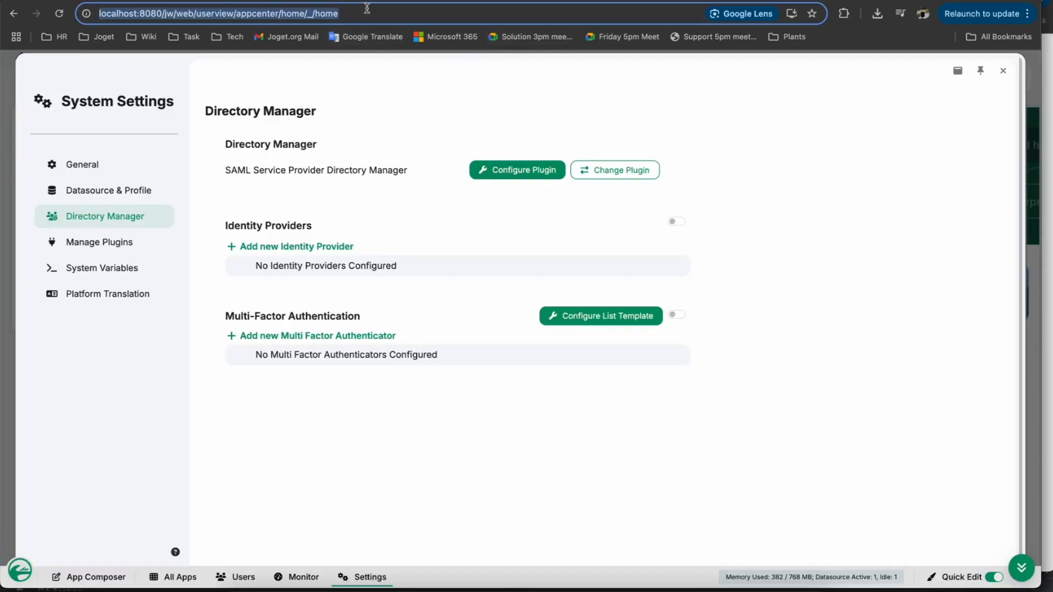
{"action": "key", "text": "Left"}
{"action": "key", "text": "shift+Right"}
{"action": "key", "text": "shift+Right"}
{"action": "key", "text": "shift+Right"}
{"action": "key", "text": "shift+Right"}
{"action": "key", "text": "shift+Right"}
{"action": "key", "text": "shift+Right"}
{"action": "key", "text": "shift+Right"}
{"action": "key", "text": "shift+Right"}
{"action": "key", "text": "shift+Right"}
{"action": "key", "text": "shift+Right"}
{"action": "key", "text": "shift+Right"}
{"action": "key", "text": "shift+Right"}
{"action": "key", "text": "shift+Right"}
{"action": "key", "text": "shift+Right"}
{"action": "key", "text": "shift+Right"}
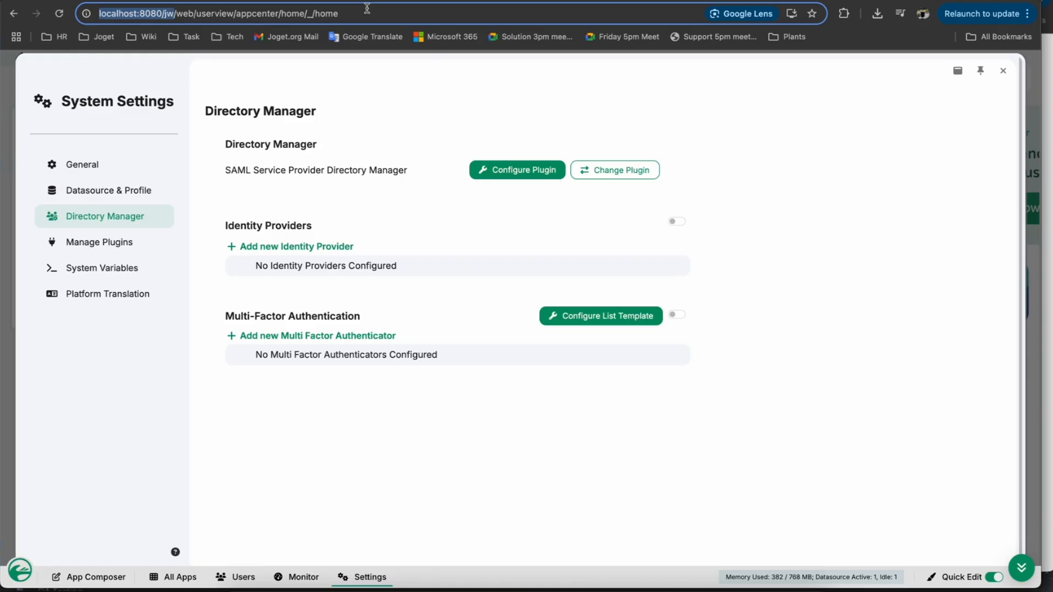
Load the copied Joget address in a new Incognito window and go to the App Center login page.
{"action": "left_click", "coordinate": [1027, 13]}
{"action": "left_click", "coordinate": [917, 133]}
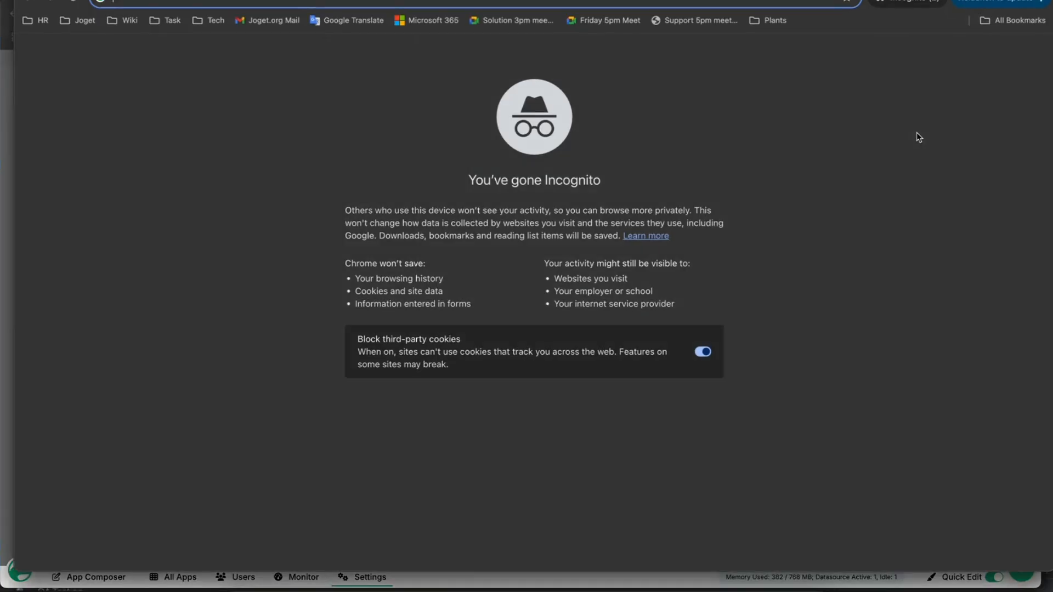
{"action": "key", "text": "super+v"}
{"action": "key", "text": "Return"}
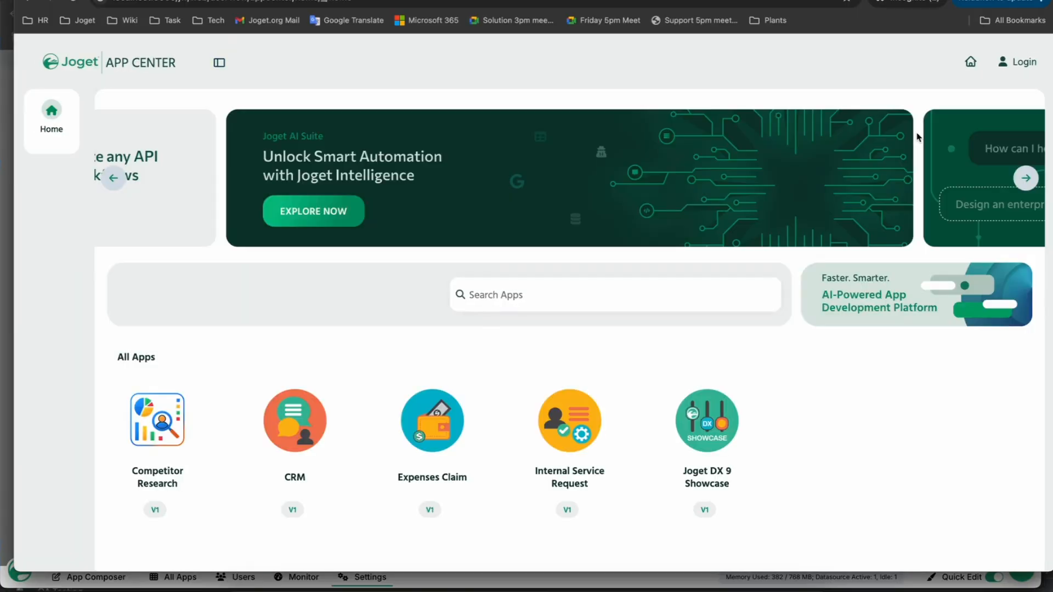
{"action": "left_click", "coordinate": [1023, 63]}
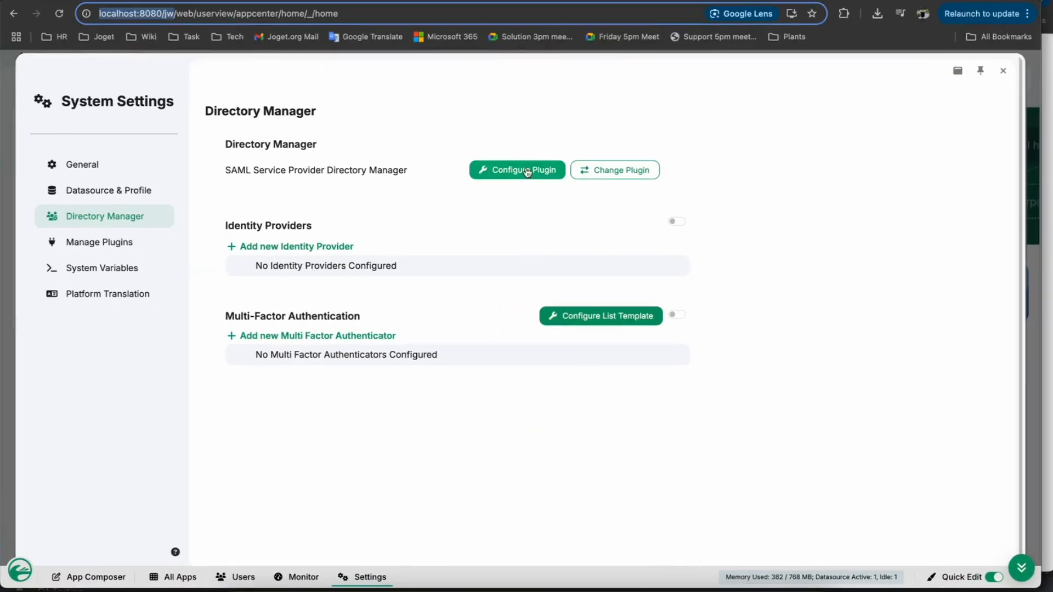
Review the login button settings in the SAML Service Provider Directory Manager configuration.
{"action": "left_click", "coordinate": [521, 375]}
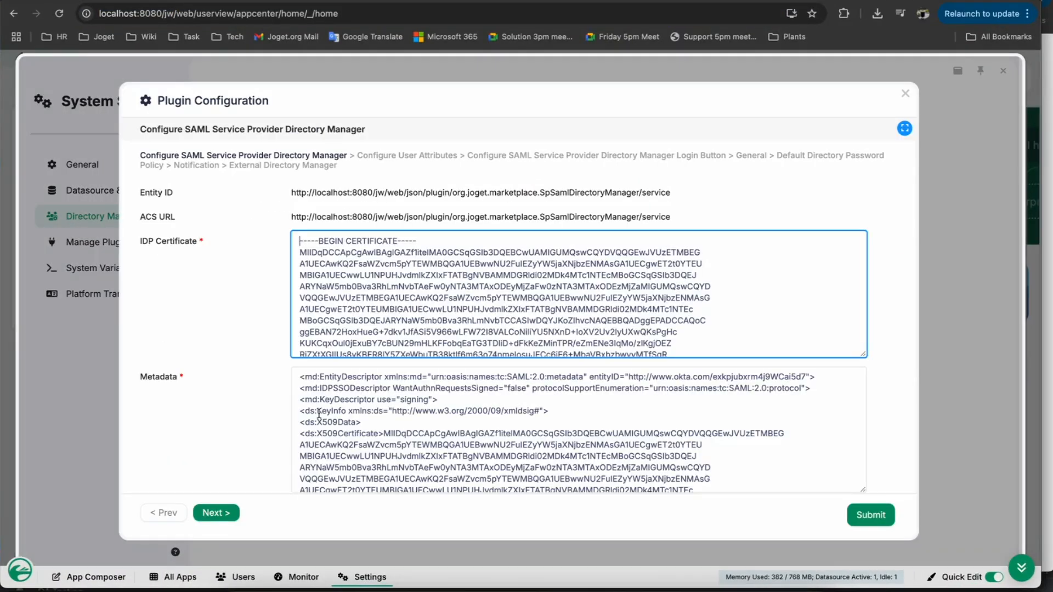
{"action": "left_click", "coordinate": [216, 513]}
{"action": "left_click", "coordinate": [216, 513]}
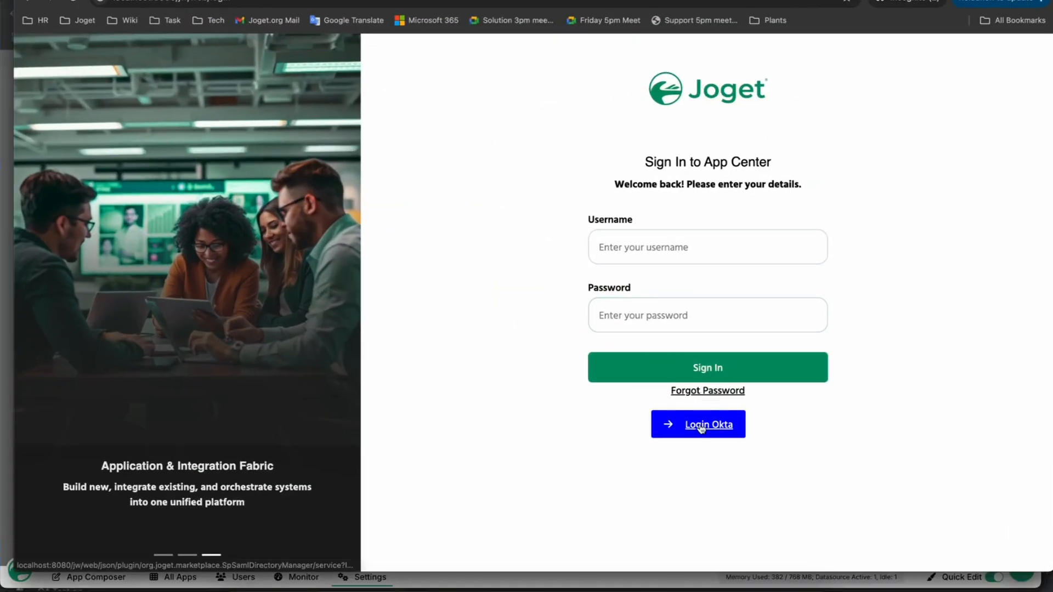
Open the Okta login from Joget's sign-in page and review the API Domain and API IP Whitelist settings in the administrator's System Administration settings.
{"action": "left_click", "coordinate": [701, 426]}
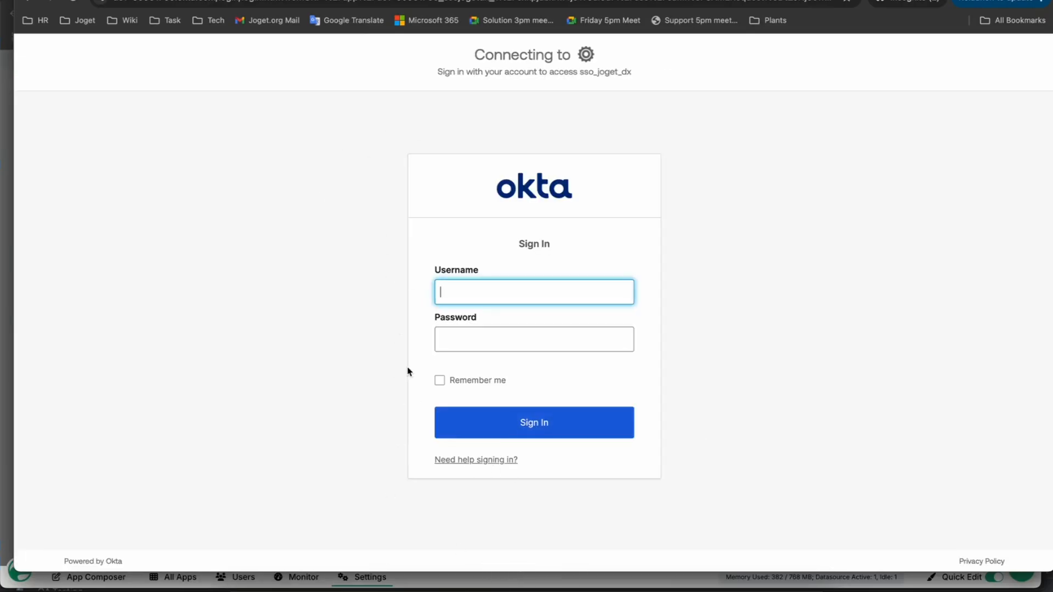
{"action": "key", "text": "ctrl+Down"}
{"action": "left_click", "coordinate": [480, 416]}
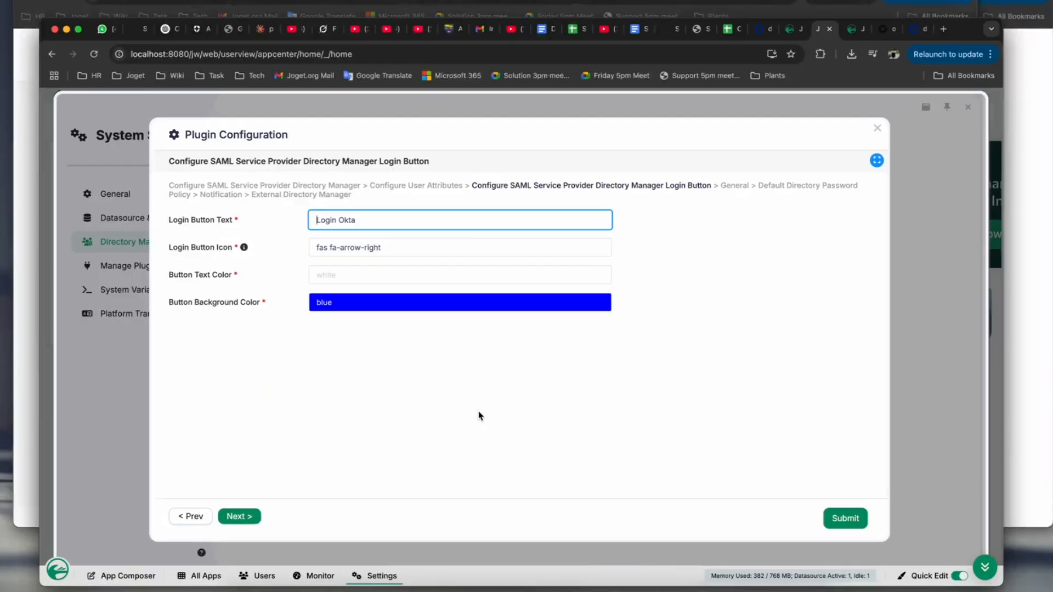
{"action": "left_click", "coordinate": [364, 573]}
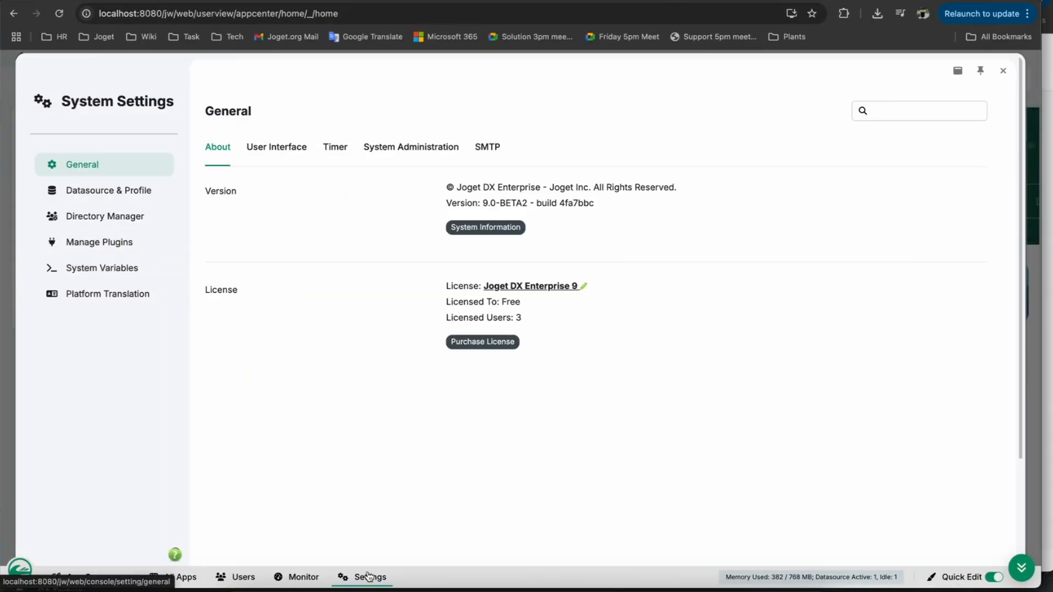
{"action": "left_click", "coordinate": [395, 149]}
{"action": "scroll", "coordinate": [367, 329], "scroll_direction": "down", "scroll_amount": 3}
{"action": "scroll", "coordinate": [366, 329], "scroll_direction": "down", "scroll_amount": 8}
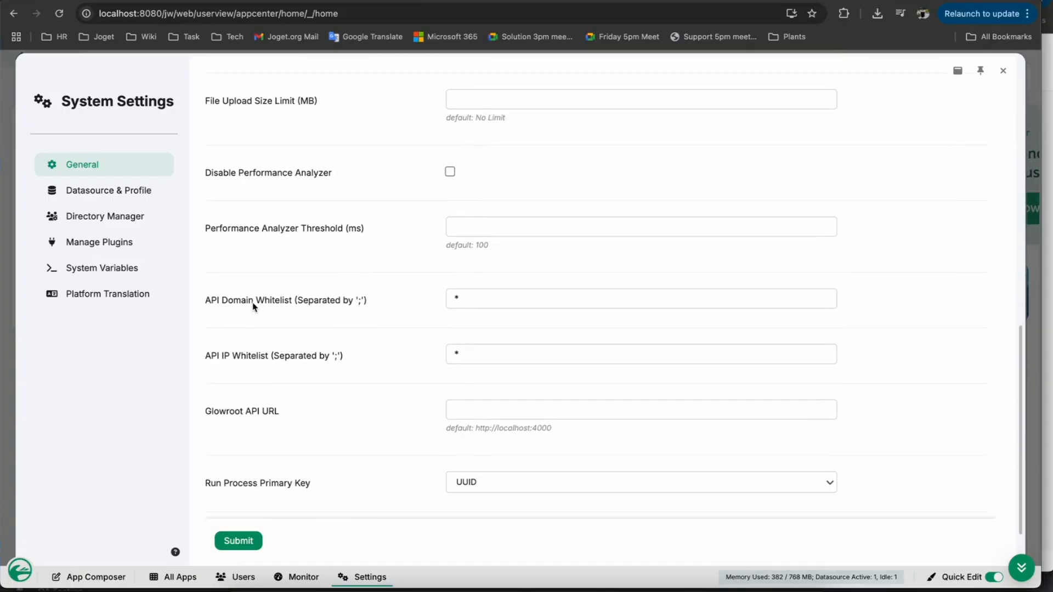
{"action": "left_click", "coordinate": [486, 298]}
{"action": "left_click", "coordinate": [471, 353]}
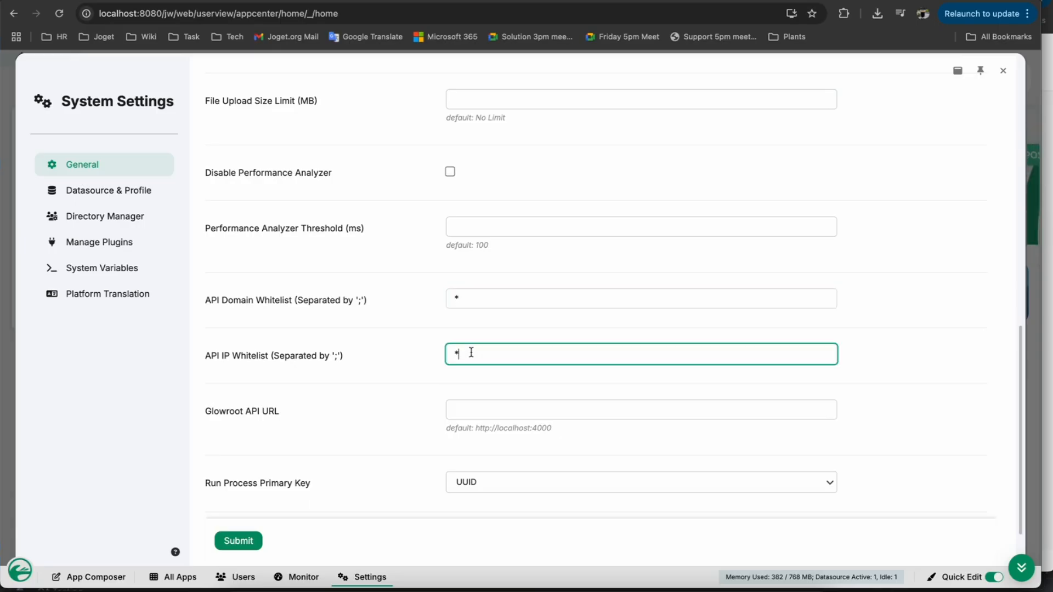
{"action": "left_click", "coordinate": [469, 299]}
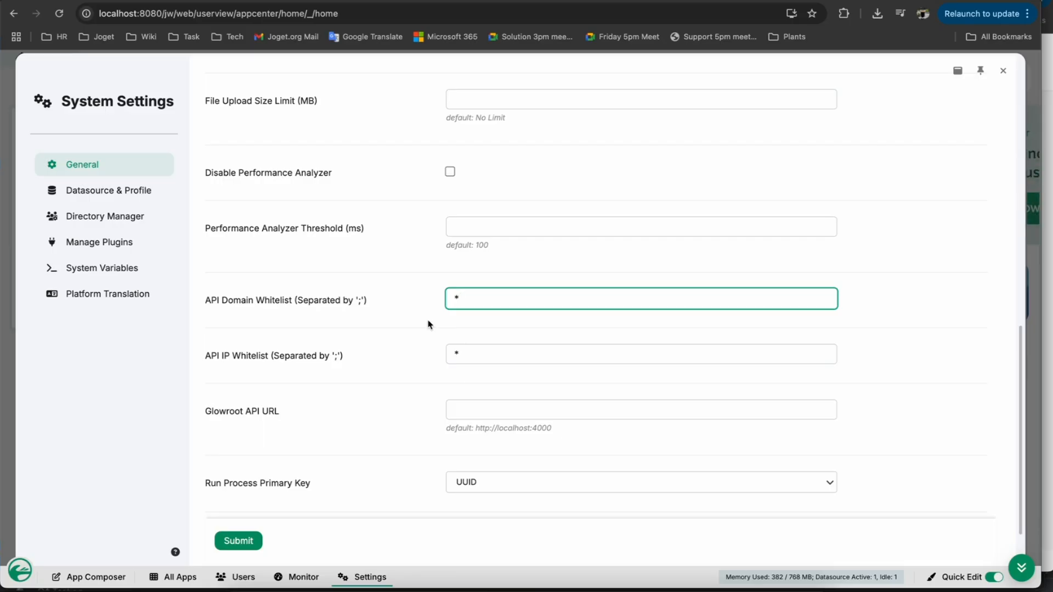
Delete the existing non-admin user from Joget's user list and close the user management window.
{"action": "left_click", "coordinate": [241, 578]}
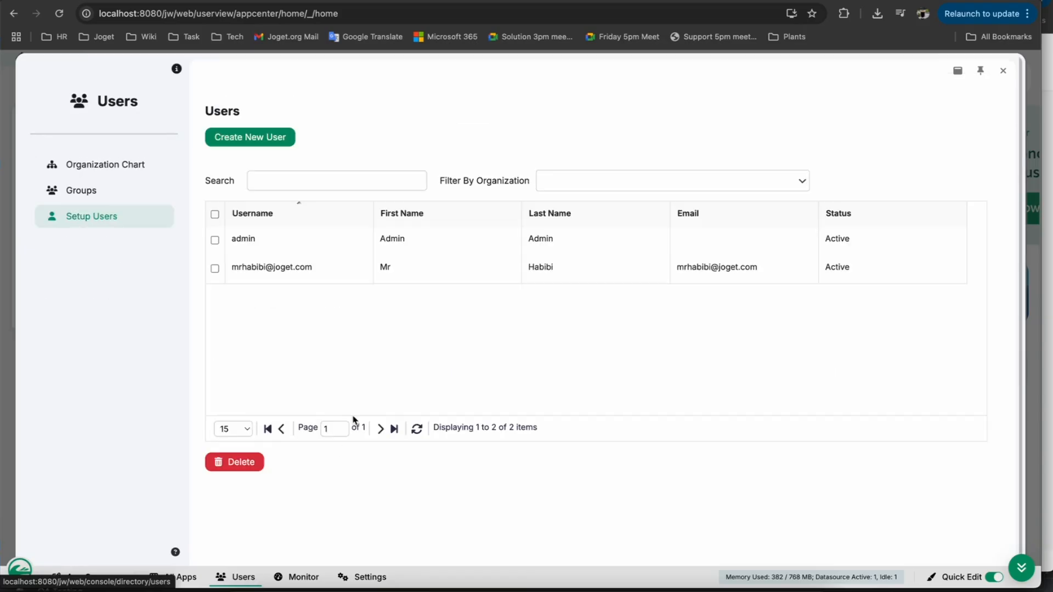
{"action": "left_click", "coordinate": [355, 576]}
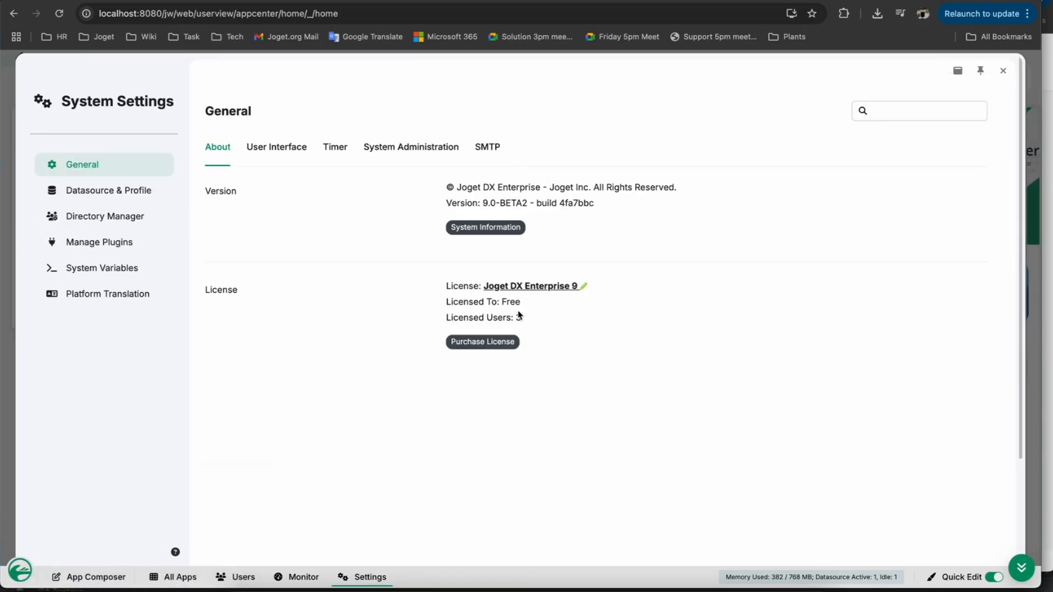
{"action": "left_click", "coordinate": [241, 576]}
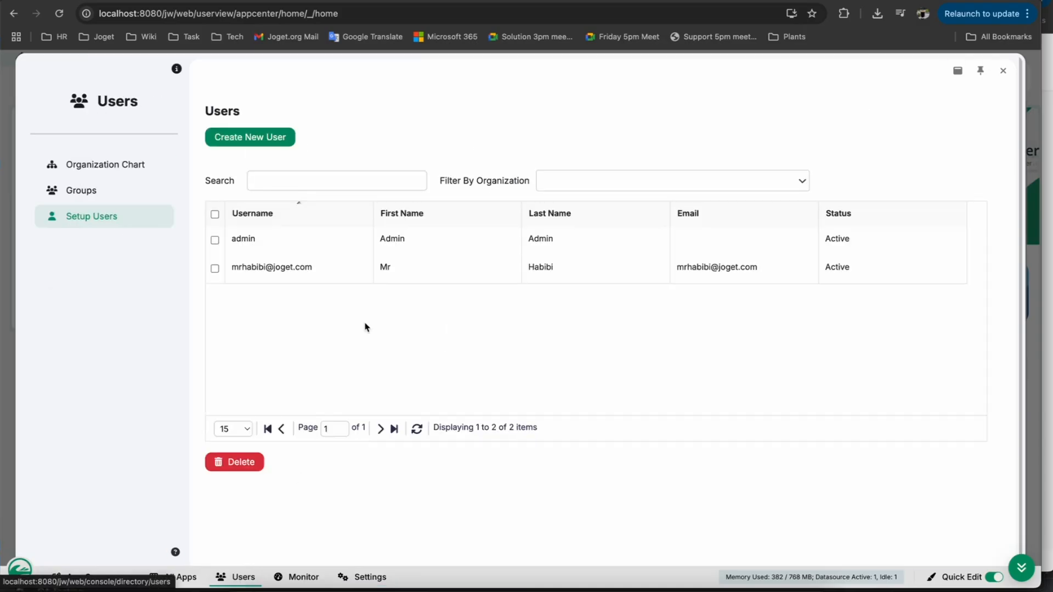
{"action": "left_click", "coordinate": [215, 269]}
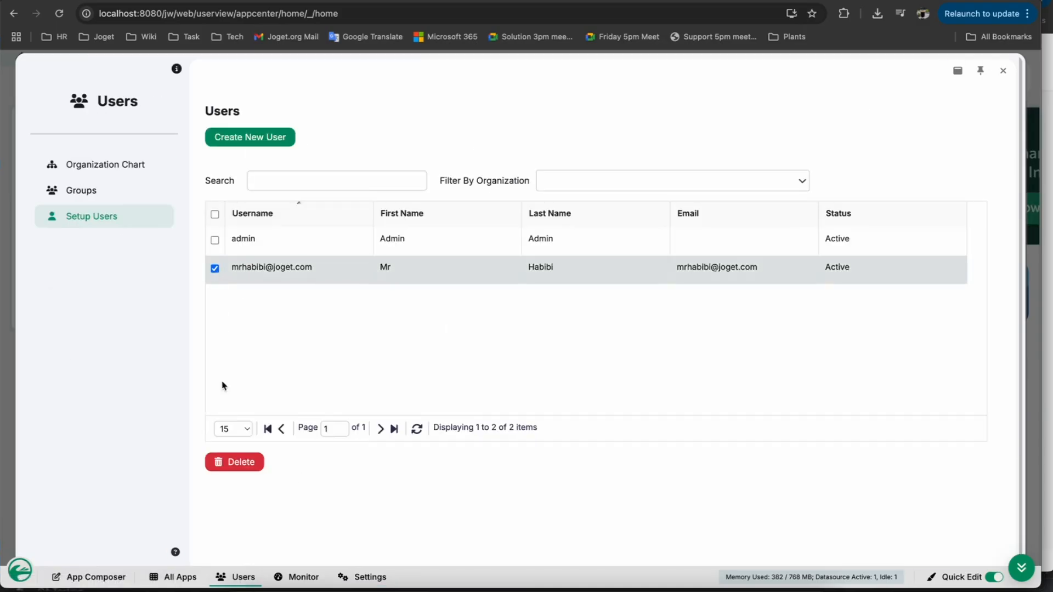
{"action": "left_click", "coordinate": [235, 462]}
{"action": "left_click", "coordinate": [624, 95]}
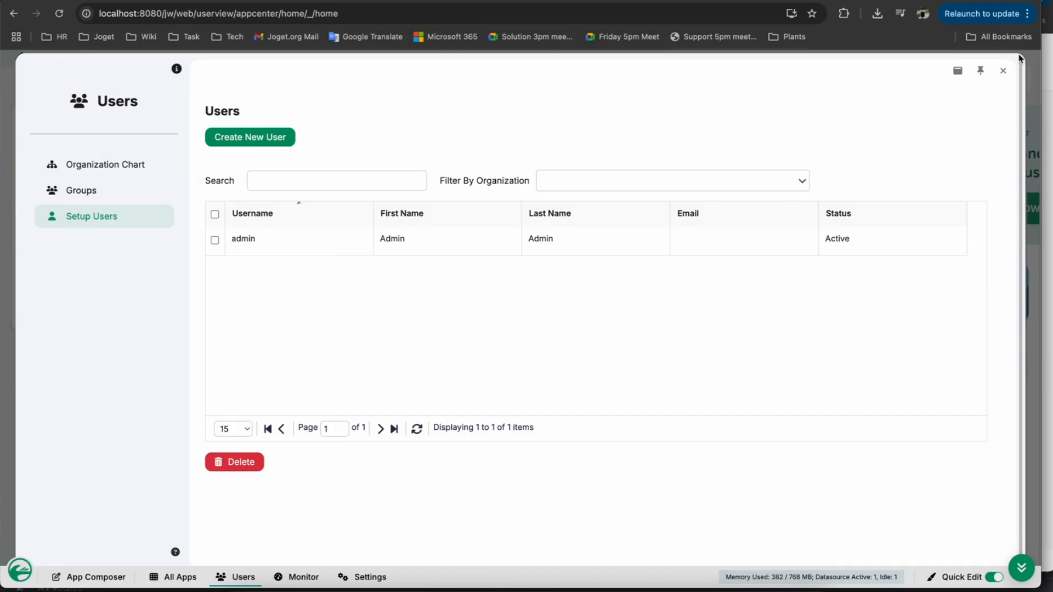
{"action": "left_click", "coordinate": [1004, 71]}
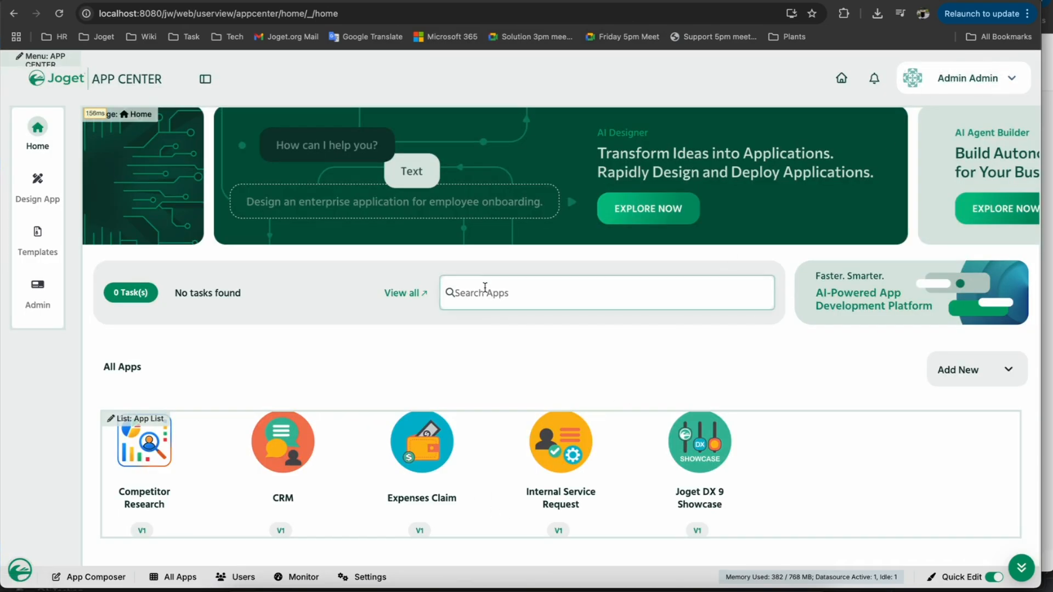
Copy the test user's e-mail address from the untitled note in VS Code and return to the Okta sign-in page in Chrome.
{"action": "key", "text": "ctrl+Up"}
{"action": "left_click", "coordinate": [426, 212]}
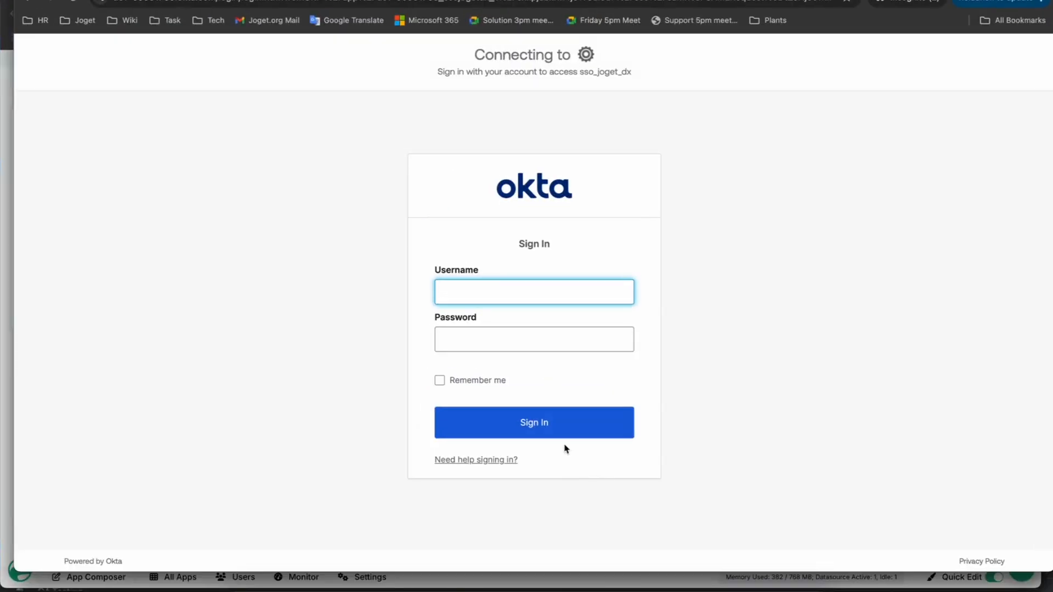
{"action": "left_click", "coordinate": [654, 585]}
{"action": "left_click_drag", "start_coordinate": [131, 50], "coordinate": [53, 50]}
{"action": "key", "text": "ctrl+c"}
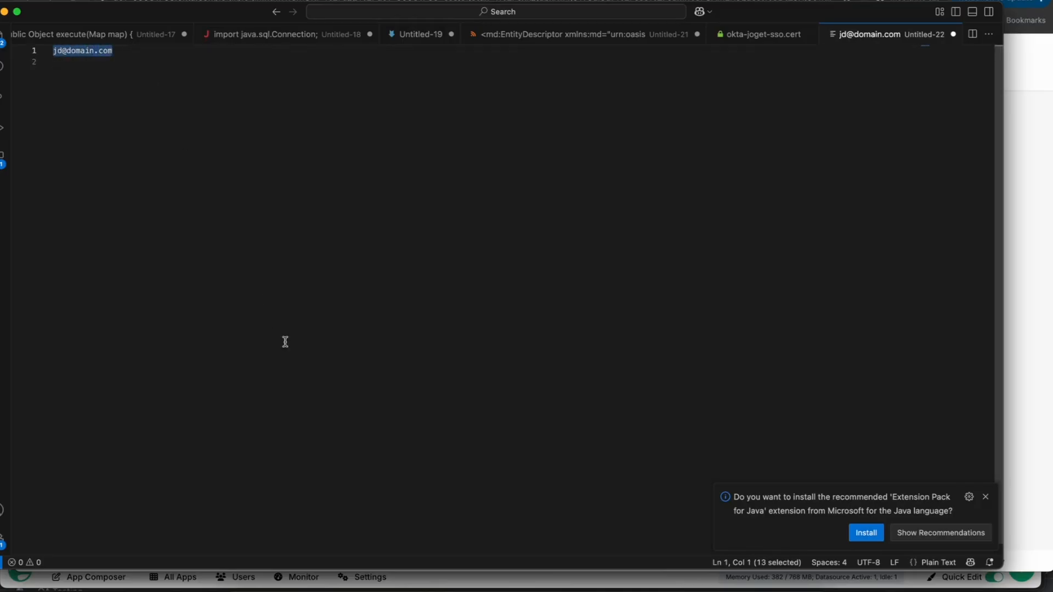
{"action": "left_click", "coordinate": [541, 586]}
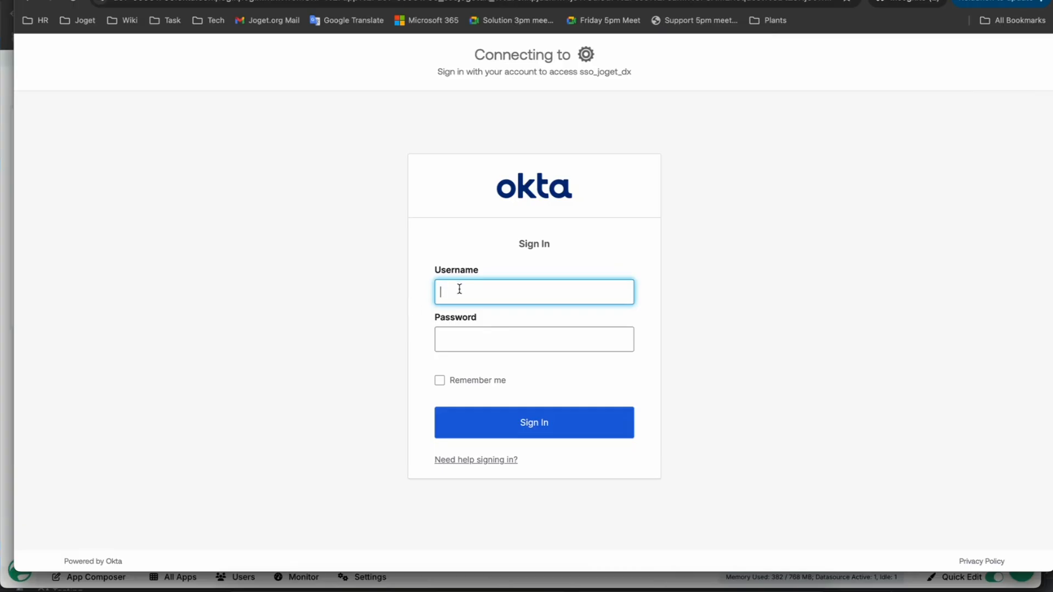
Restart the Okta login from Joget's sign-in page and sign in with the copied e-mail address and the account password.
{"action": "left_click_drag", "start_coordinate": [285, 216], "coordinate": [1032, 340]}
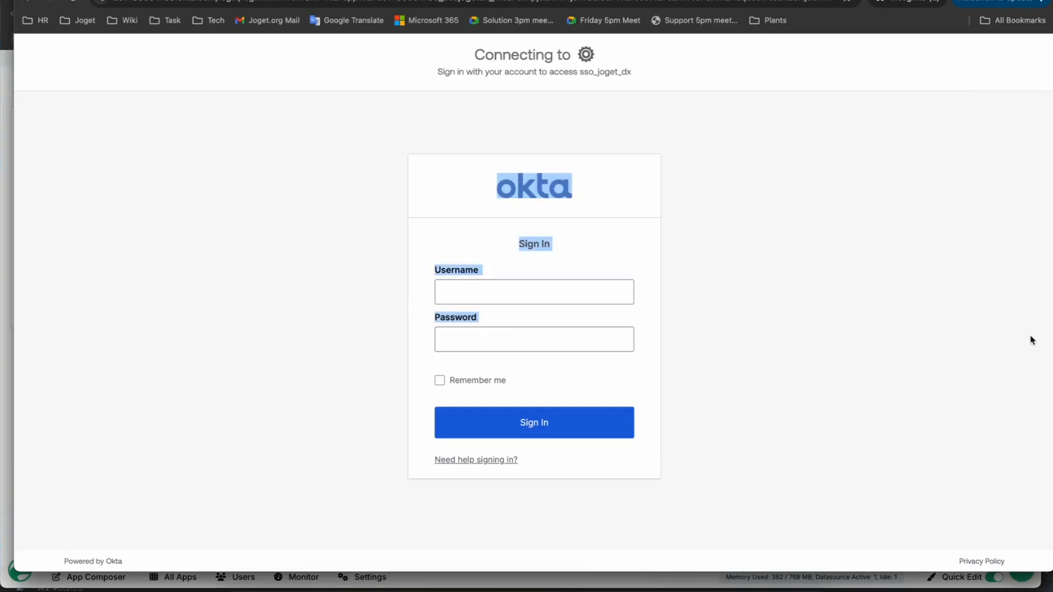
{"action": "left_click", "coordinate": [31, 2]}
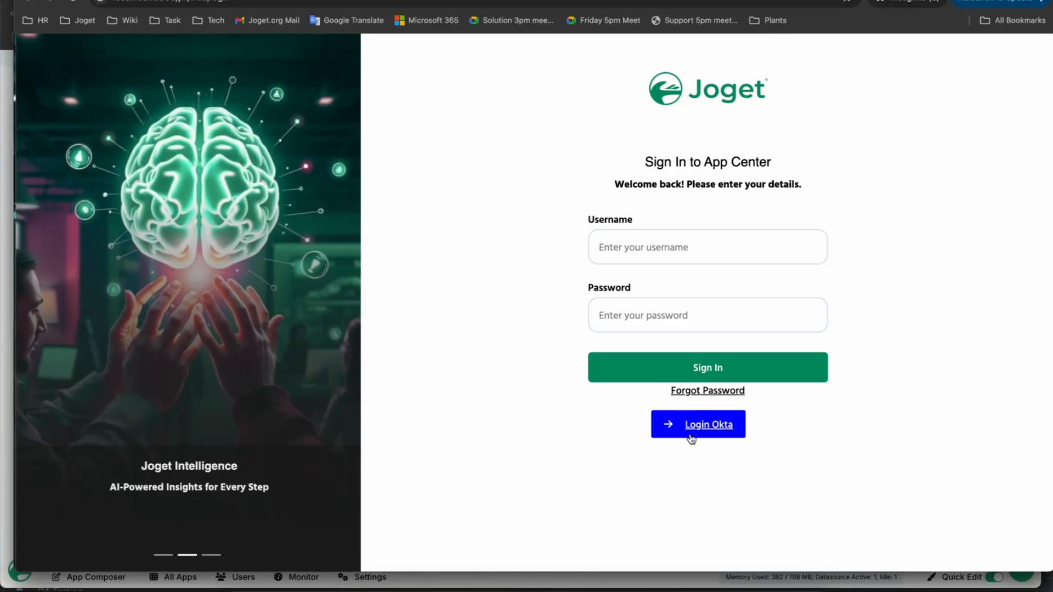
{"action": "left_click", "coordinate": [713, 426]}
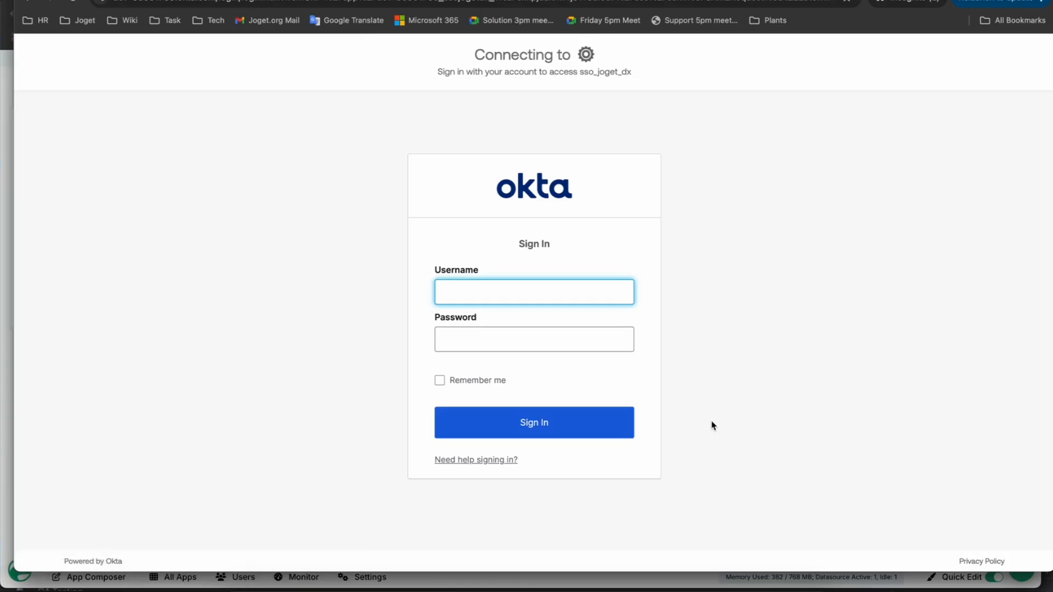
{"action": "left_click", "coordinate": [519, 290]}
{"action": "key", "text": "ctrl+v"}
{"action": "key", "text": "Tab"}
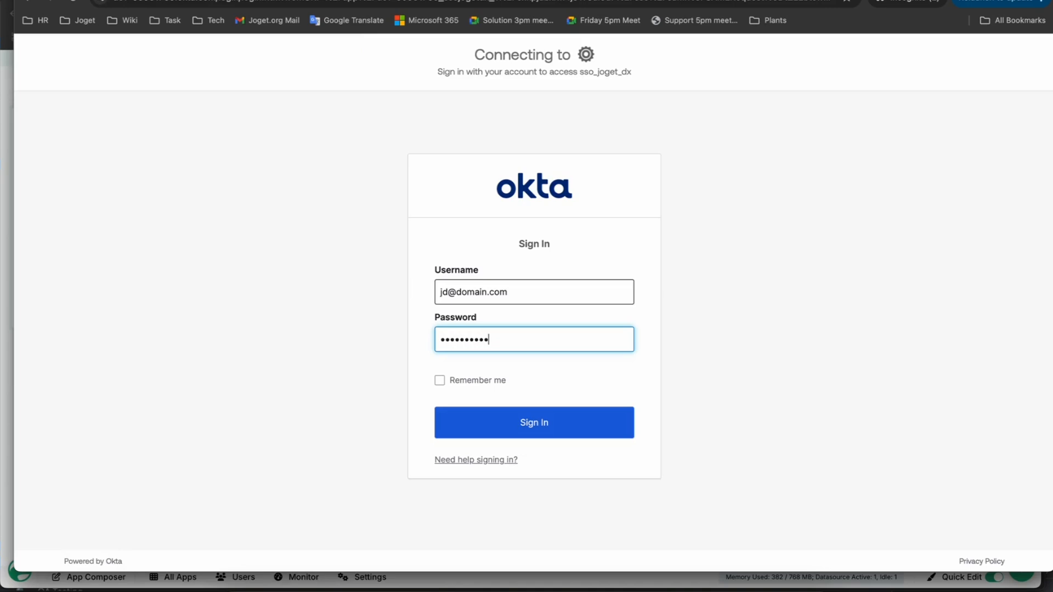
{"action": "left_click", "coordinate": [491, 414]}
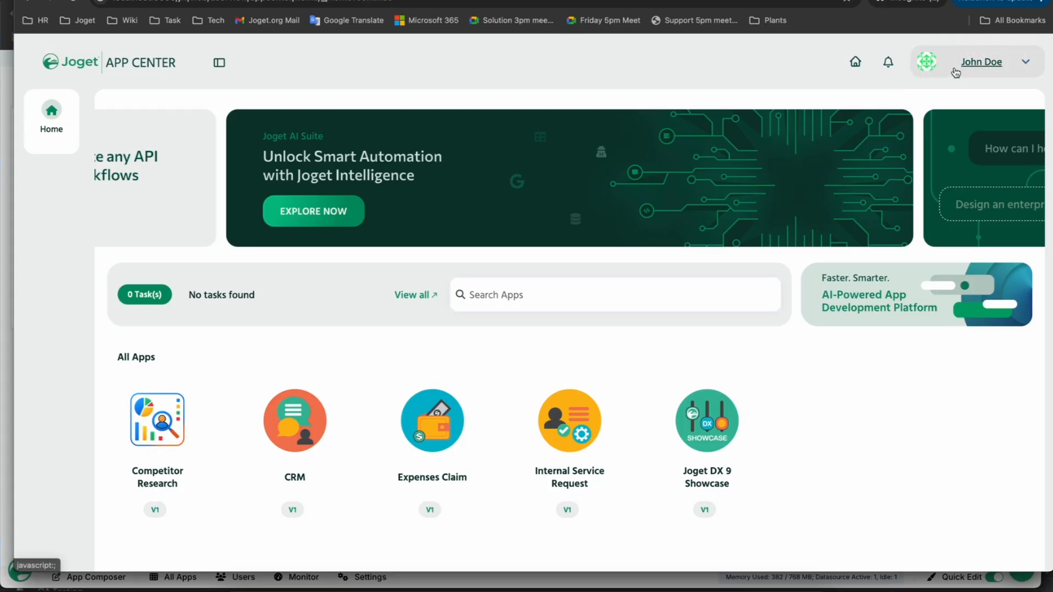
Check the signed-in user's account menu in the Joget App Center without logging out.
{"action": "left_click", "coordinate": [1025, 63]}
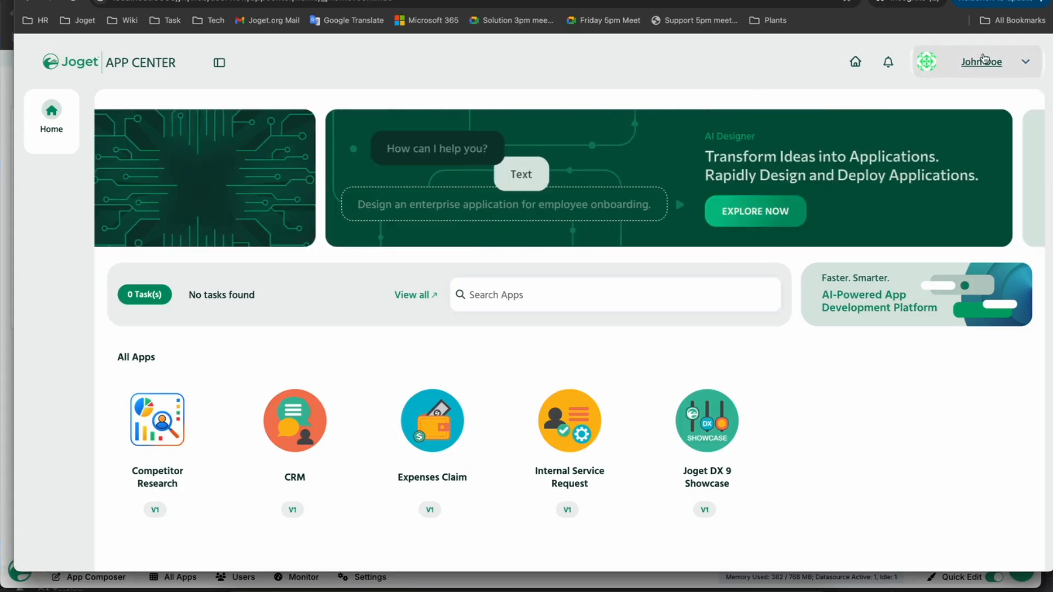
{"action": "left_click", "coordinate": [974, 62]}
{"action": "left_click", "coordinate": [972, 64]}
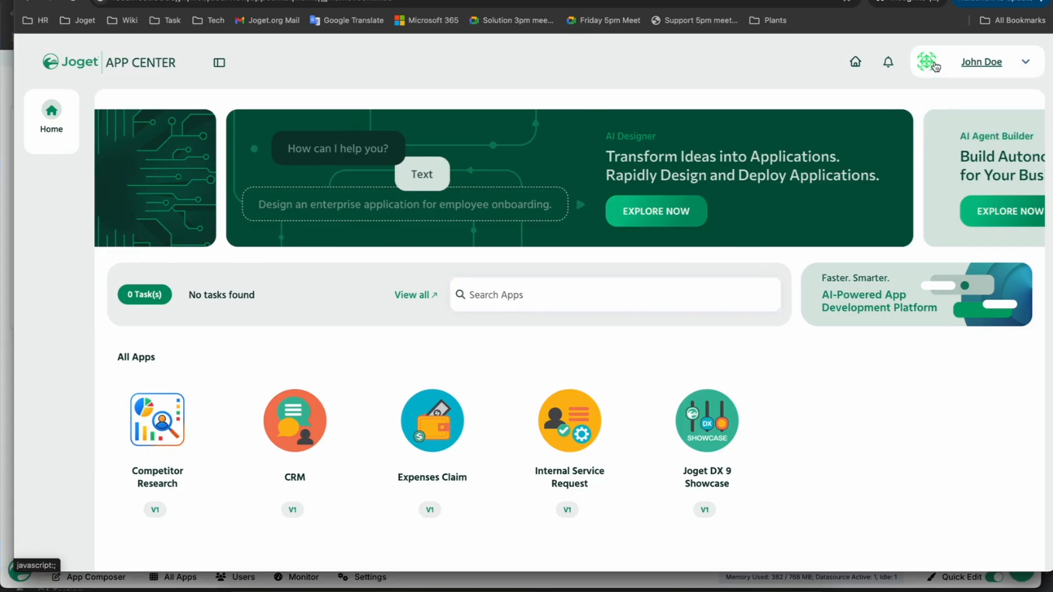
{"action": "left_click", "coordinate": [982, 65]}
{"action": "left_click", "coordinate": [1028, 67]}
{"action": "left_click", "coordinate": [982, 64]}
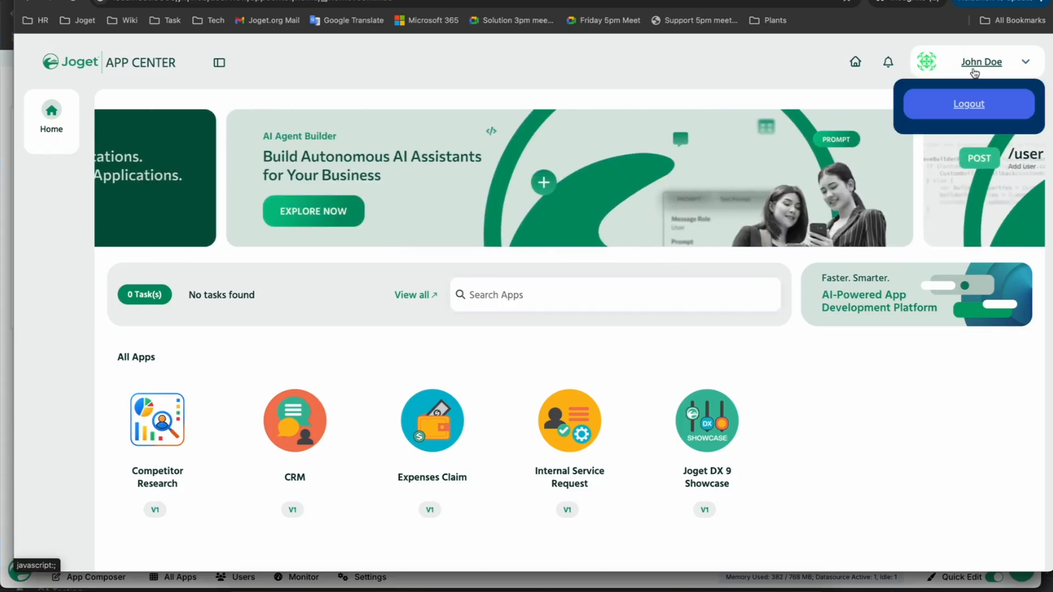
{"action": "left_click", "coordinate": [975, 73]}
{"action": "left_click", "coordinate": [975, 69]}
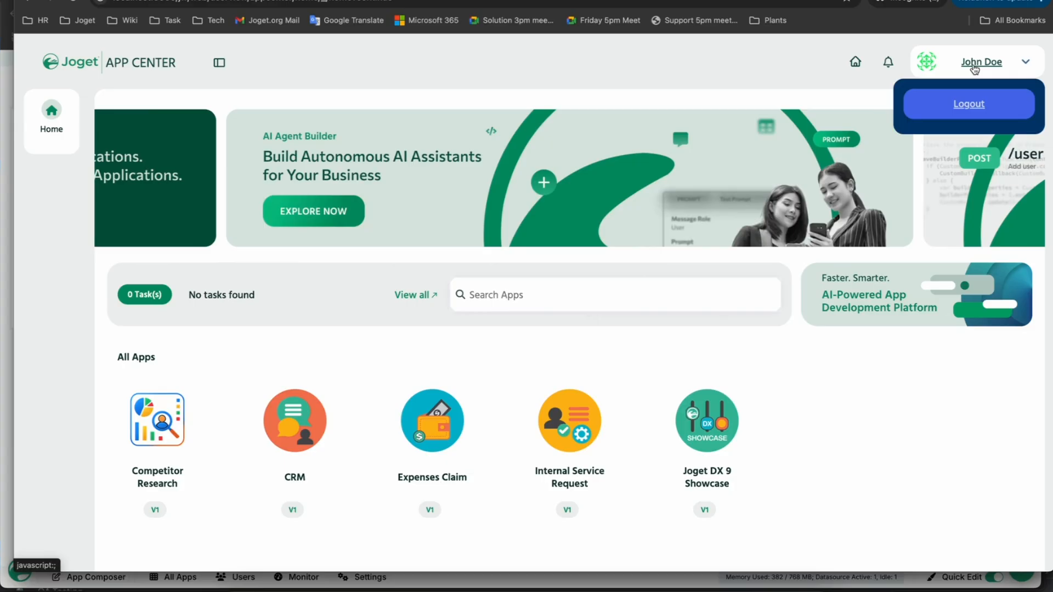
{"action": "left_click", "coordinate": [900, 364]}
{"action": "left_click", "coordinate": [972, 53]}
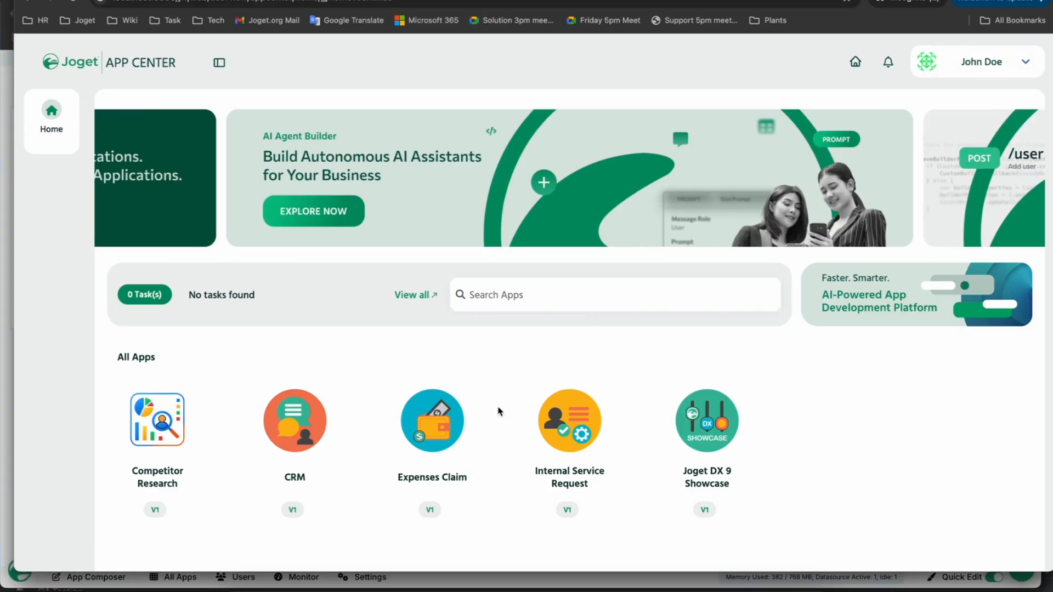
Switch to the administrator's Joget window, check the user list for the newly provisioned account, and close the list.
{"action": "key", "text": "ctrl+Up"}
{"action": "left_click", "coordinate": [428, 188]}
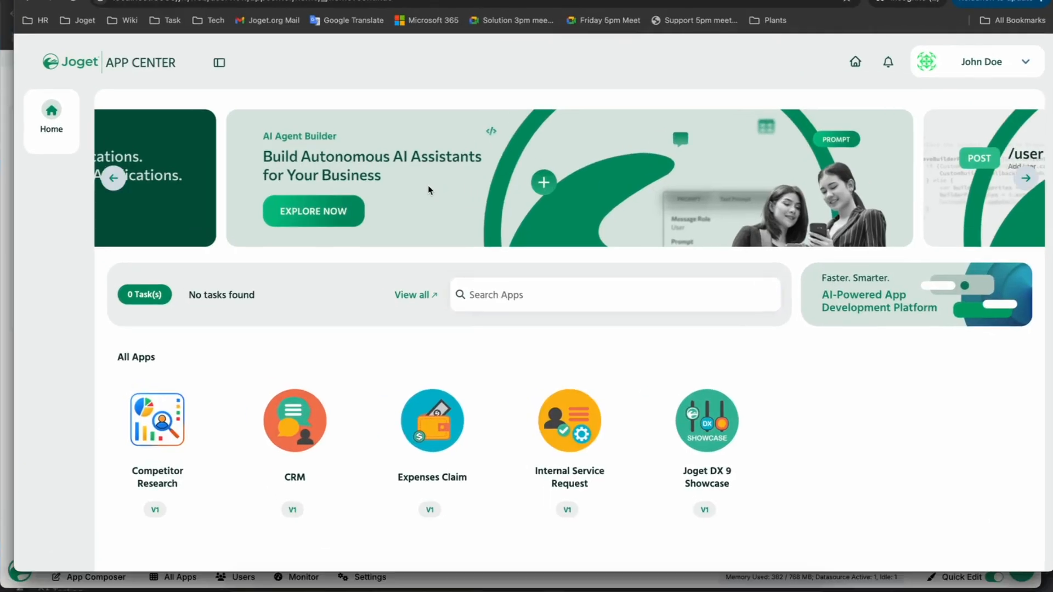
{"action": "key", "text": "ctrl+Up"}
{"action": "left_click", "coordinate": [488, 383]}
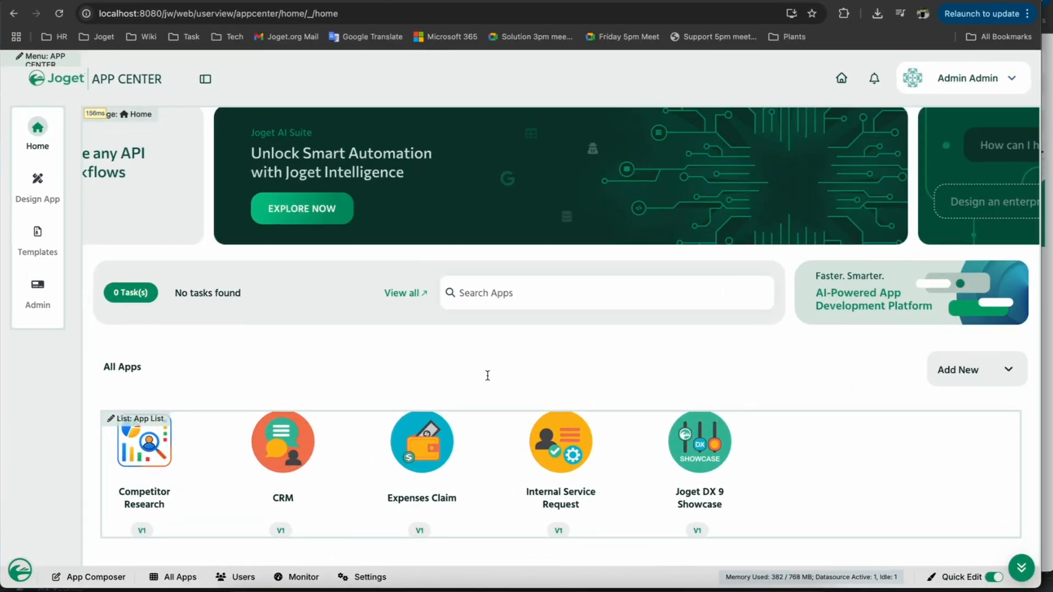
{"action": "left_click", "coordinate": [242, 576]}
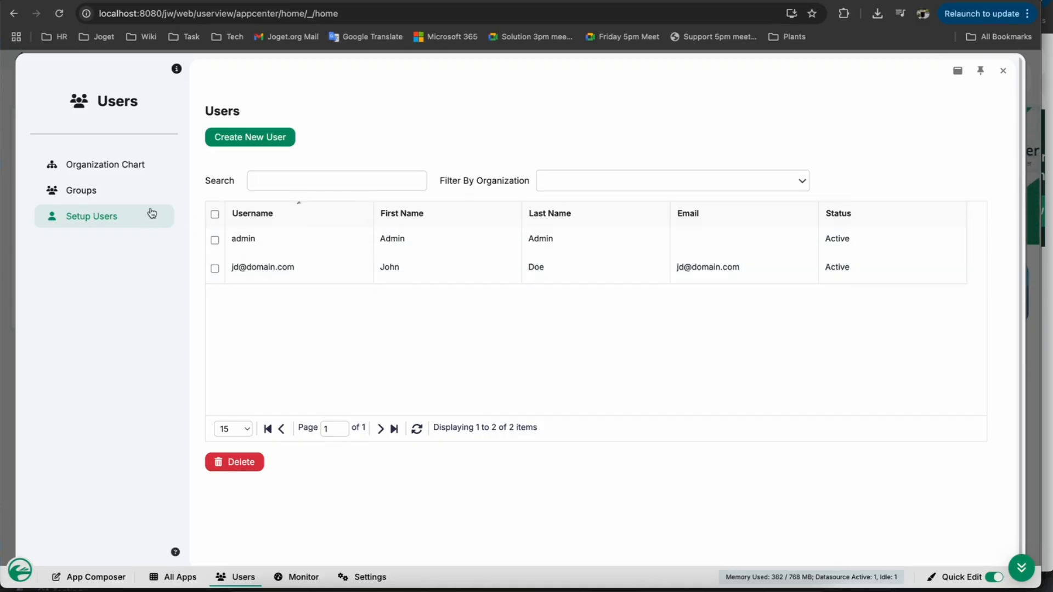
{"action": "left_click", "coordinate": [1003, 72]}
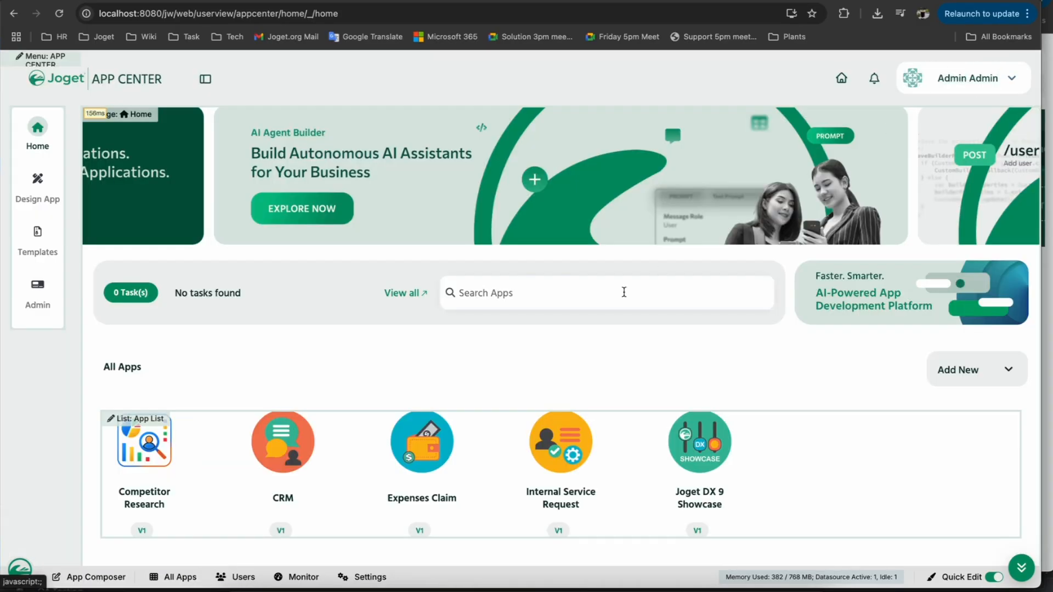
Review the IDP Certificate, Metadata and User Provisioning Enabled settings in the SAML Service Provider Directory Manager configuration.
{"action": "left_click", "coordinate": [362, 577]}
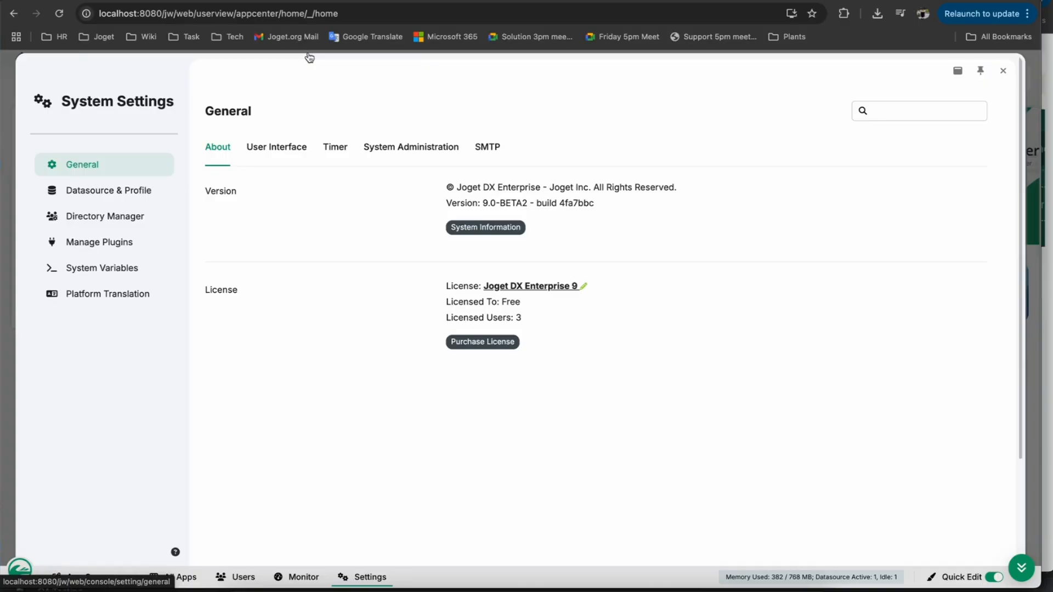
{"action": "left_click", "coordinate": [127, 222]}
{"action": "left_click", "coordinate": [524, 173]}
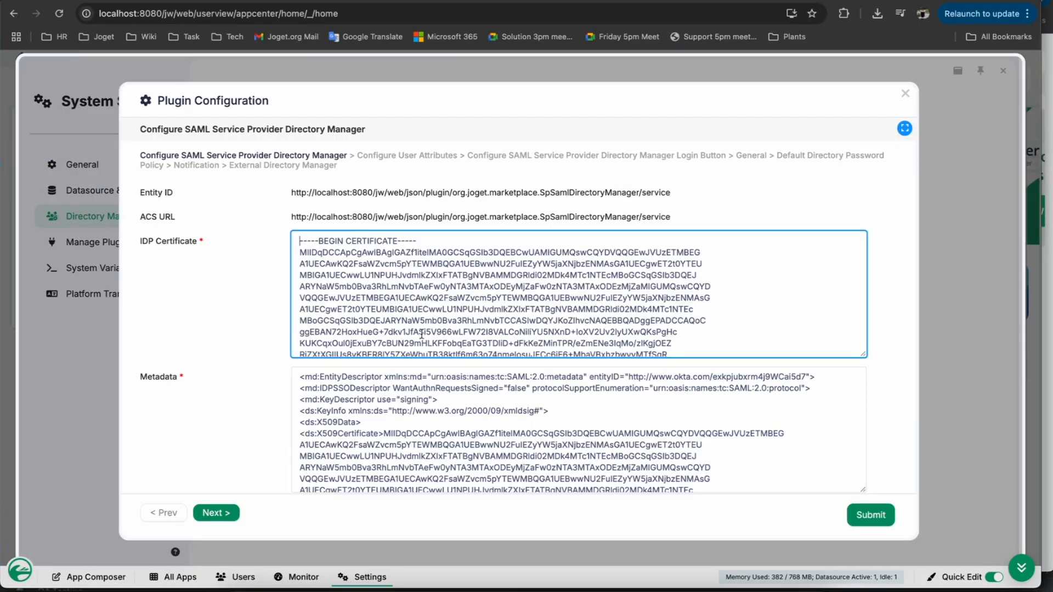
{"action": "scroll", "coordinate": [524, 296], "scroll_direction": "down", "scroll_amount": 5}
{"action": "scroll", "coordinate": [203, 423], "scroll_direction": "down", "scroll_amount": 3}
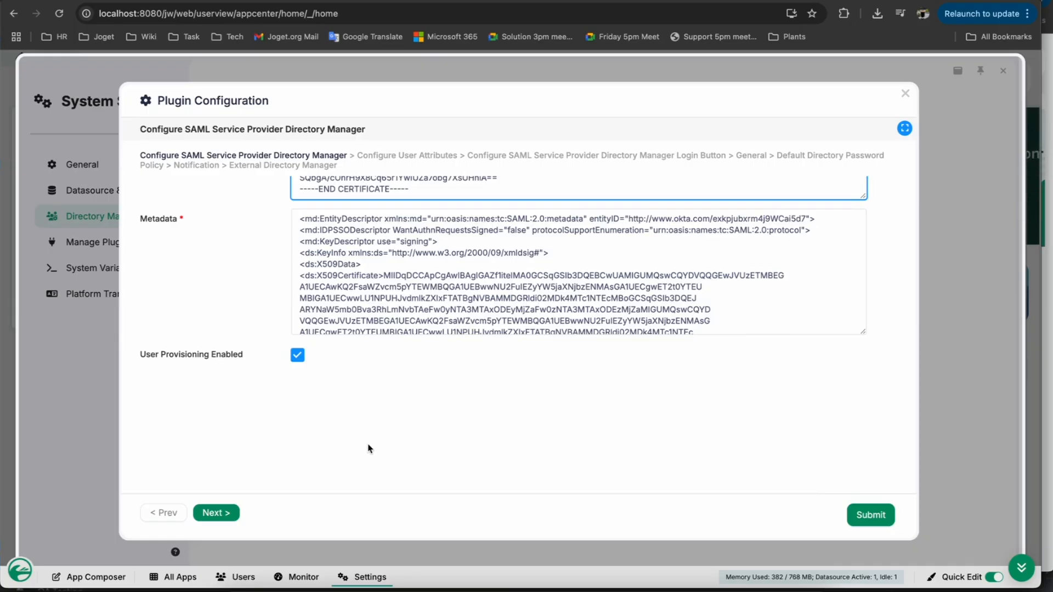
{"action": "left_click", "coordinate": [395, 255]}
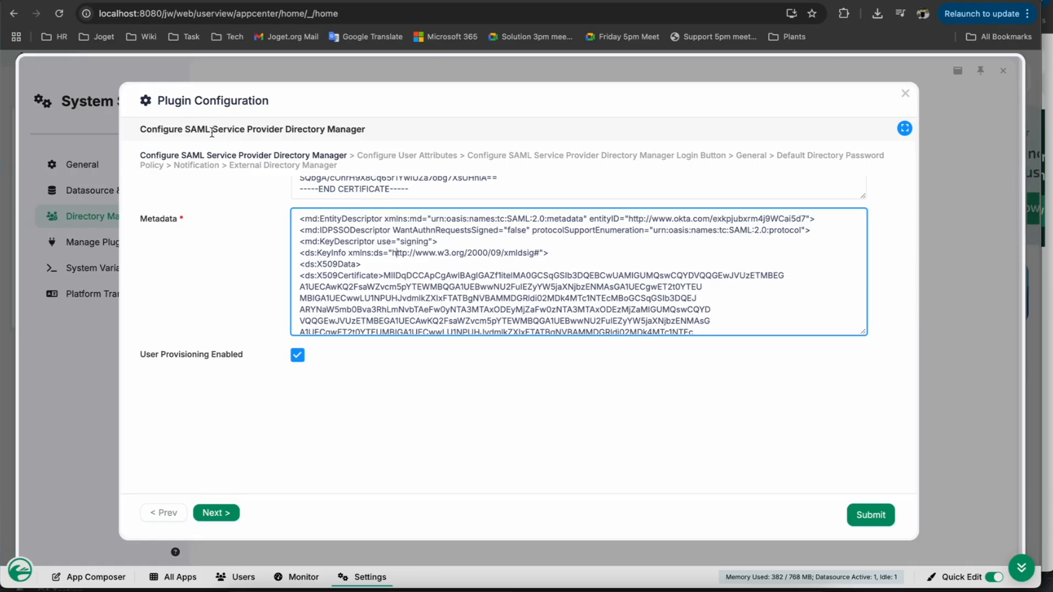
{"action": "scroll", "coordinate": [559, 179], "scroll_direction": "up", "scroll_amount": 3}
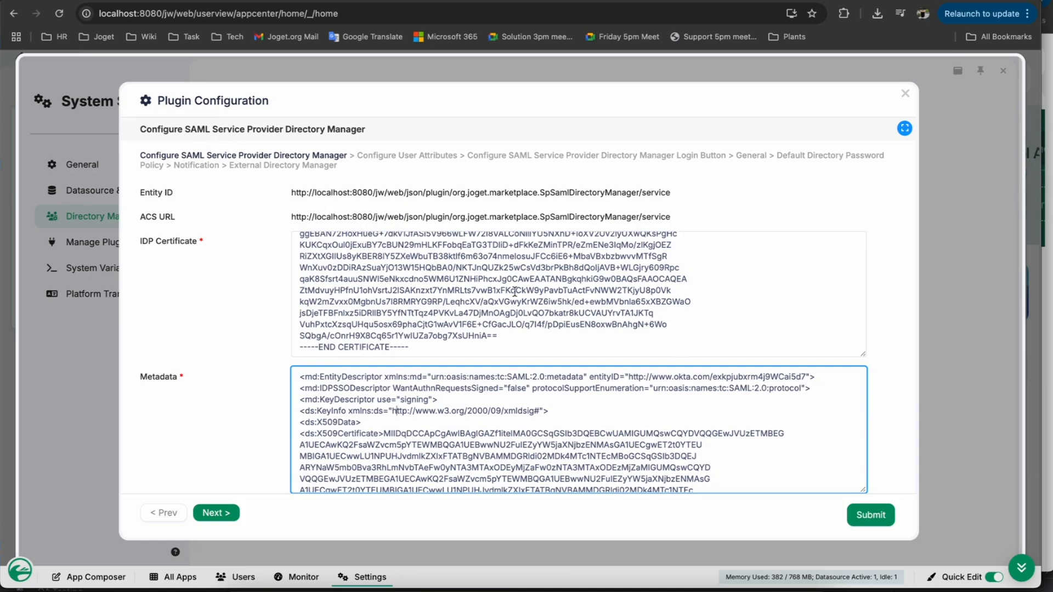
Return to the Okta Admin Console and view the test user's assigned applications.
{"action": "left_click", "coordinate": [877, 1]}
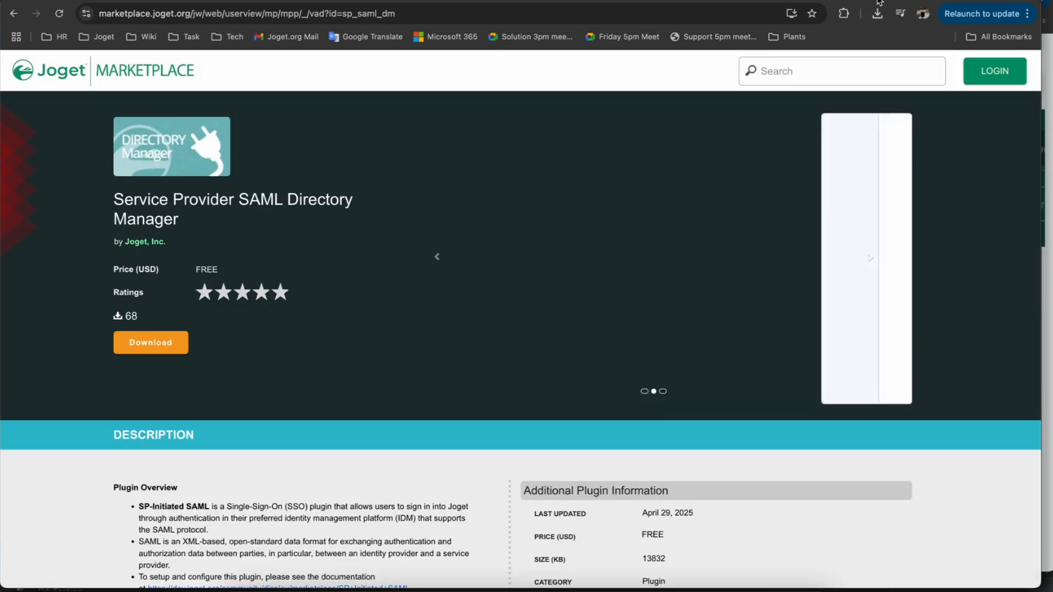
{"action": "left_click", "coordinate": [911, 1]}
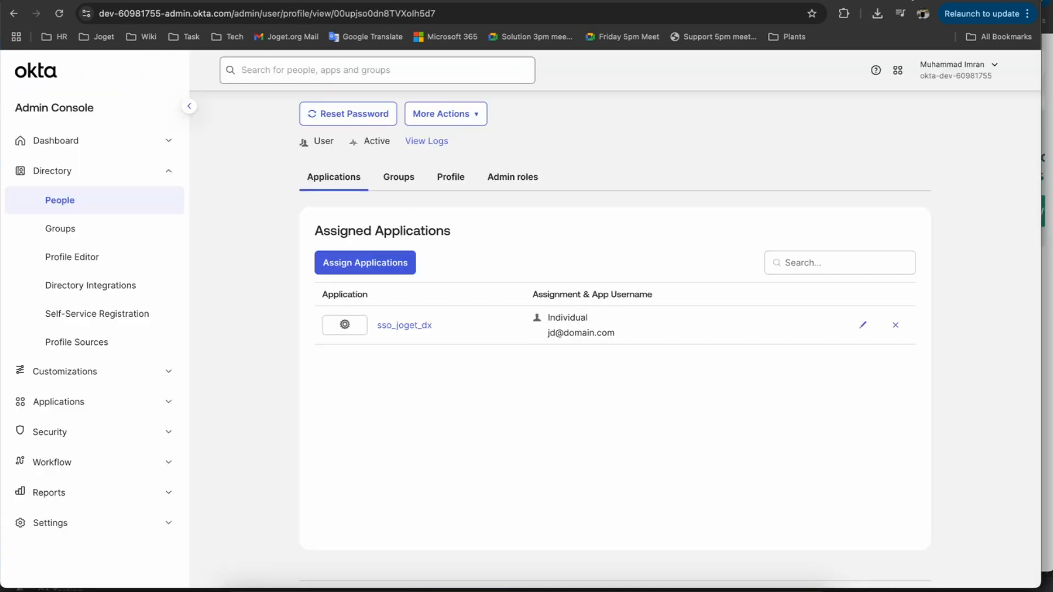